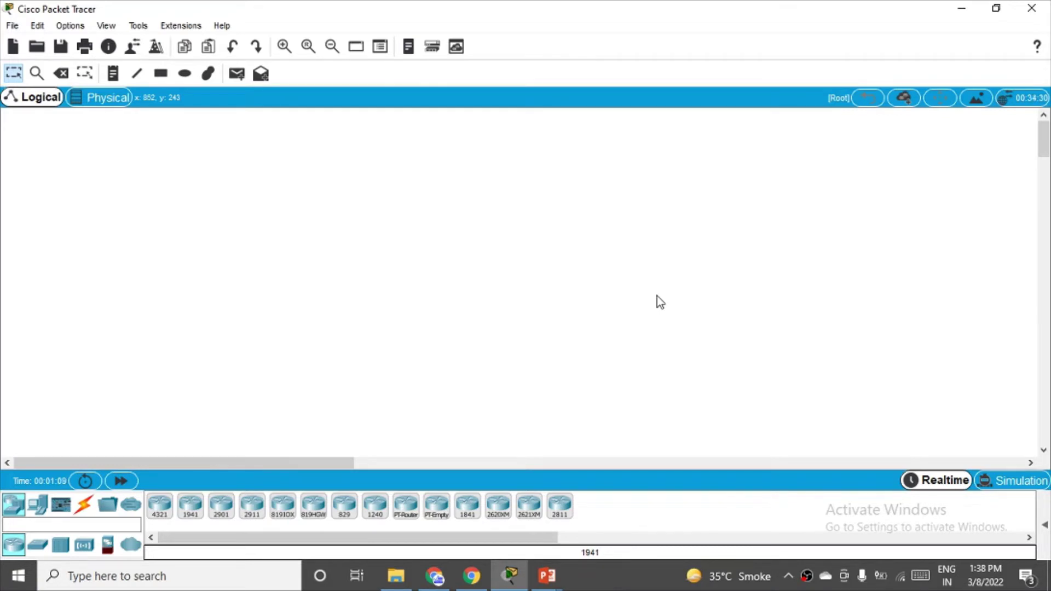
# Place three 1941 routers in a triangle on the empty workspace and space Router1 and Router2 farther apart
pyautogui.click(190, 505)
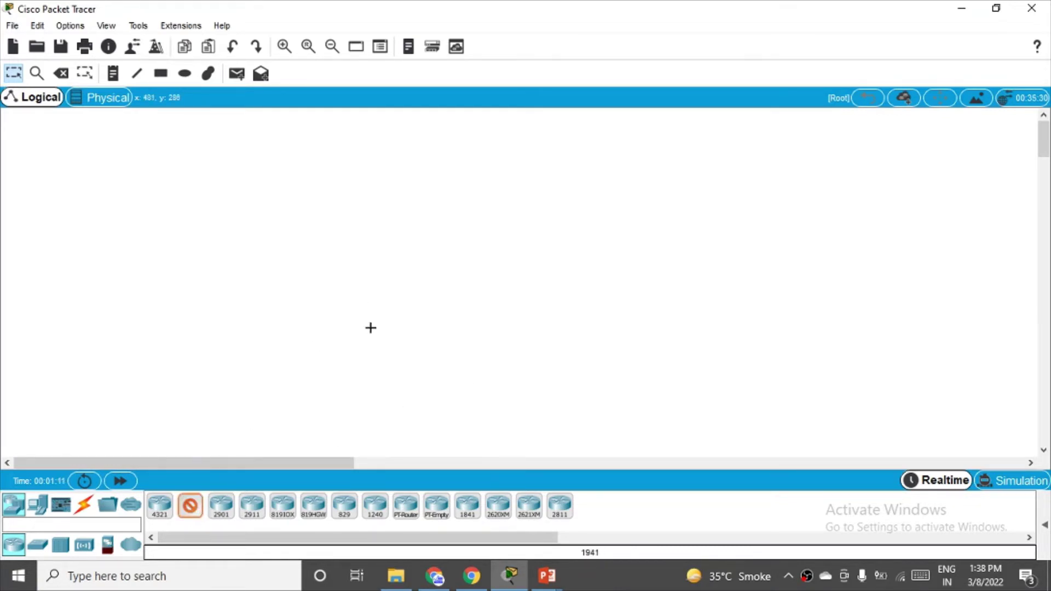
pyautogui.click(370, 327)
pyautogui.click(190, 506)
pyautogui.click(443, 209)
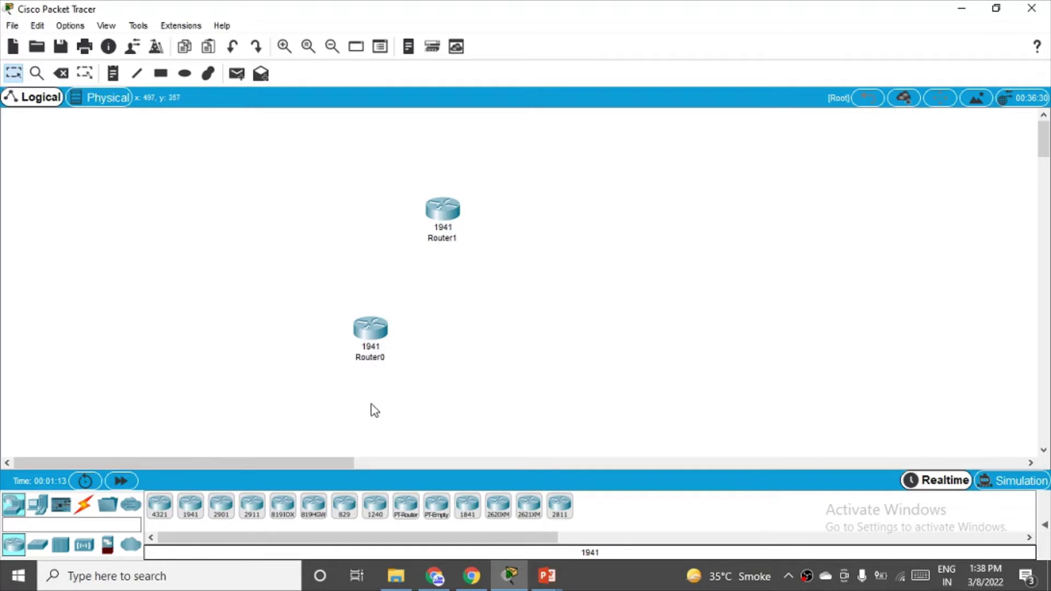
pyautogui.click(190, 504)
pyautogui.click(536, 339)
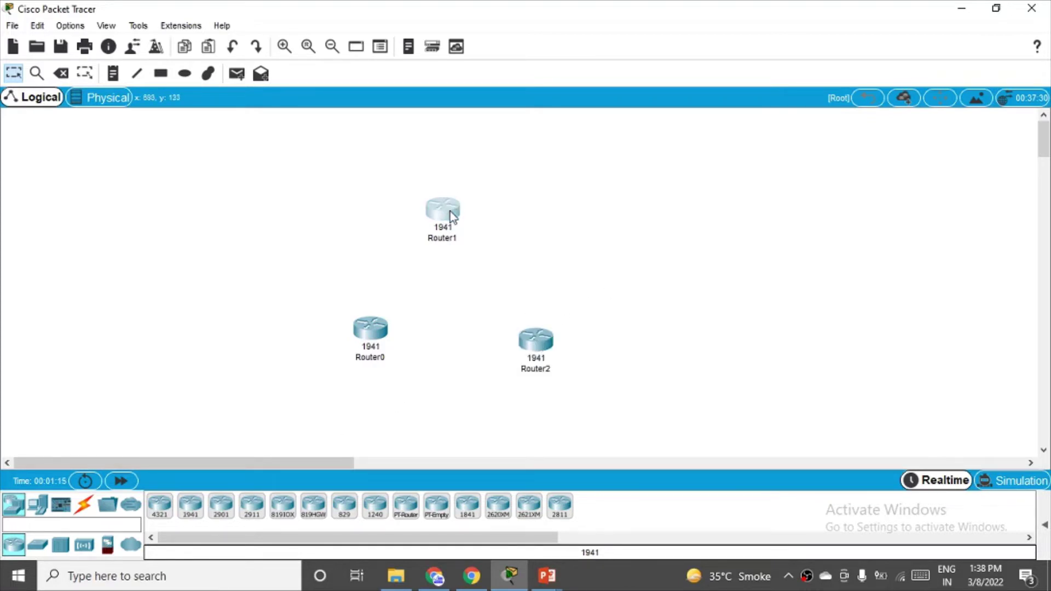
pyautogui.moveTo(450, 215); pyautogui.dragTo(470, 209)
pyautogui.moveTo(543, 339); pyautogui.dragTo(569, 331)
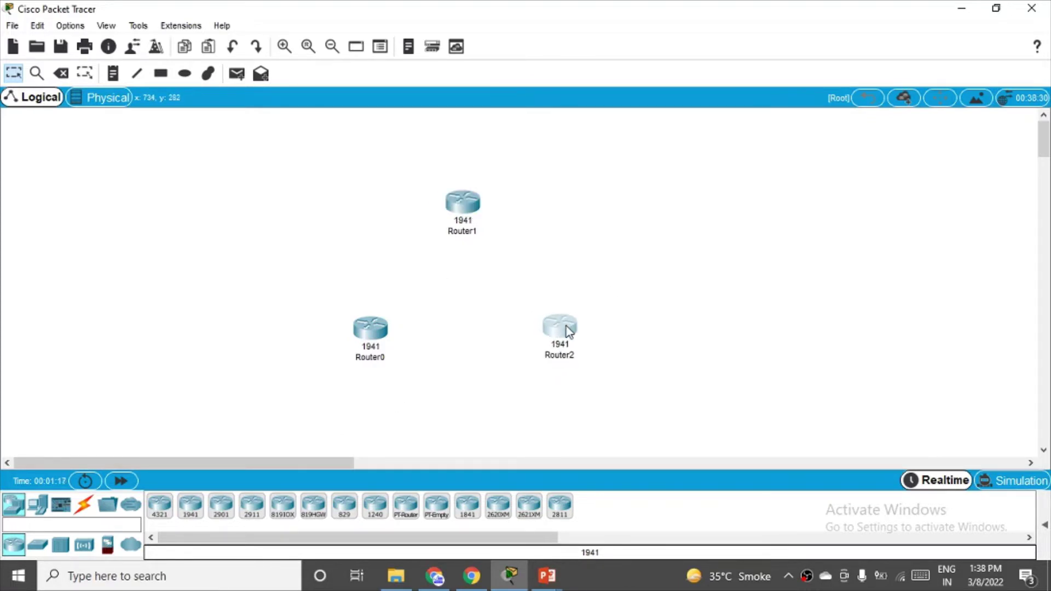
# Rename Router0, Router1 and Router2 as R1, R2 and R3, and shift R1 roughly level with R3
pyautogui.moveTo(383, 362); pyautogui.dragTo(344, 336)
pyautogui.click(372, 338)
pyautogui.write('R1')
pyautogui.click(462, 230)
pyautogui.moveTo(475, 232); pyautogui.dragTo(435, 234)
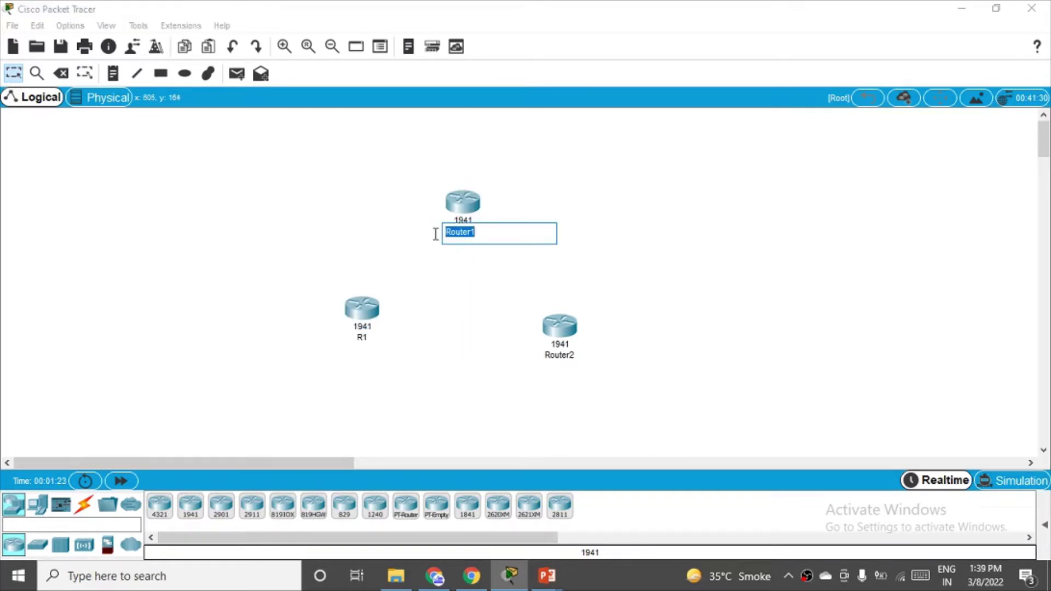
pyautogui.write('R22')
pyautogui.press('BackSpace')
pyautogui.click(570, 355)
pyautogui.moveTo(570, 356); pyautogui.dragTo(530, 357)
pyautogui.write('R3')
pyautogui.click(678, 309)
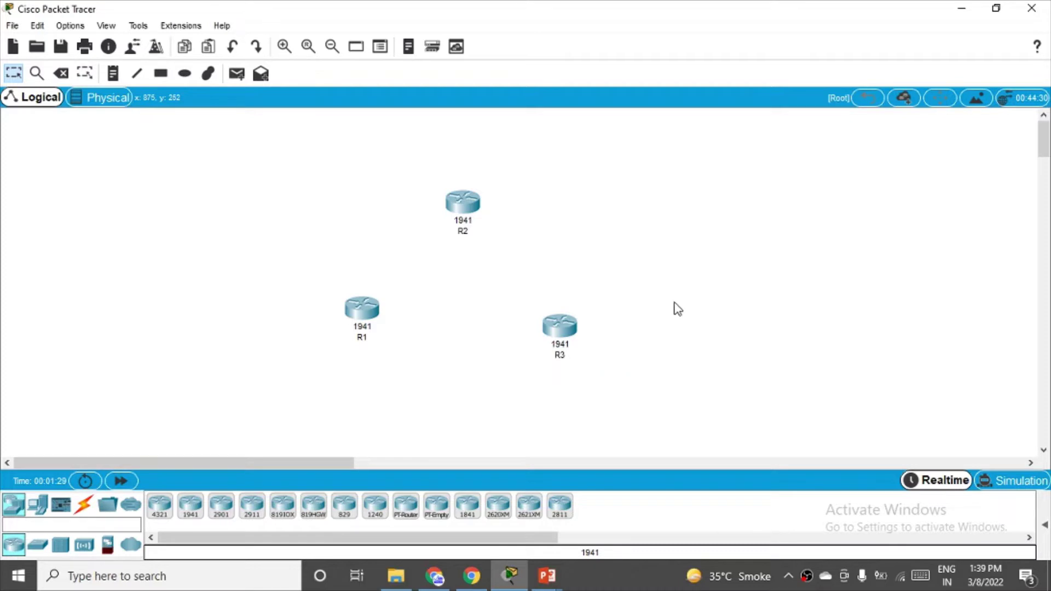
pyautogui.moveTo(368, 305); pyautogui.dragTo(386, 322)
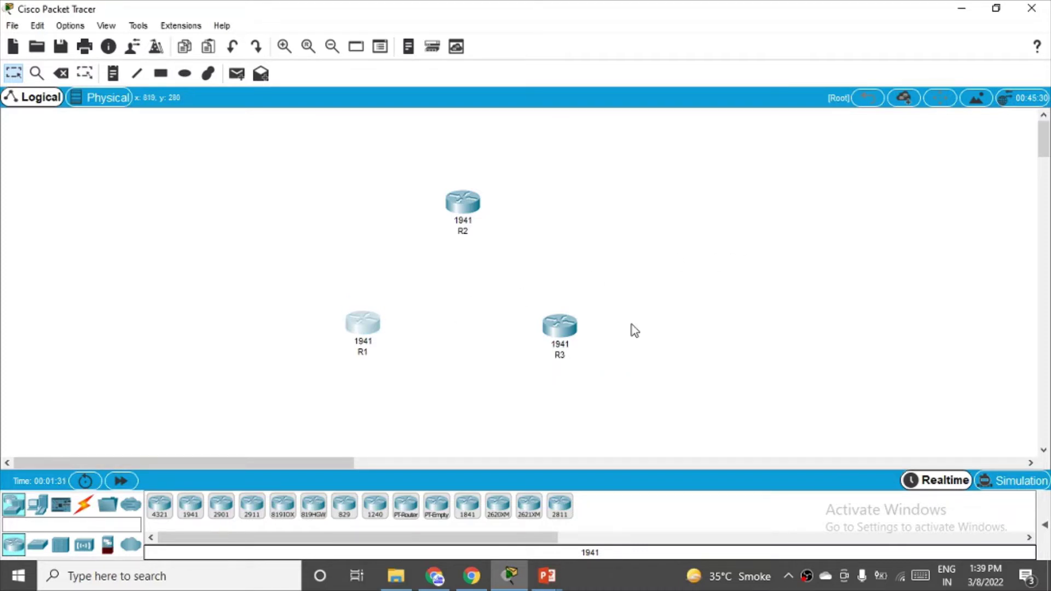
# Set the hostname of router R1 to R1 and close its configuration window
pyautogui.click(364, 327)
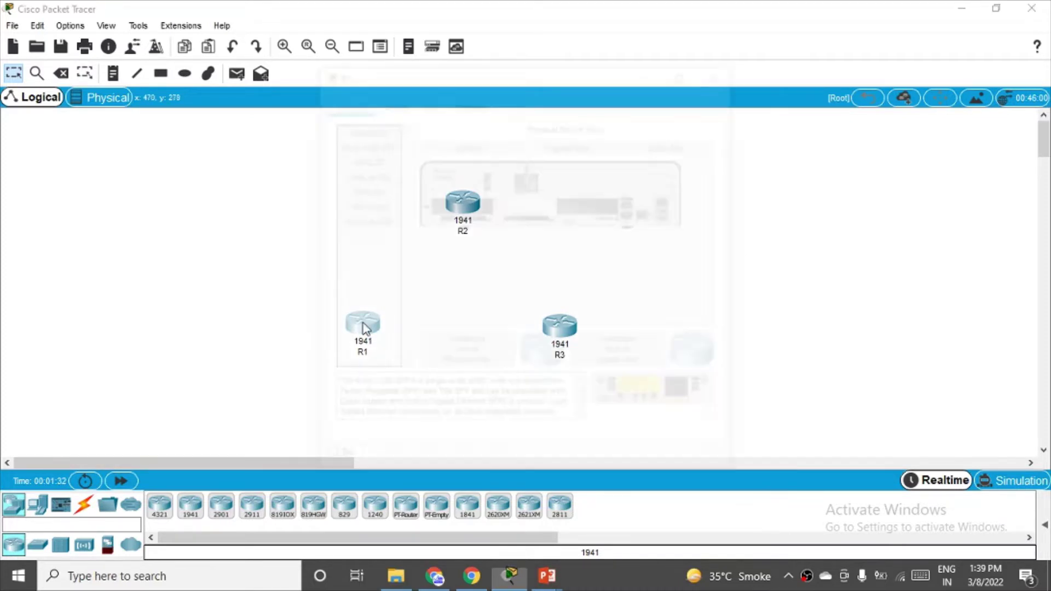
pyautogui.click(397, 103)
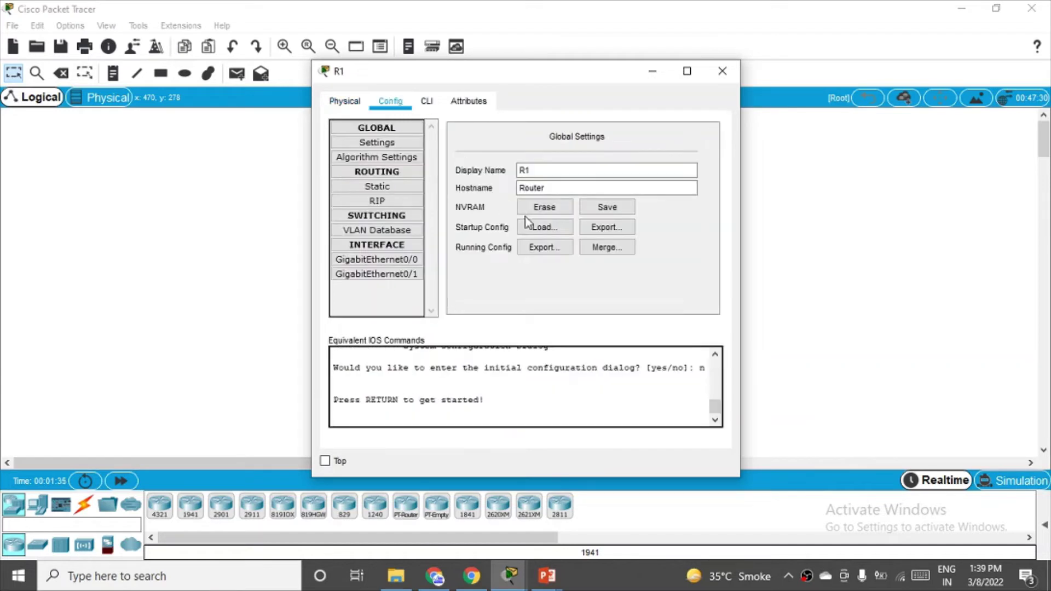
pyautogui.doubleClick(530, 188)
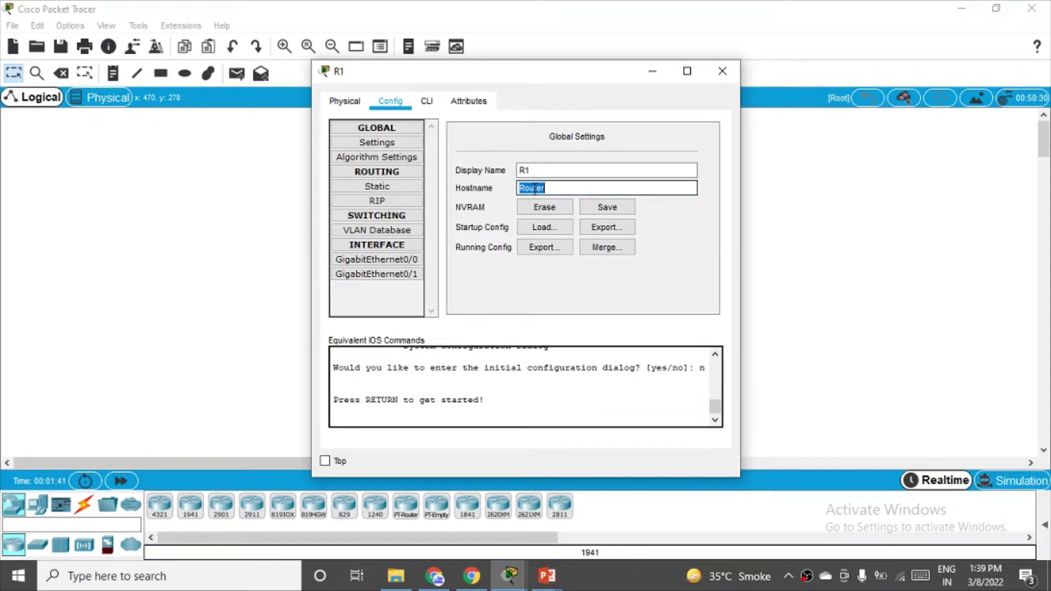
pyautogui.write('R1')
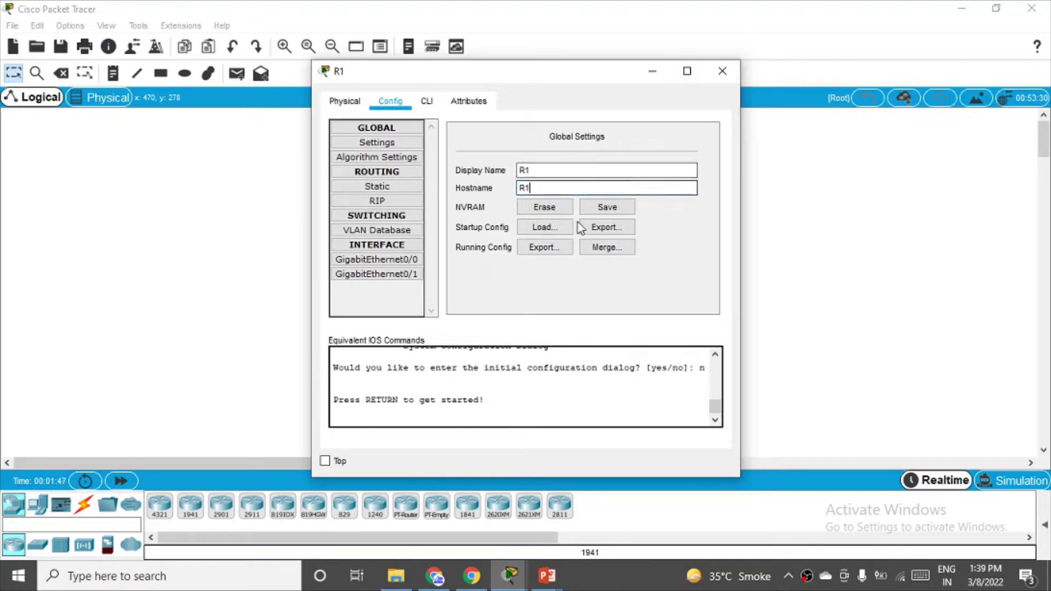
pyautogui.press('Return')
pyautogui.click(722, 72)
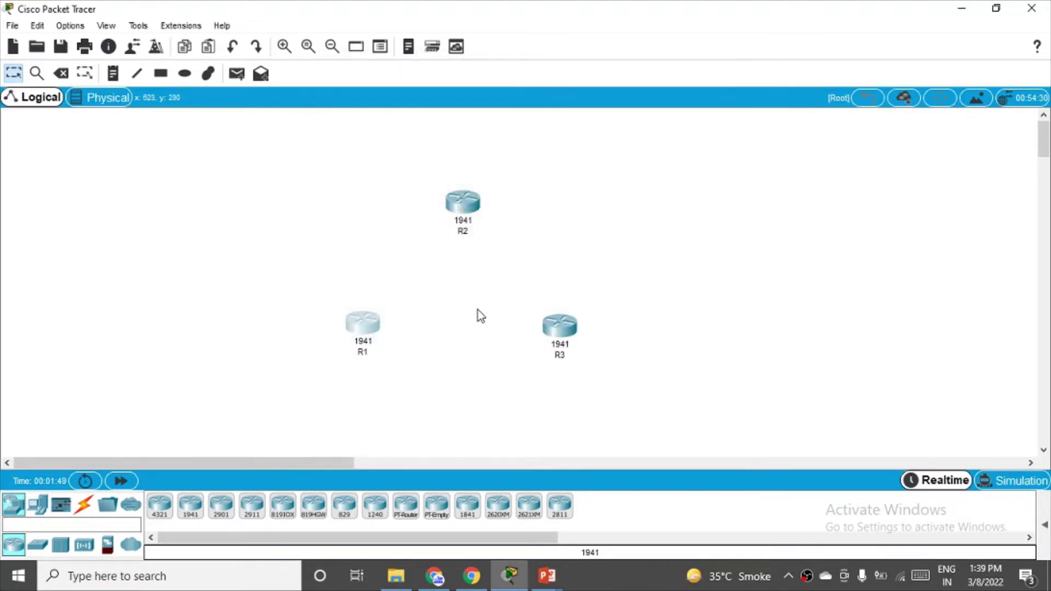
# Set the hostname of router R2 to R2 and close its configuration window
pyautogui.click(467, 211)
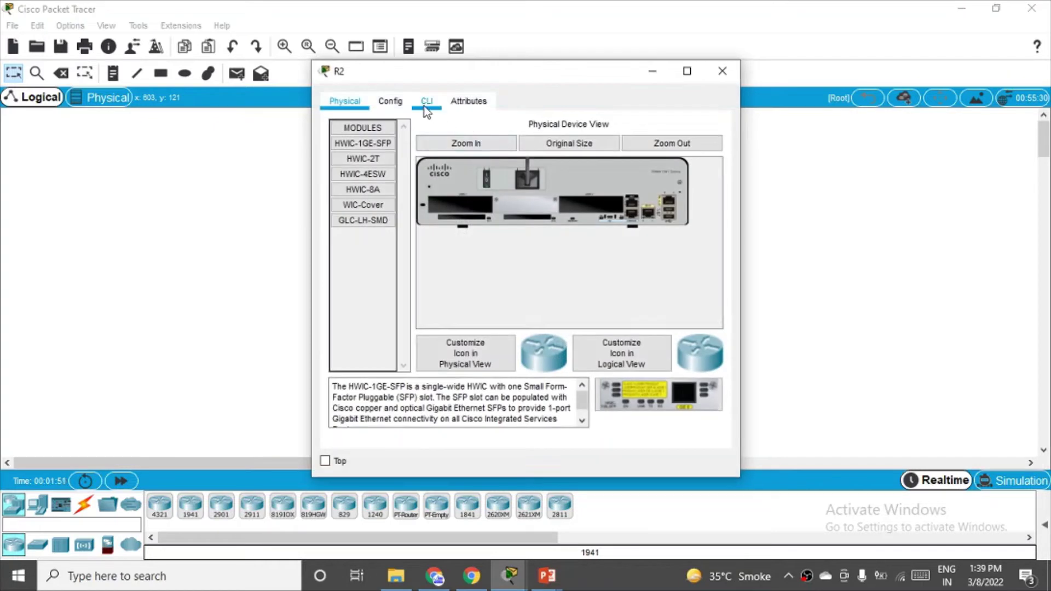
pyautogui.click(390, 103)
pyautogui.click(548, 186)
pyautogui.doubleClick(539, 189)
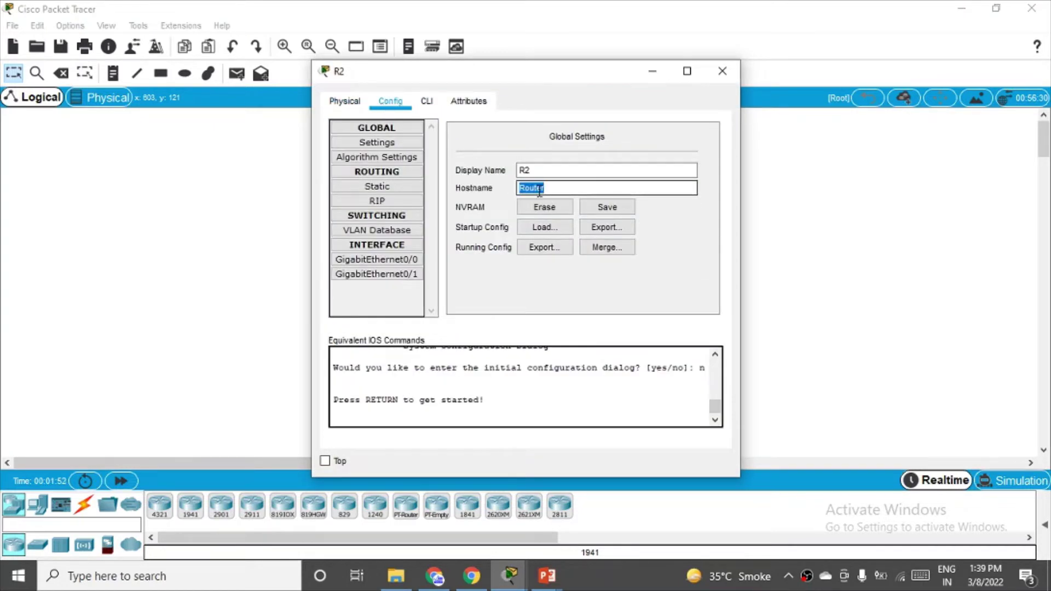
pyautogui.write('R2')
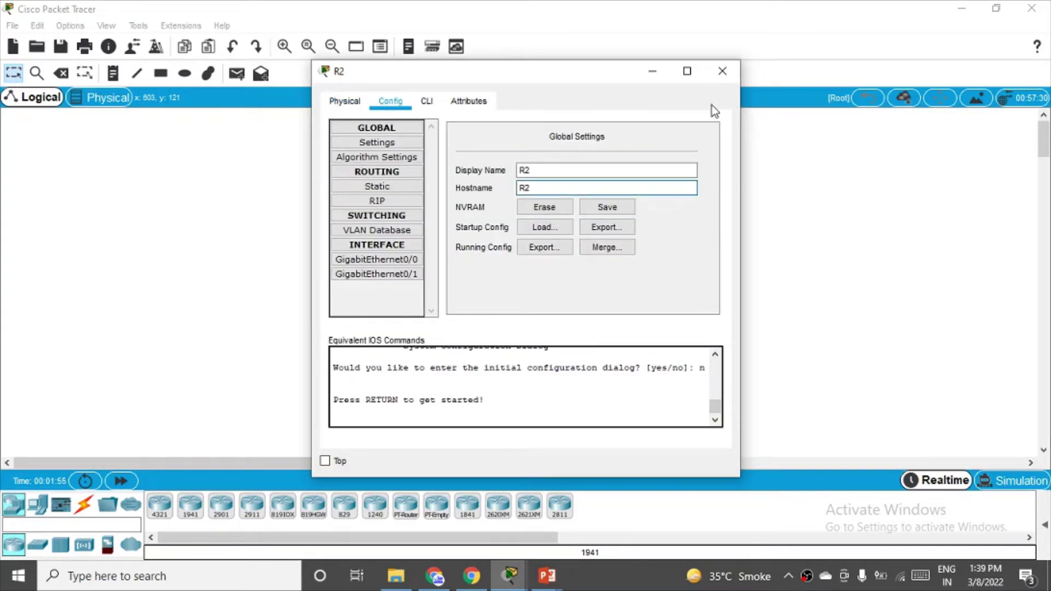
pyautogui.press('Return')
pyautogui.click(724, 72)
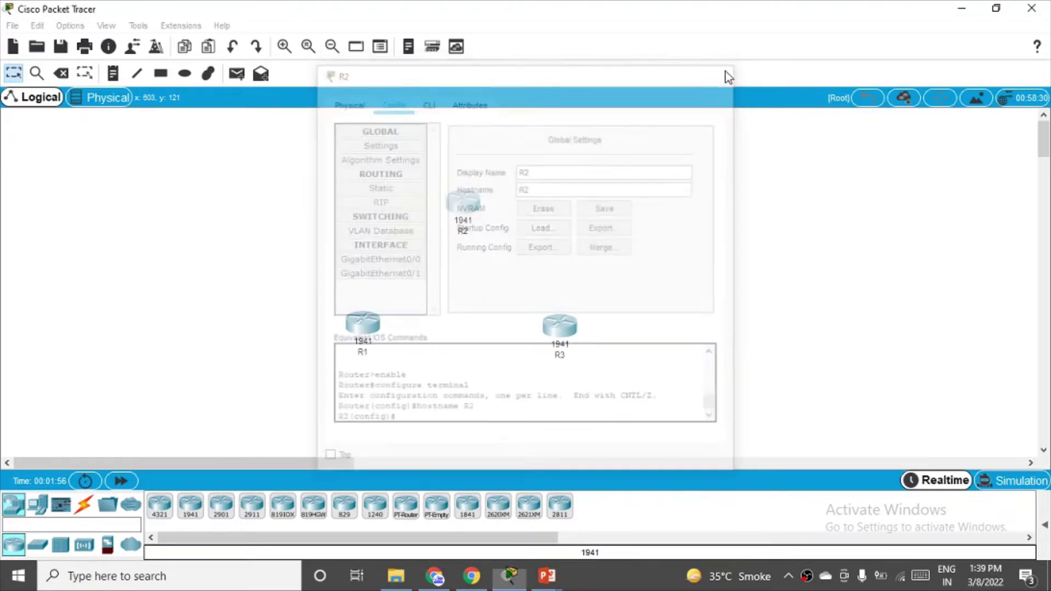
# Set the hostname of router R3 to R3, and move R3 slightly up toward R1's level
pyautogui.click(567, 330)
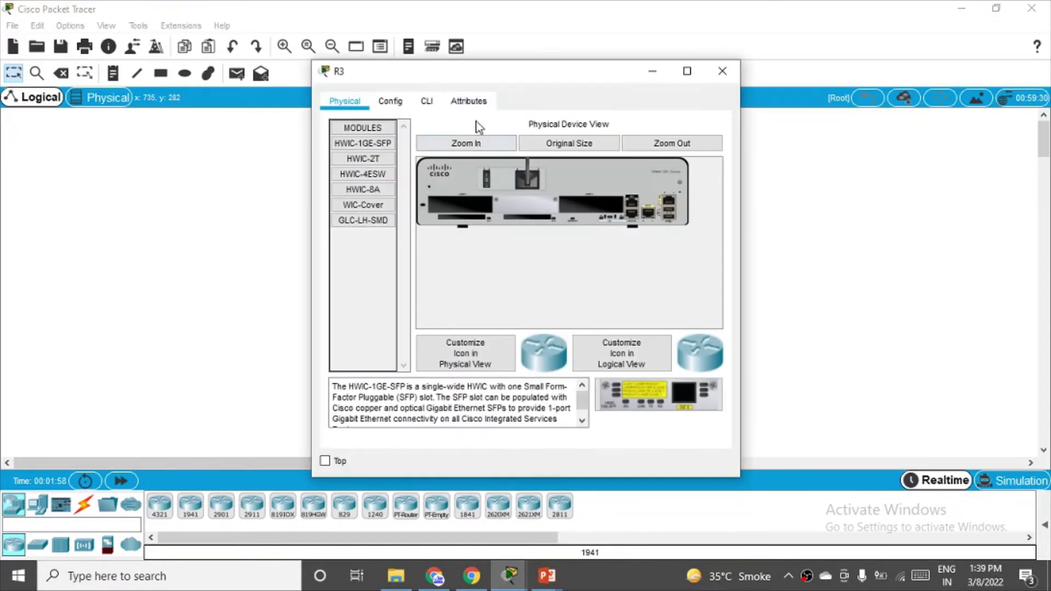
pyautogui.click(406, 103)
pyautogui.doubleClick(536, 189)
pyautogui.write('R3')
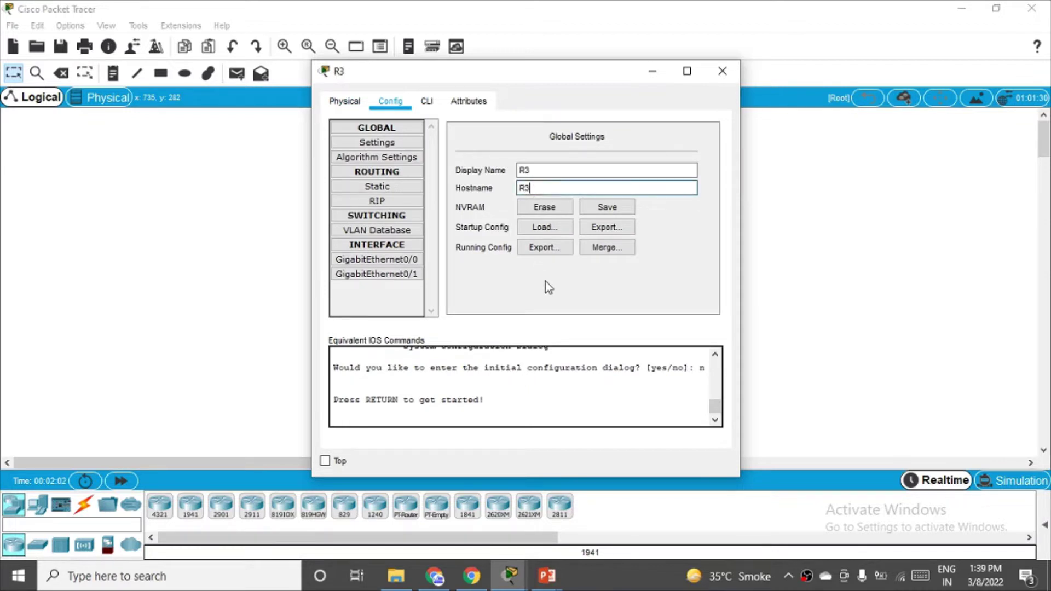
pyautogui.press('Return')
pyautogui.click(718, 75)
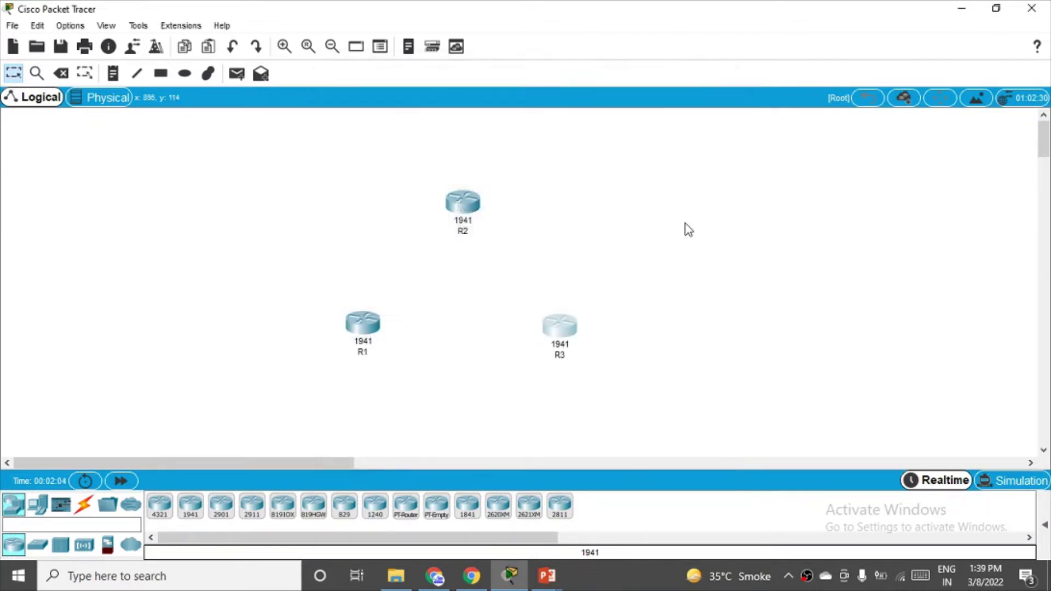
pyautogui.moveTo(570, 339); pyautogui.dragTo(561, 329)
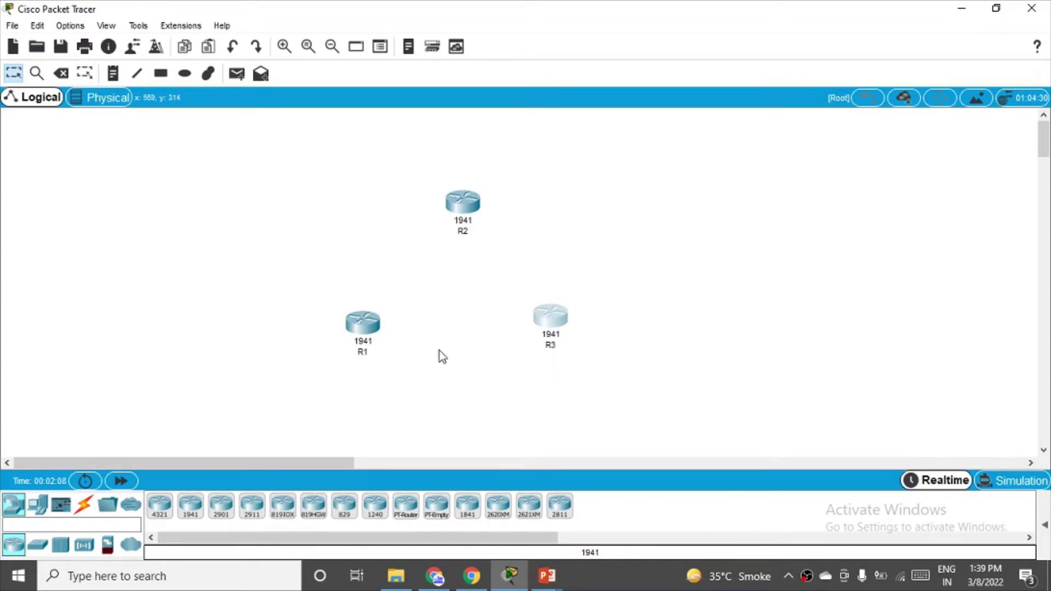
# Try to attach a Serial DTE cable to the GigabitEthernet0/0 port of R1
pyautogui.click(85, 508)
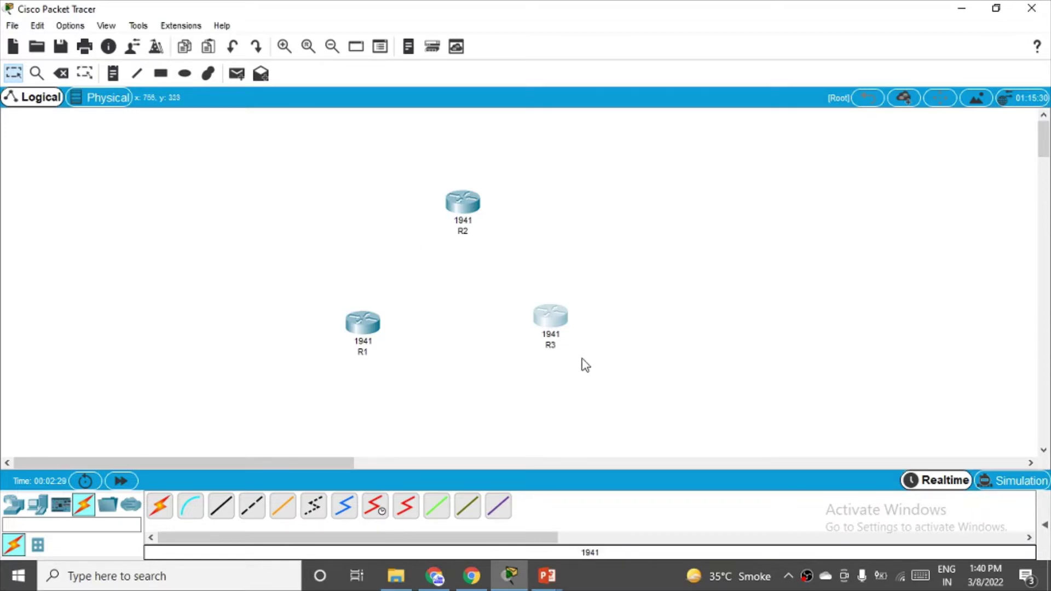
pyautogui.click(406, 514)
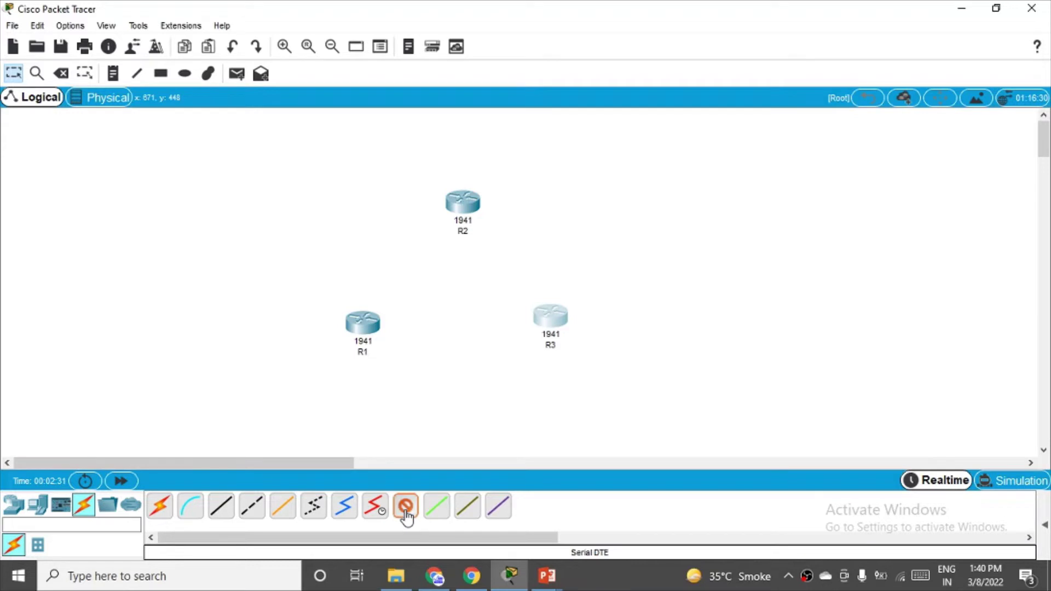
pyautogui.click(363, 322)
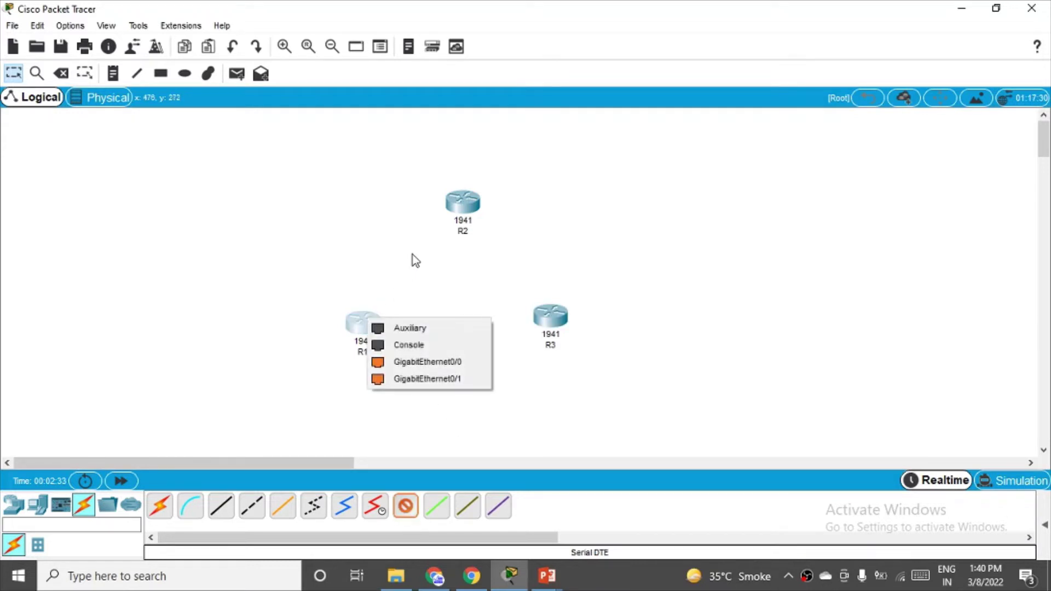
pyautogui.click(426, 363)
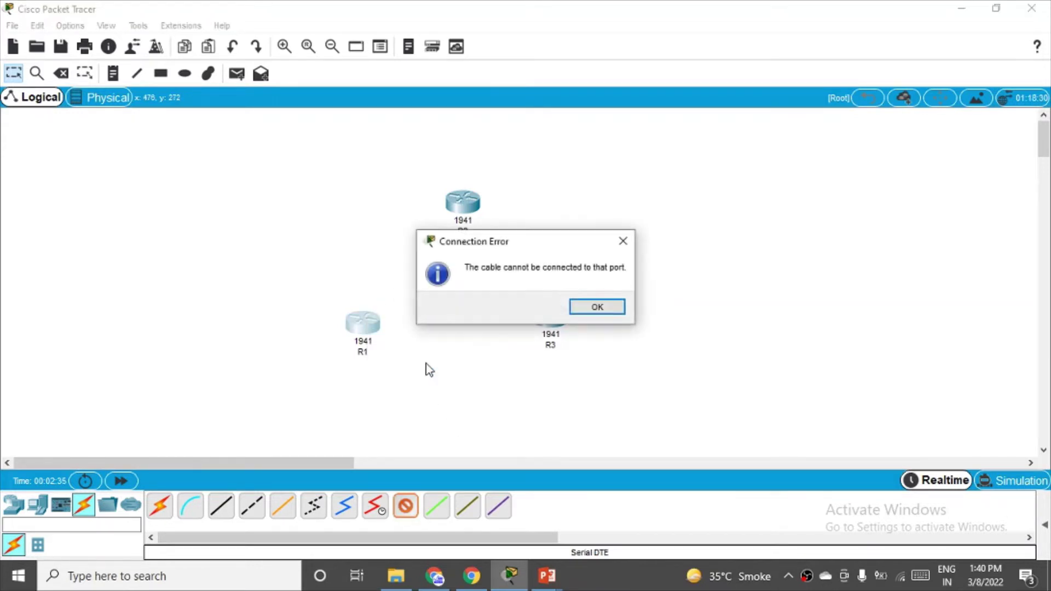
pyautogui.click(609, 310)
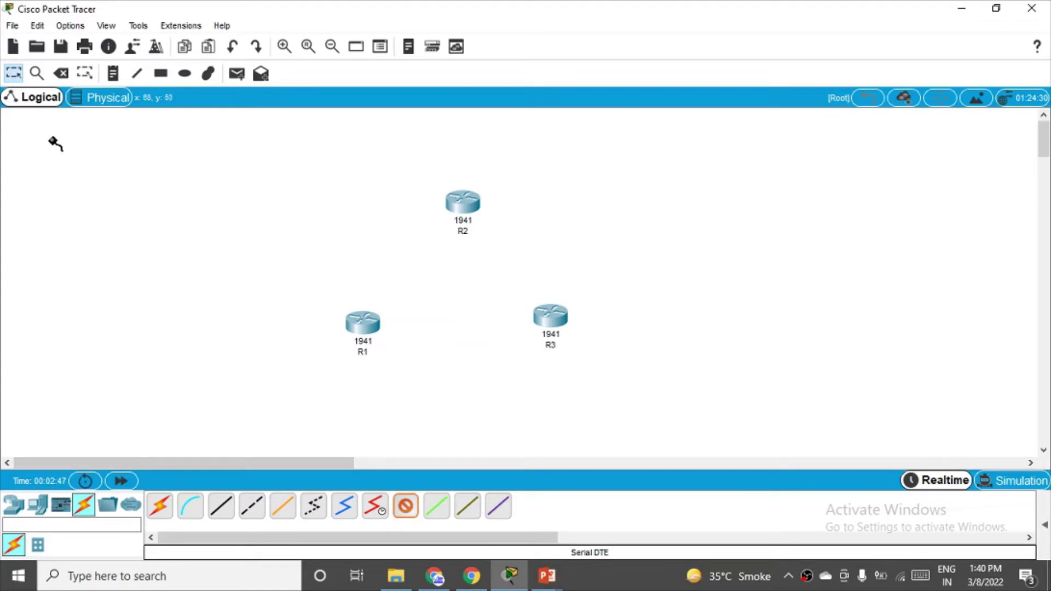
# Install an HWIC-2T module in R1's eHWIC 1 slot with the router powered off, and power it back on
pyautogui.click(370, 327)
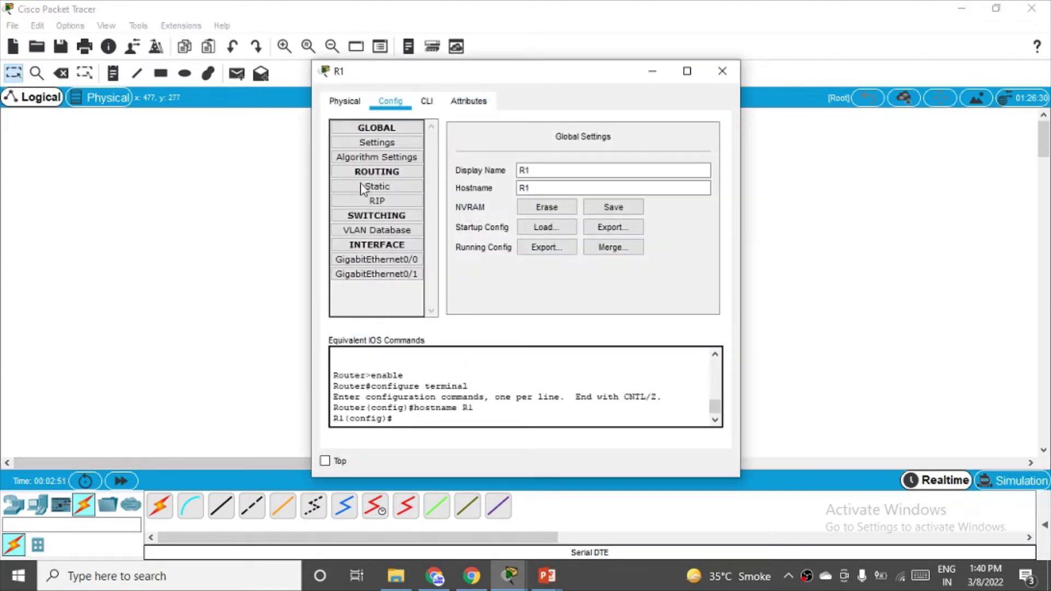
pyautogui.click(353, 102)
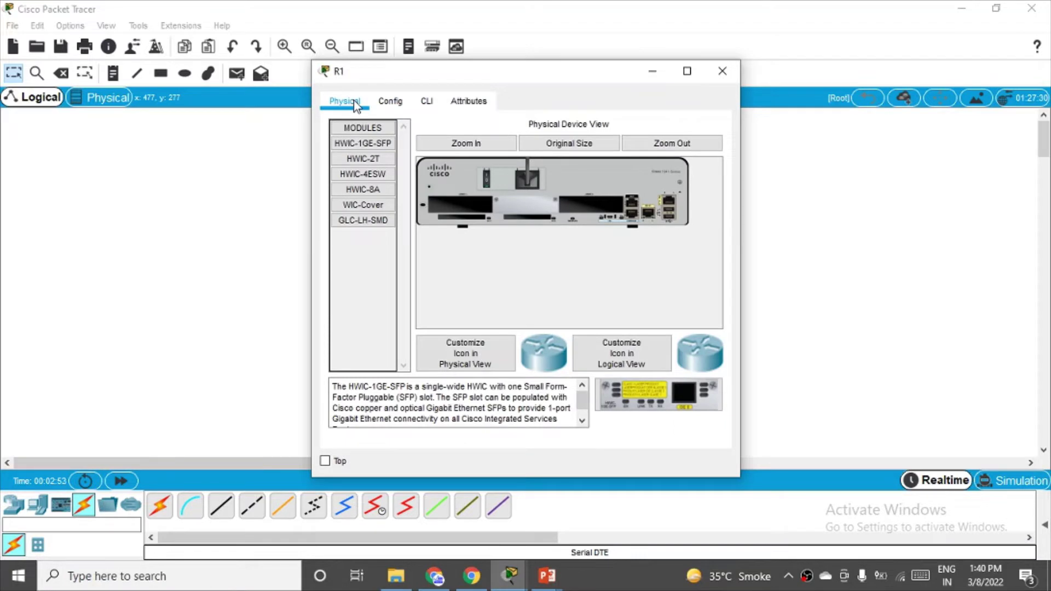
pyautogui.click(464, 145)
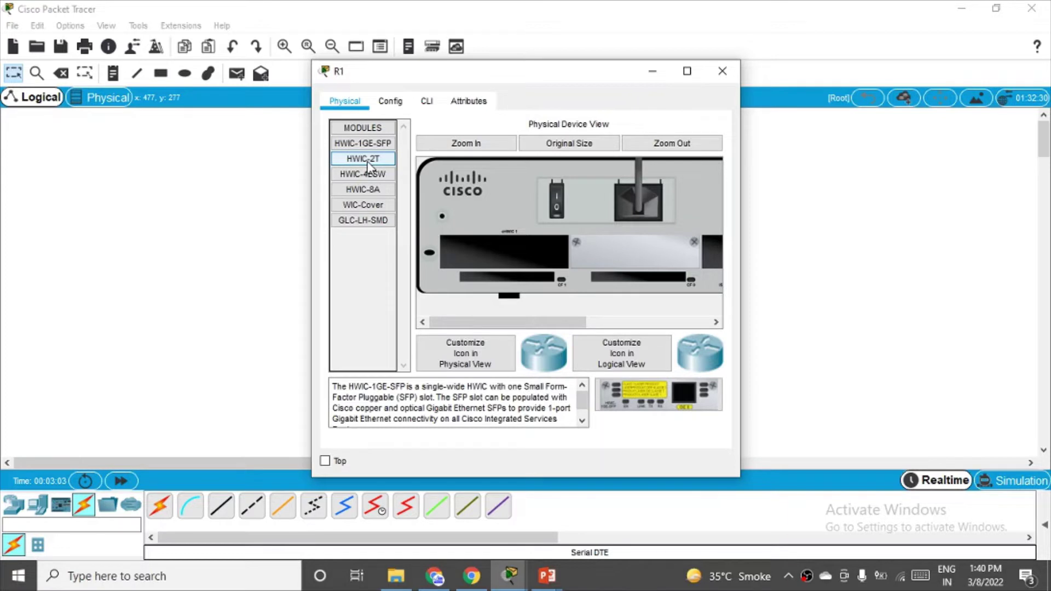
pyautogui.moveTo(368, 162); pyautogui.dragTo(495, 249)
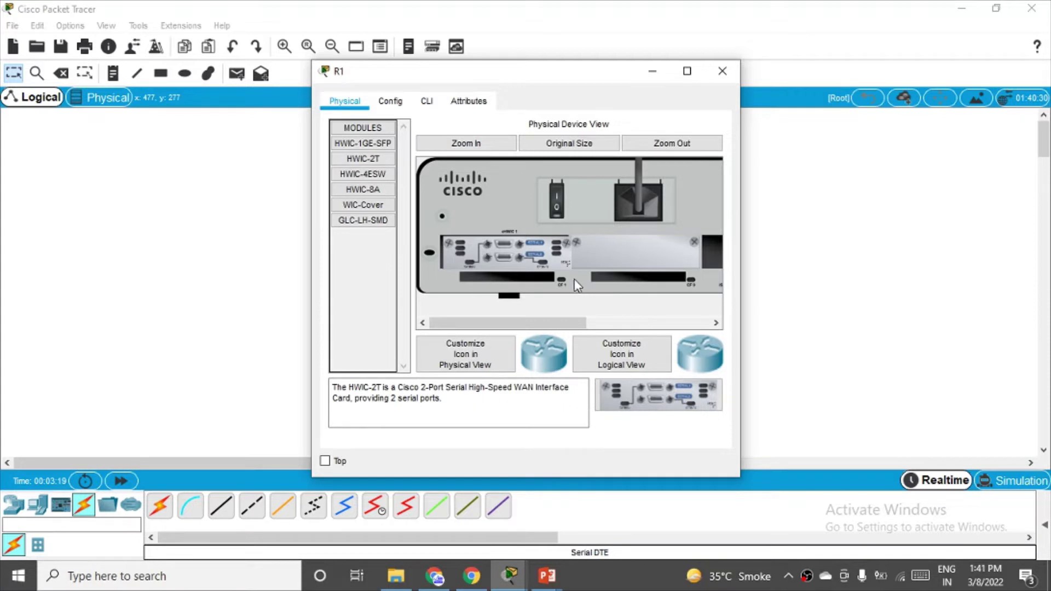
pyautogui.click(557, 206)
pyautogui.click(721, 71)
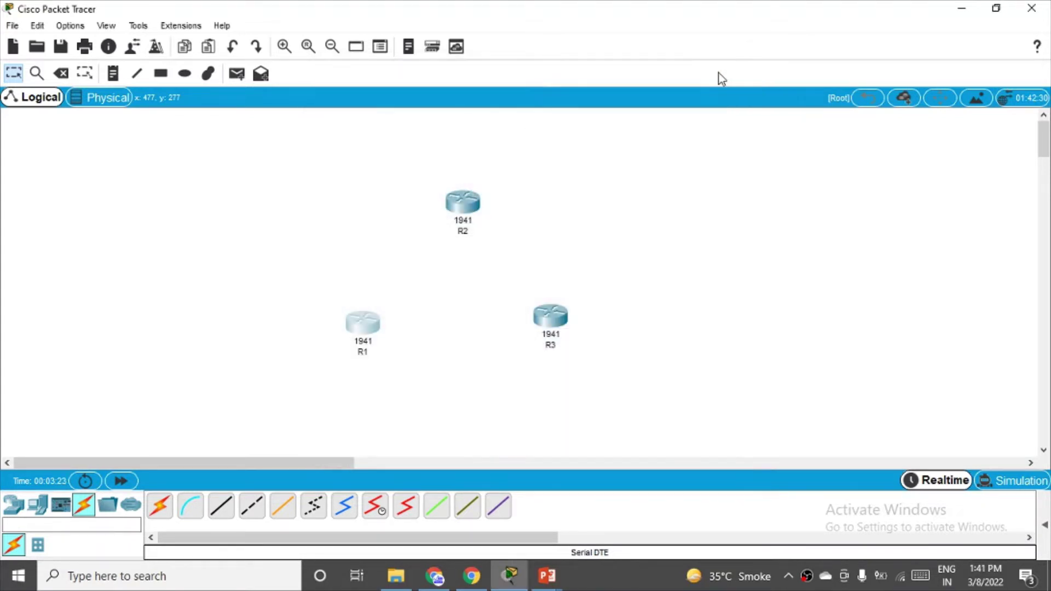
# Install an HWIC-2T module in R2's eHWIC 1 slot with the router powered off, and power it back on
pyautogui.click(465, 208)
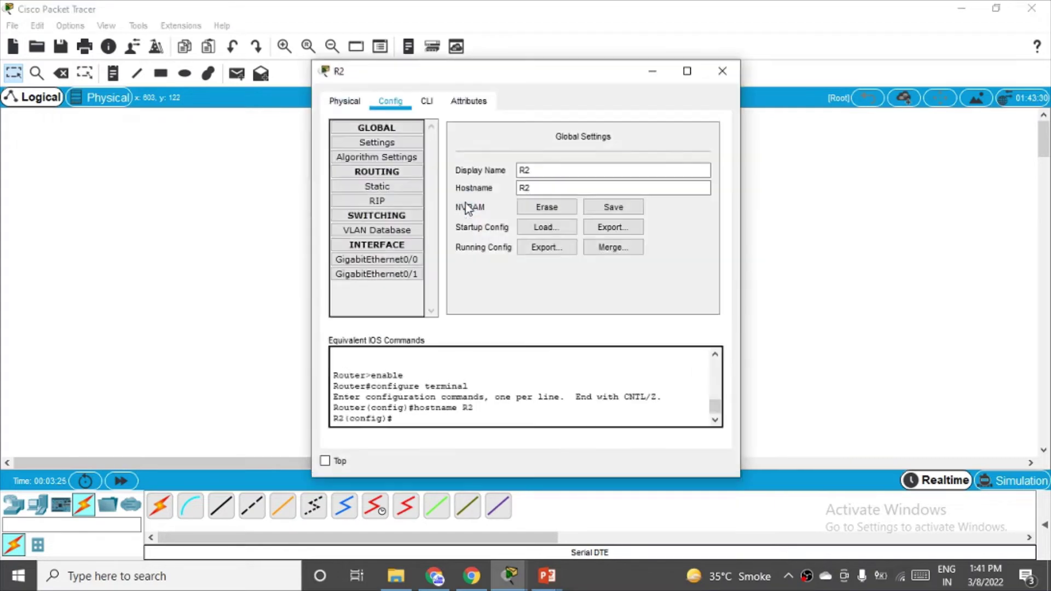
pyautogui.click(341, 102)
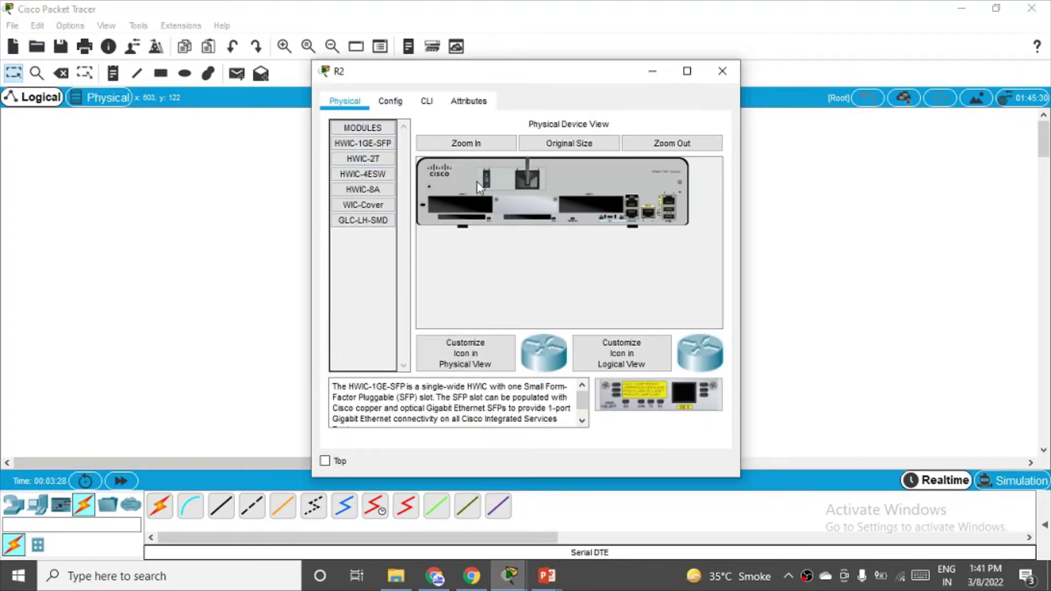
pyautogui.click(465, 144)
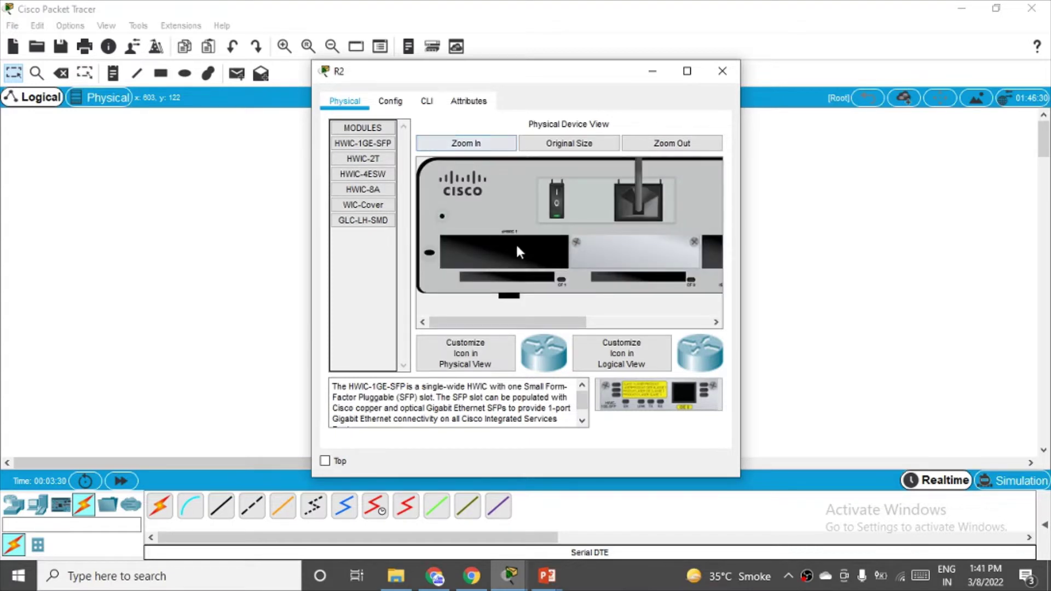
pyautogui.moveTo(364, 160); pyautogui.dragTo(522, 255)
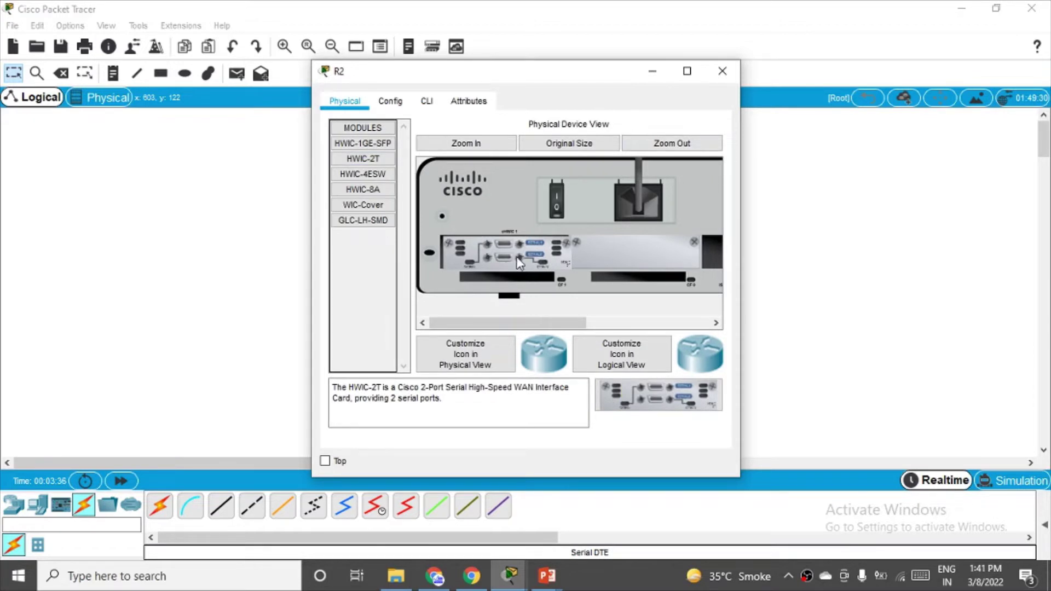
pyautogui.click(557, 205)
pyautogui.click(722, 71)
# Install an HWIC-2T module in R3's eHWIC 1 slot with the router powered off, and power it back on
pyautogui.click(562, 325)
pyautogui.click(343, 101)
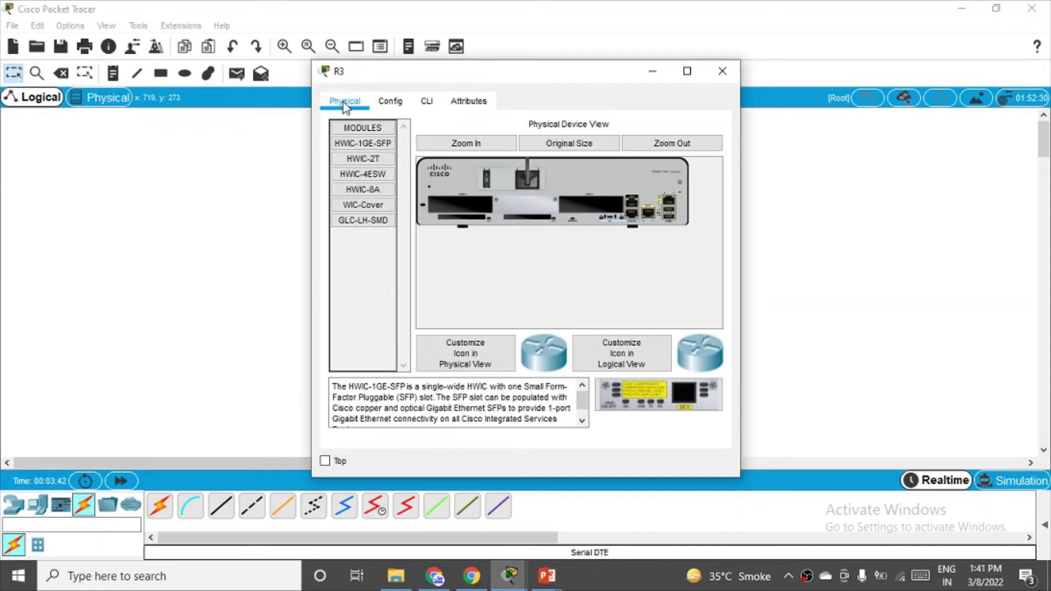
pyautogui.click(504, 144)
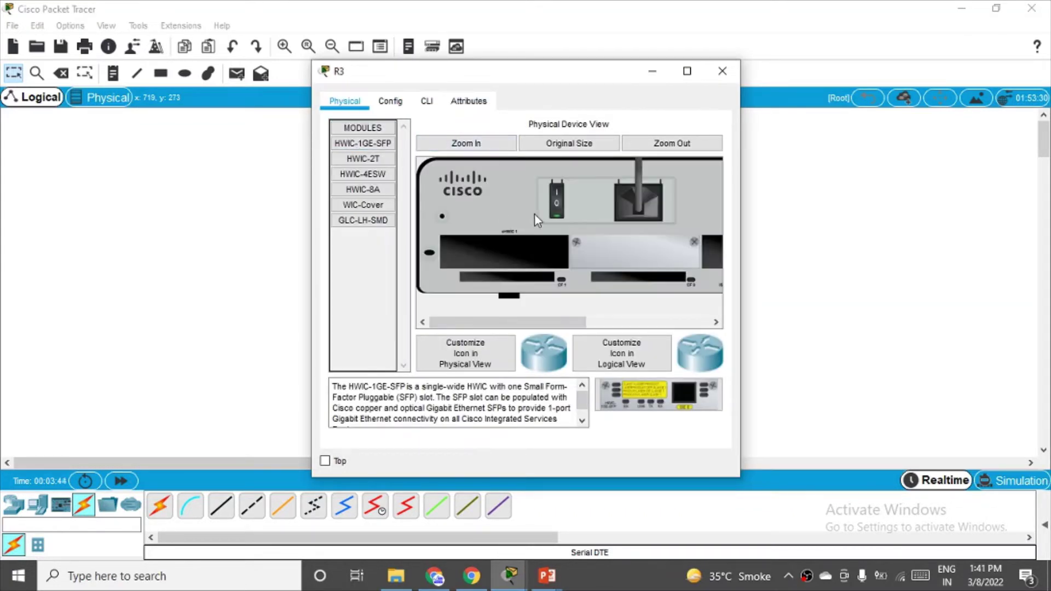
pyautogui.moveTo(362, 158); pyautogui.dragTo(502, 250)
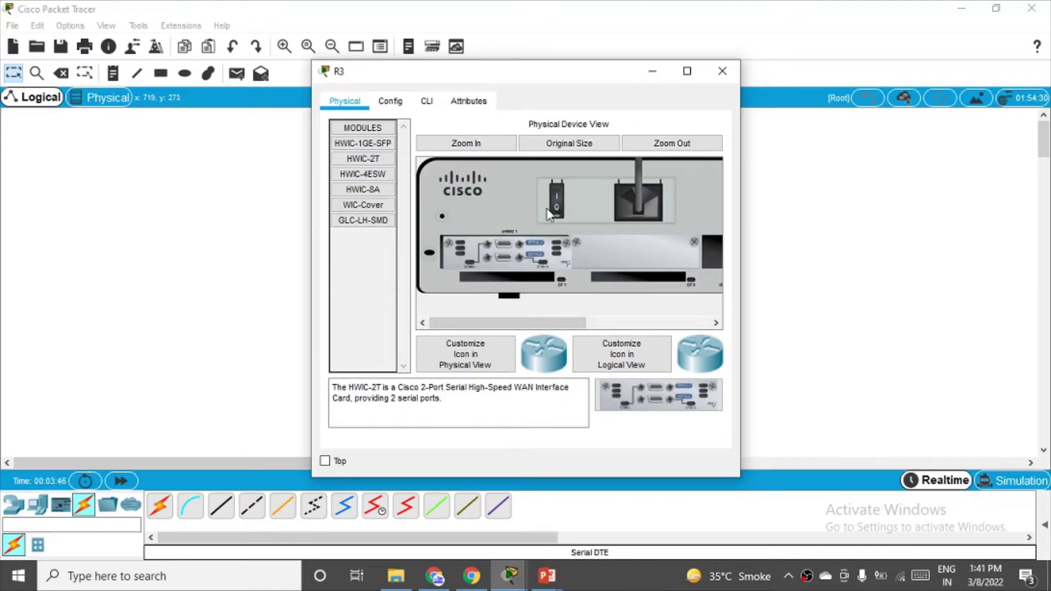
pyautogui.click(723, 71)
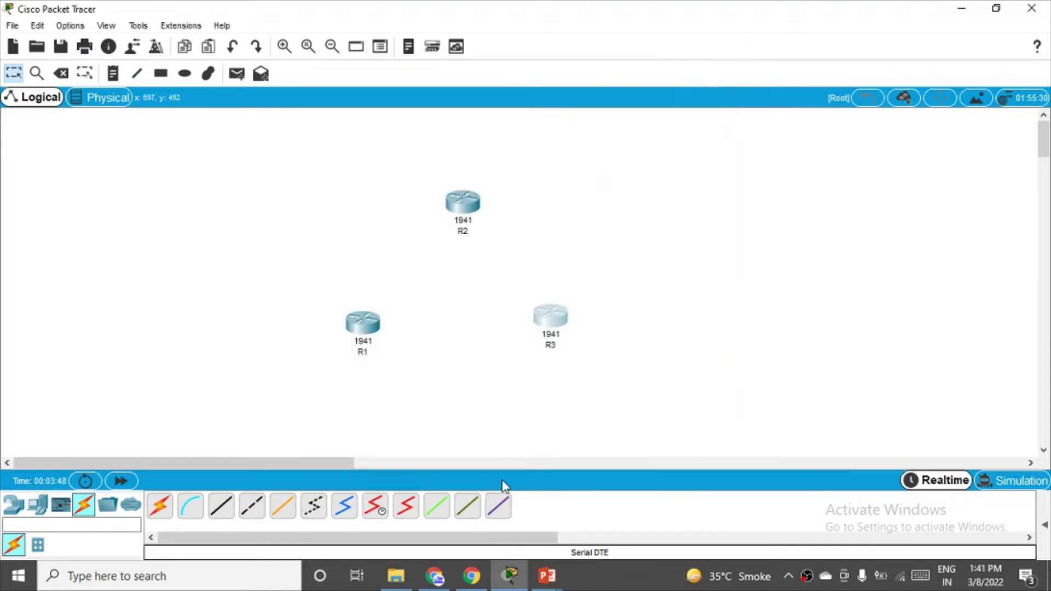
# Connect a serial port of R1 to R2's Serial0/1/0 port with a Serial DTE cable
pyautogui.click(405, 506)
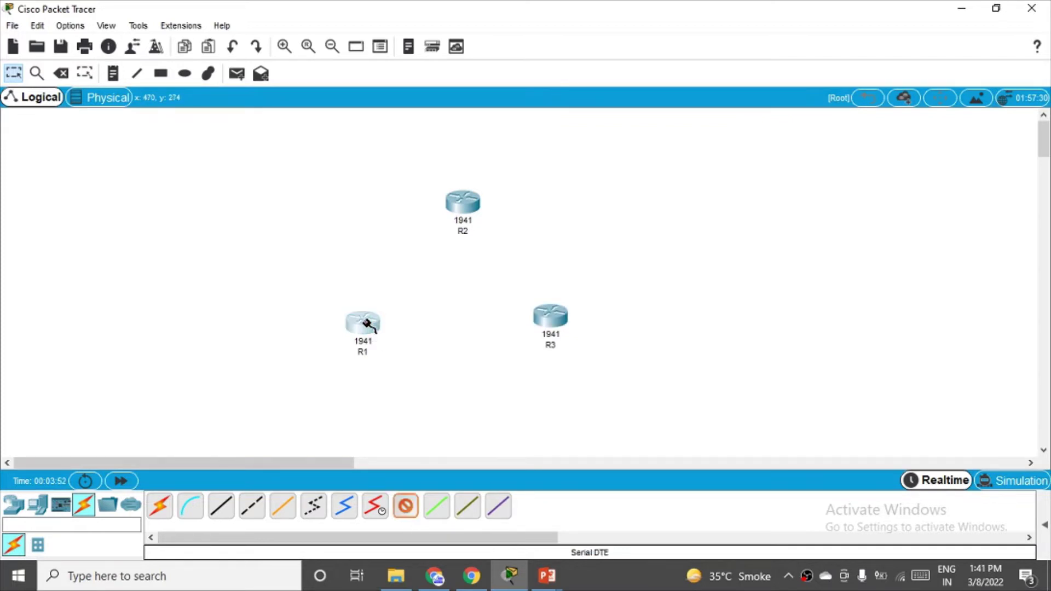
pyautogui.click(367, 323)
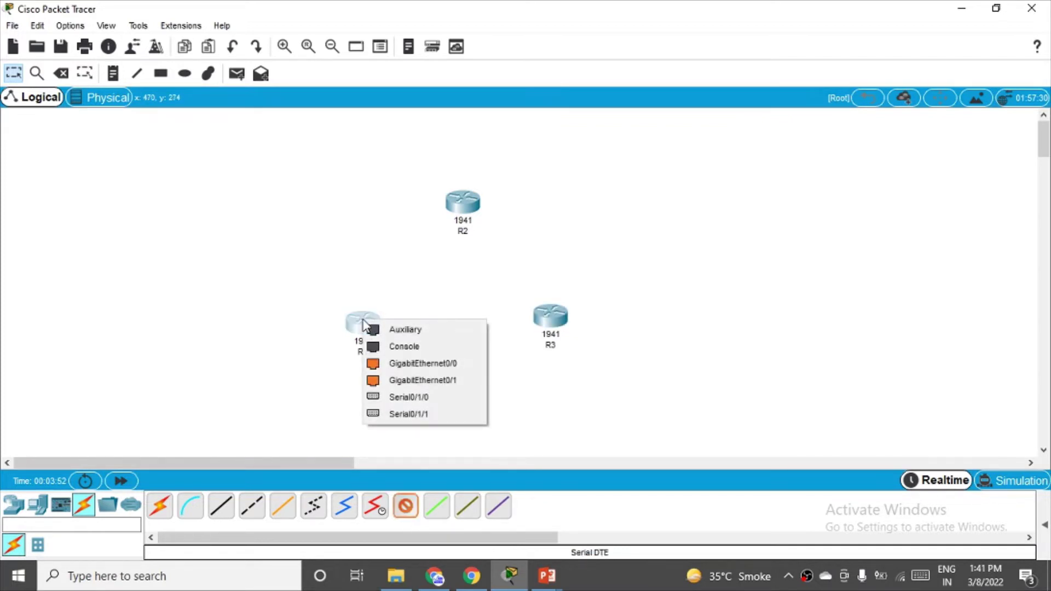
pyautogui.click(417, 405)
pyautogui.click(462, 207)
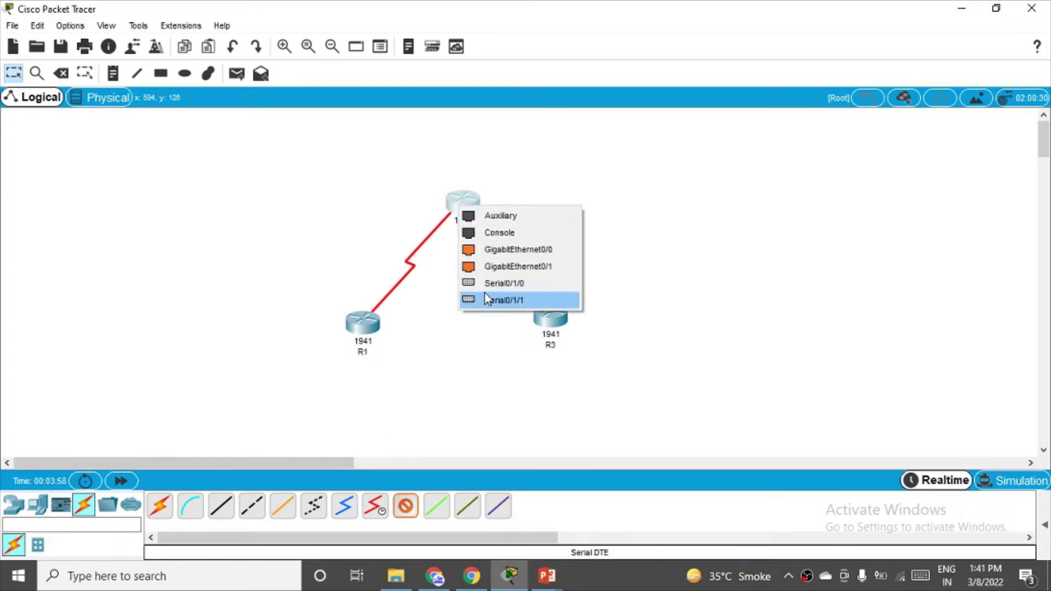
pyautogui.click(489, 285)
# Connect R2's Serial0/1/1 port to R3's Serial0/1/1 port with a Serial DTE cable, and move R3 slightly down
pyautogui.click(407, 512)
pyautogui.click(461, 211)
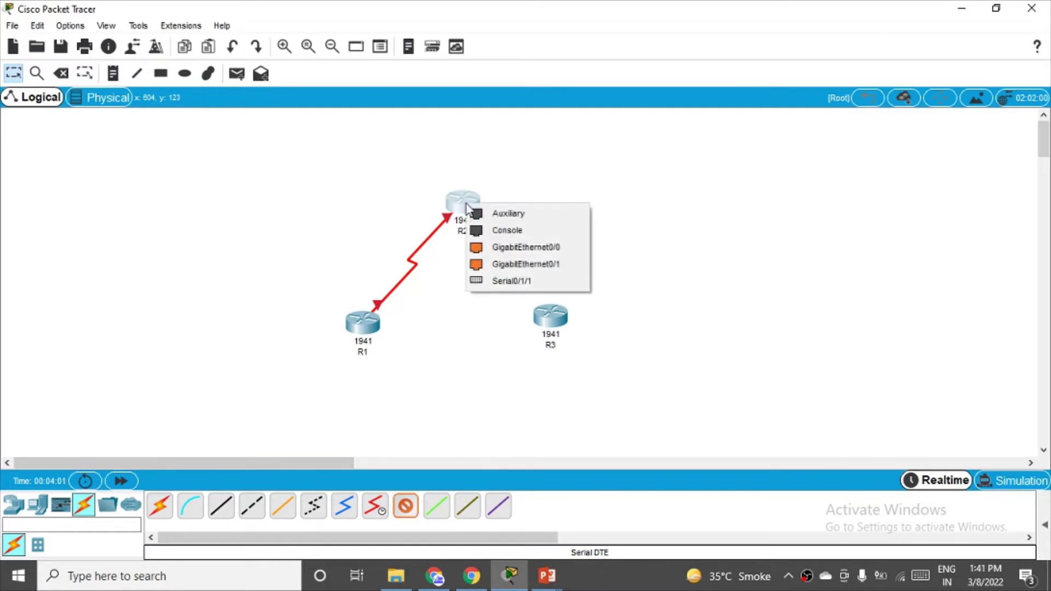
pyautogui.click(503, 282)
pyautogui.click(552, 316)
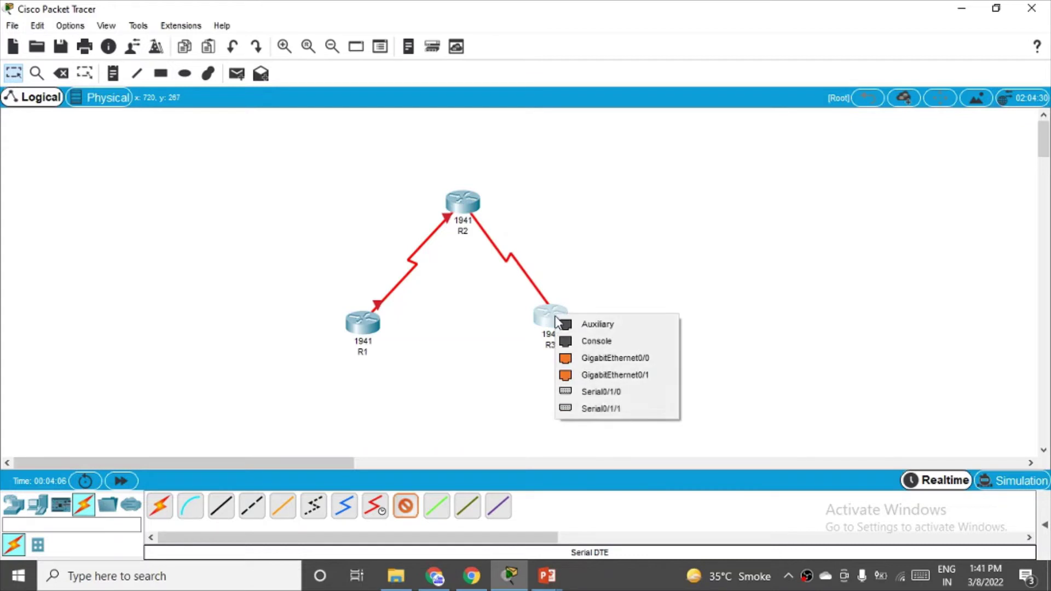
pyautogui.click(599, 409)
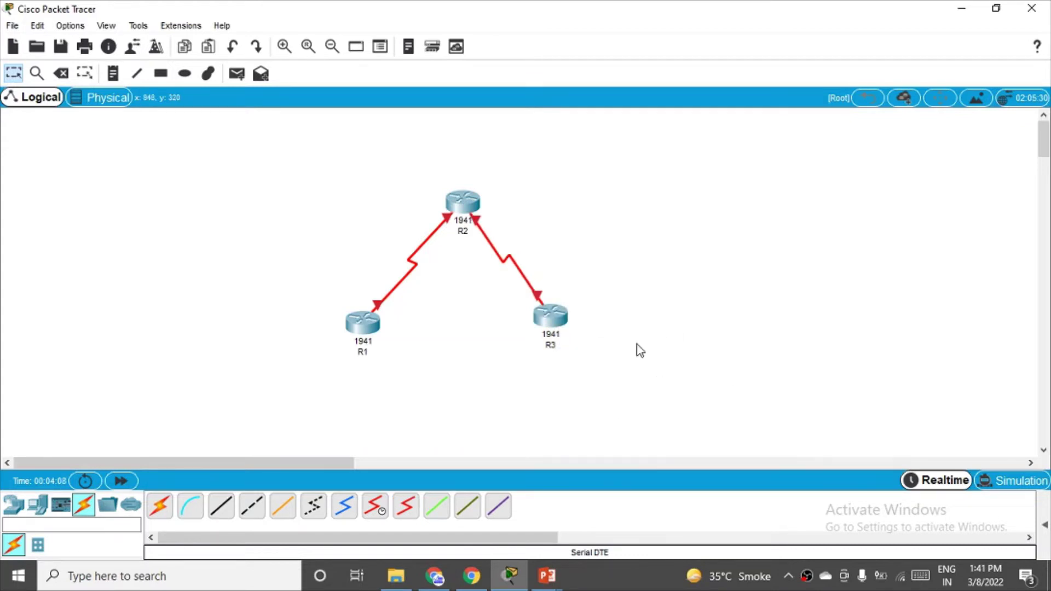
pyautogui.moveTo(557, 322); pyautogui.dragTo(564, 336)
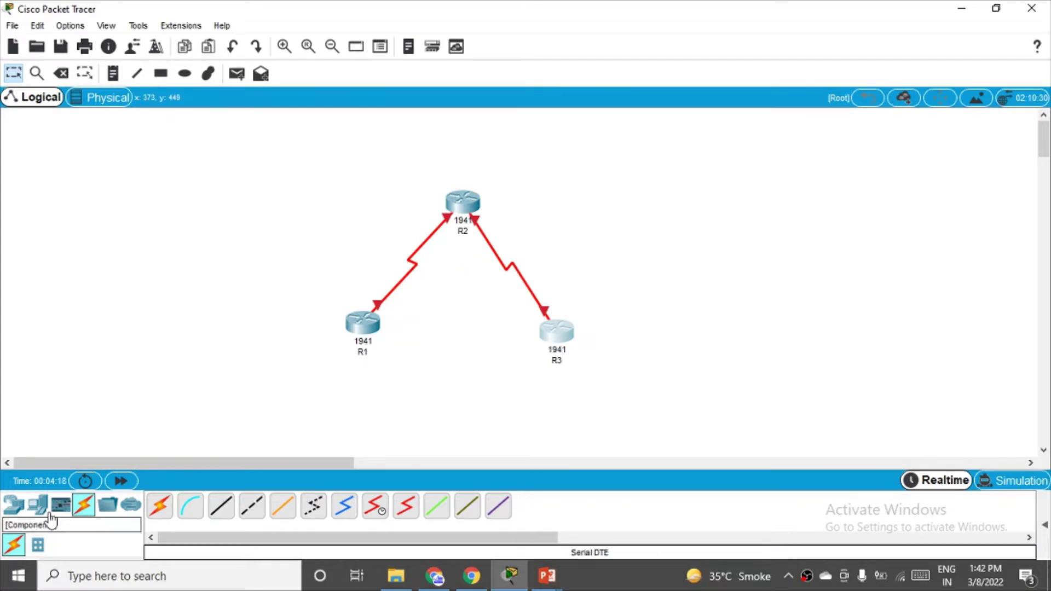
# Add two 2960-24TT switches, one above and left of R1 and the other to the right of R3
pyautogui.click(14, 509)
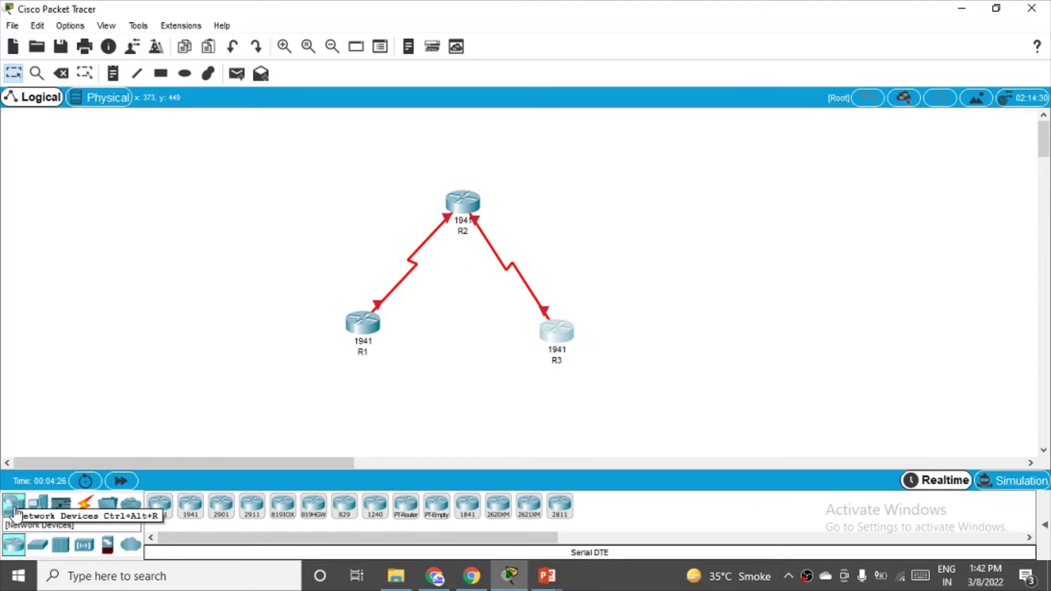
pyautogui.click(37, 549)
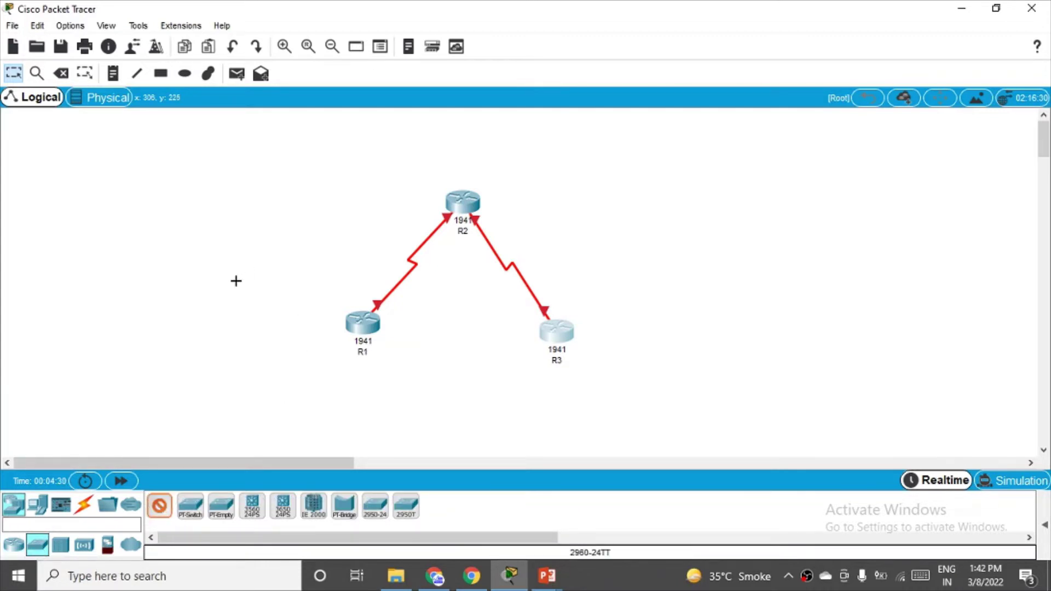
pyautogui.click(235, 280)
pyautogui.click(163, 517)
pyautogui.click(668, 332)
pyautogui.moveTo(677, 334); pyautogui.dragTo(720, 329)
pyautogui.moveTo(245, 282); pyautogui.dragTo(279, 261)
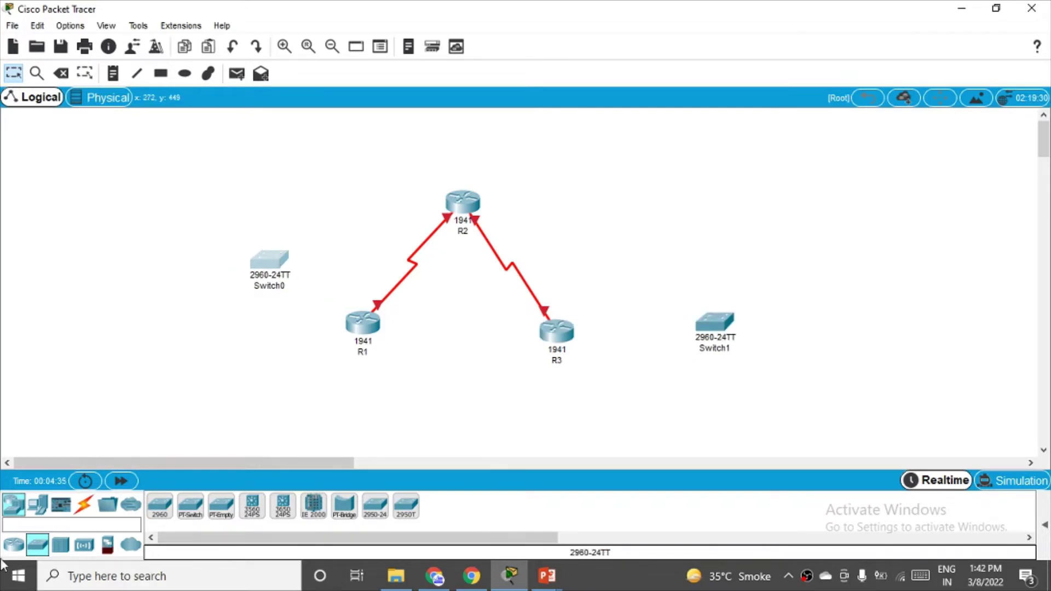
# Add two Server-PT devices side by side above Switch0
pyautogui.click(37, 503)
pyautogui.click(220, 506)
pyautogui.click(138, 172)
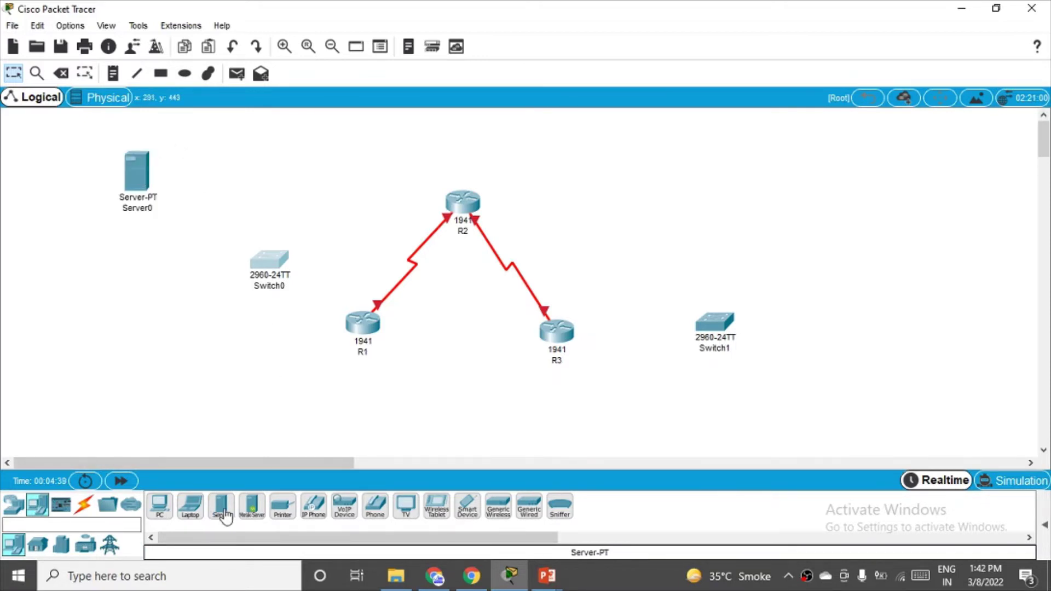
pyautogui.click(221, 508)
pyautogui.click(305, 160)
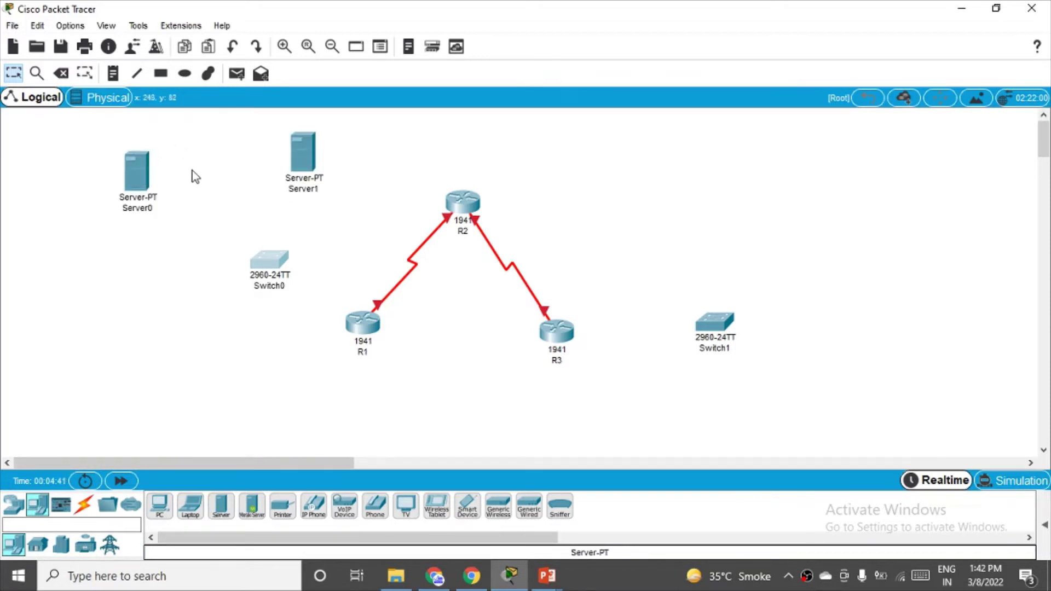
pyautogui.moveTo(133, 165); pyautogui.dragTo(180, 150)
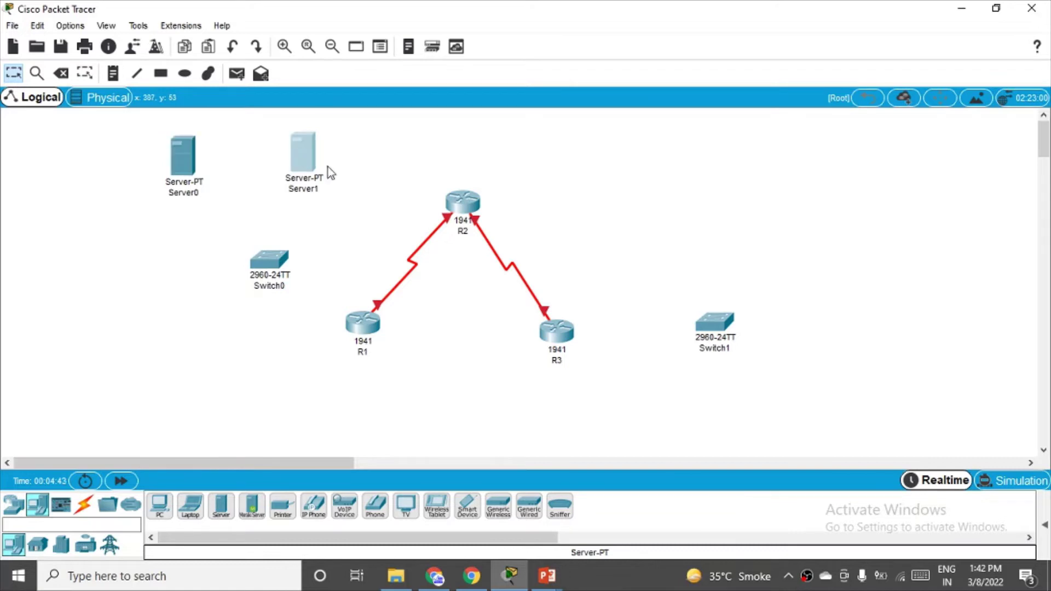
pyautogui.click(302, 153)
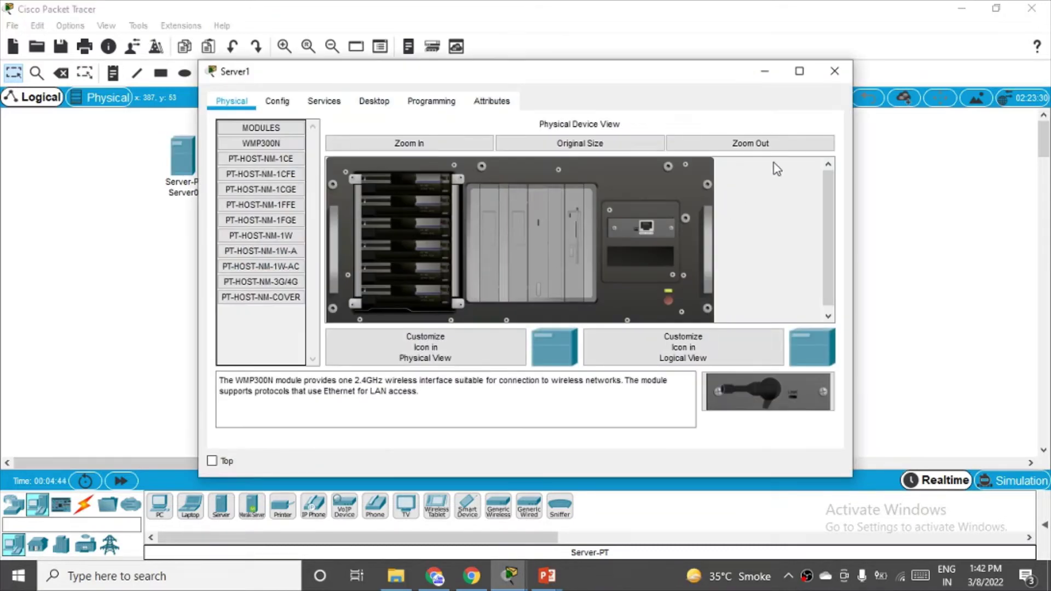
pyautogui.click(834, 71)
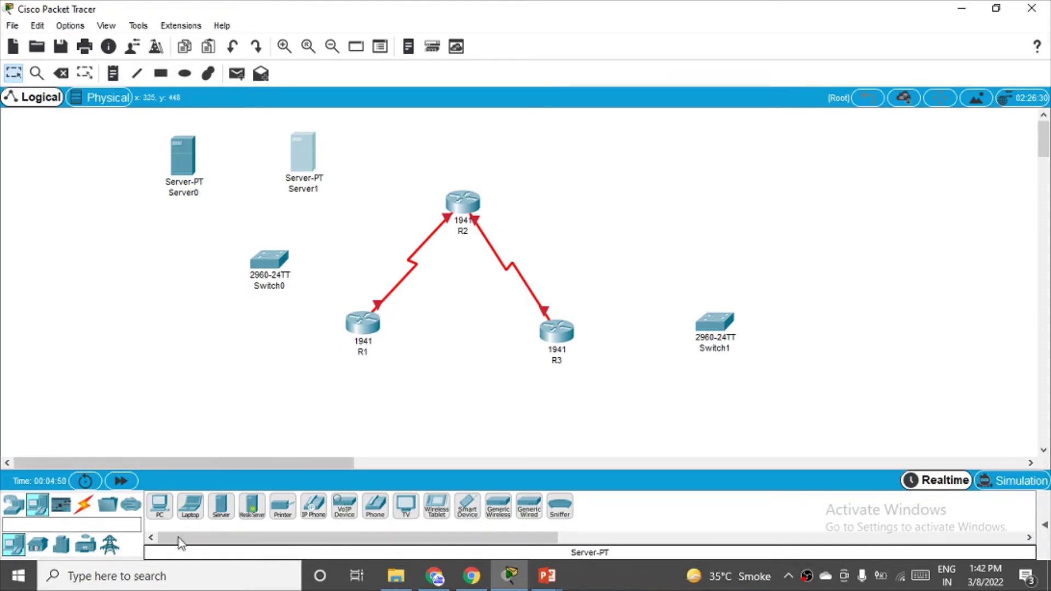
# Add a PC-PT device to the right of Switch1, roughly level with it
pyautogui.click(159, 506)
pyautogui.click(858, 313)
pyautogui.moveTo(858, 313); pyautogui.dragTo(885, 331)
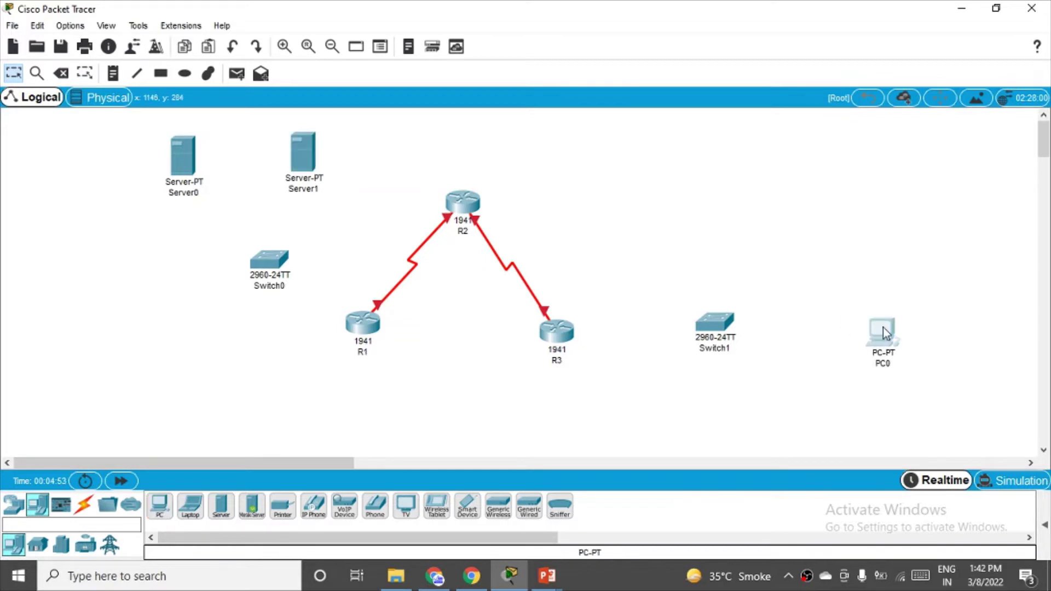
# Connect Server0 and Server1 to Switch0 using automatically chosen connection types
pyautogui.click(83, 504)
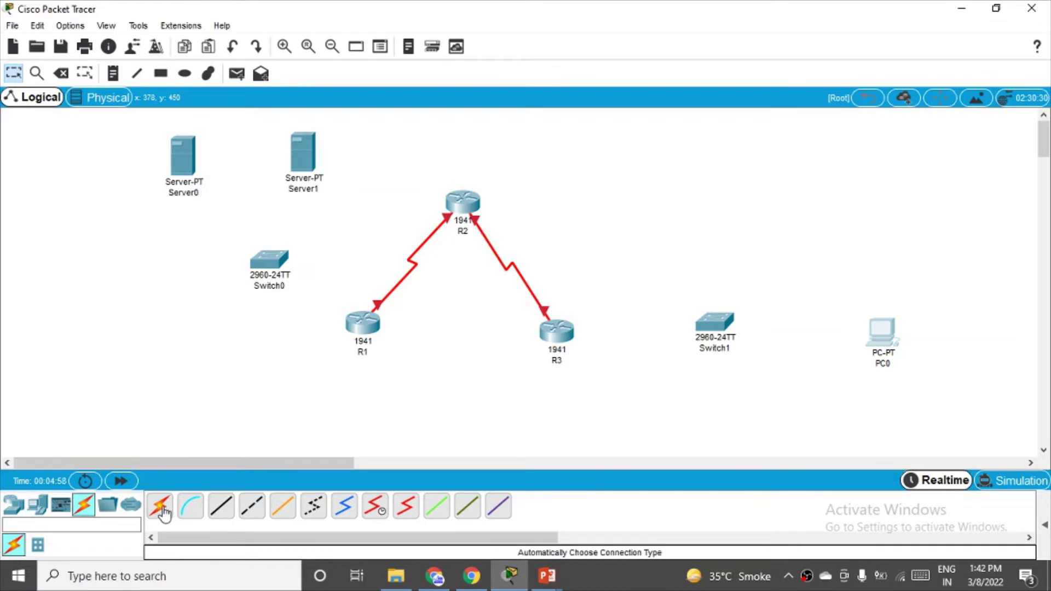
pyautogui.click(163, 508)
pyautogui.click(196, 176)
pyautogui.click(265, 262)
pyautogui.click(159, 507)
pyautogui.click(303, 171)
pyautogui.click(274, 260)
# Connect Switch0 to R1 and R3 to Switch1 using automatically chosen connection types
pyautogui.click(160, 506)
pyautogui.click(273, 260)
pyautogui.click(362, 323)
pyautogui.click(160, 506)
pyautogui.click(556, 329)
pyautogui.click(707, 326)
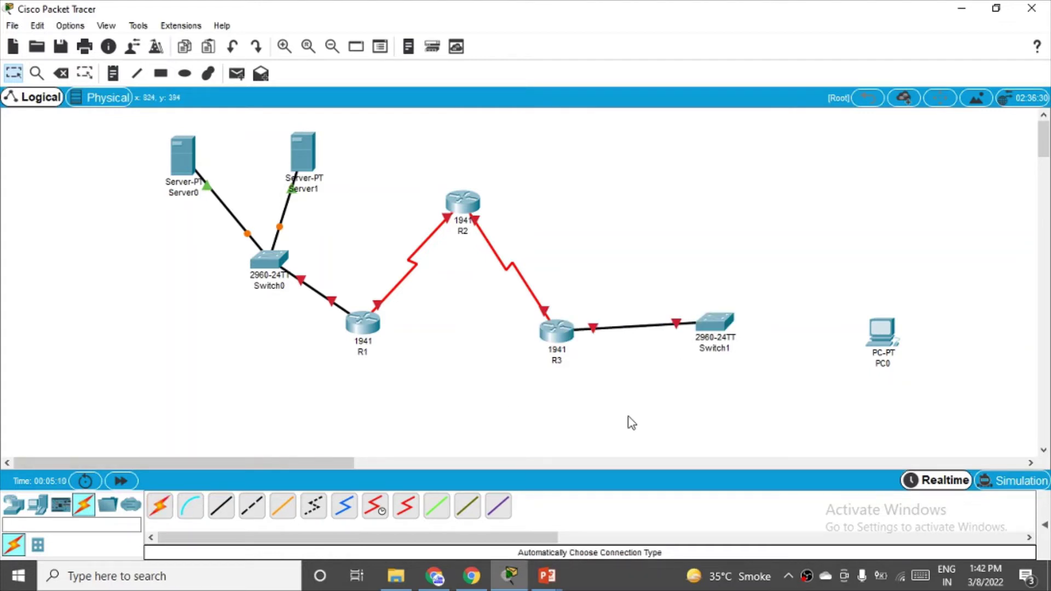
# Connect Switch1 to PC0 with an automatically chosen connection, and align both devices horizontally with R3
pyautogui.click(159, 506)
pyautogui.click(714, 322)
pyautogui.click(881, 331)
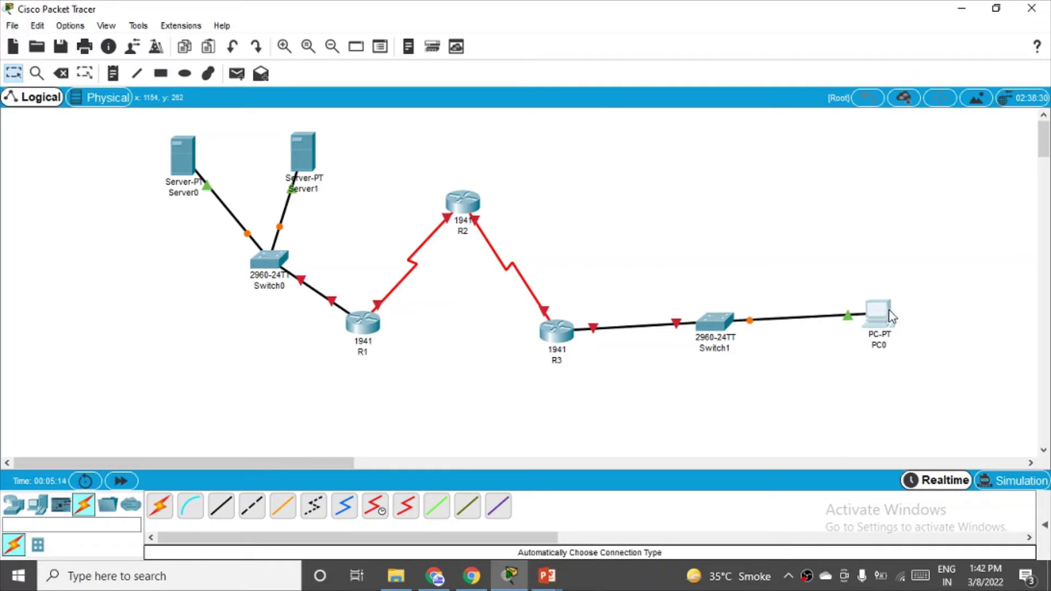
pyautogui.moveTo(730, 324); pyautogui.dragTo(736, 334)
pyautogui.moveTo(882, 328)
pyautogui.mouseDown()
pyautogui.moveTo(874, 361)
pyautogui.moveTo(872, 336)
pyautogui.mouseUp()
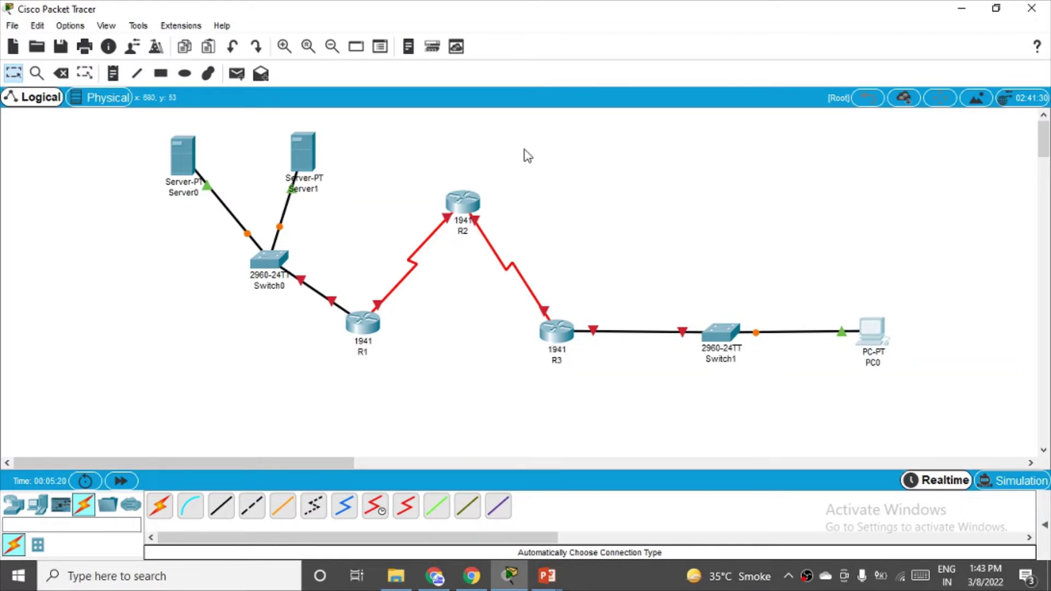
# Rename Server0 as NTP Server
pyautogui.click(191, 194)
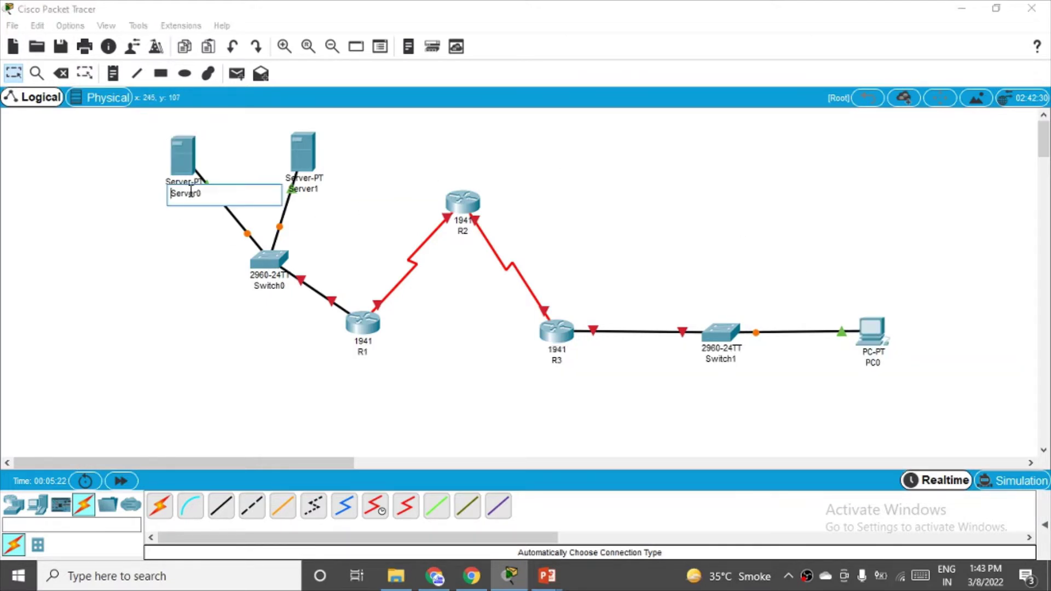
pyautogui.doubleClick(198, 195)
pyautogui.write('NTP Se')
# Rename Server1 as SYSLOG Server, and move both servers slightly right with more space between them
pyautogui.click(315, 193)
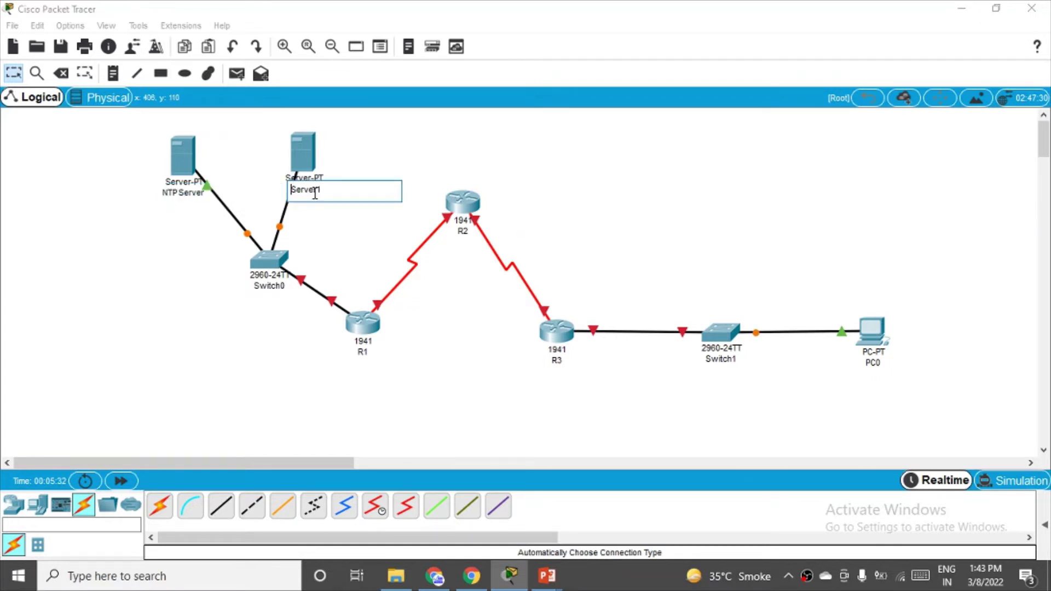
pyautogui.doubleClick(317, 189)
pyautogui.write('SYSLOG Server')
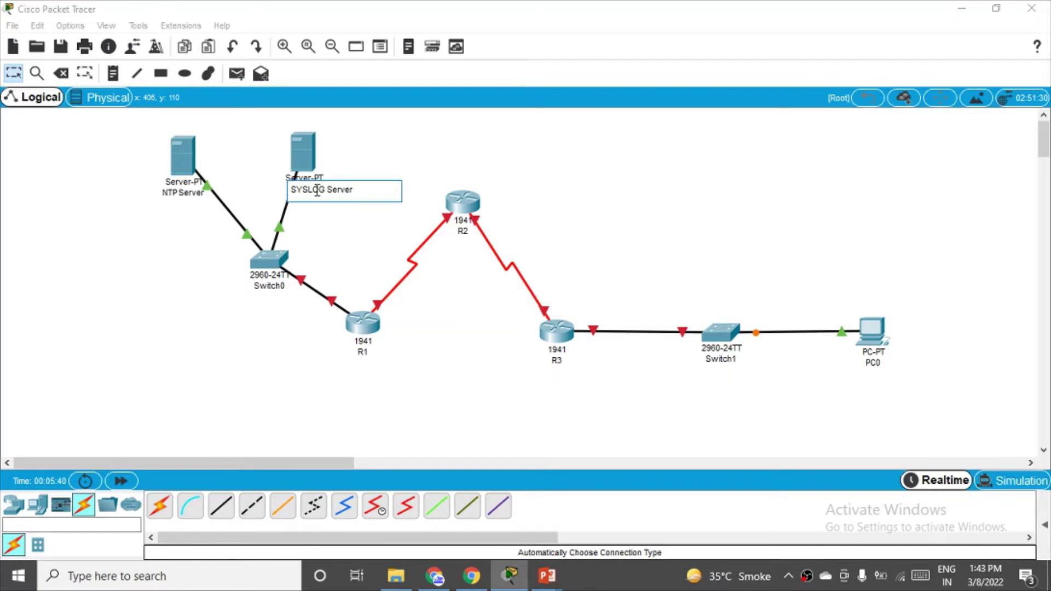
pyautogui.press('Return')
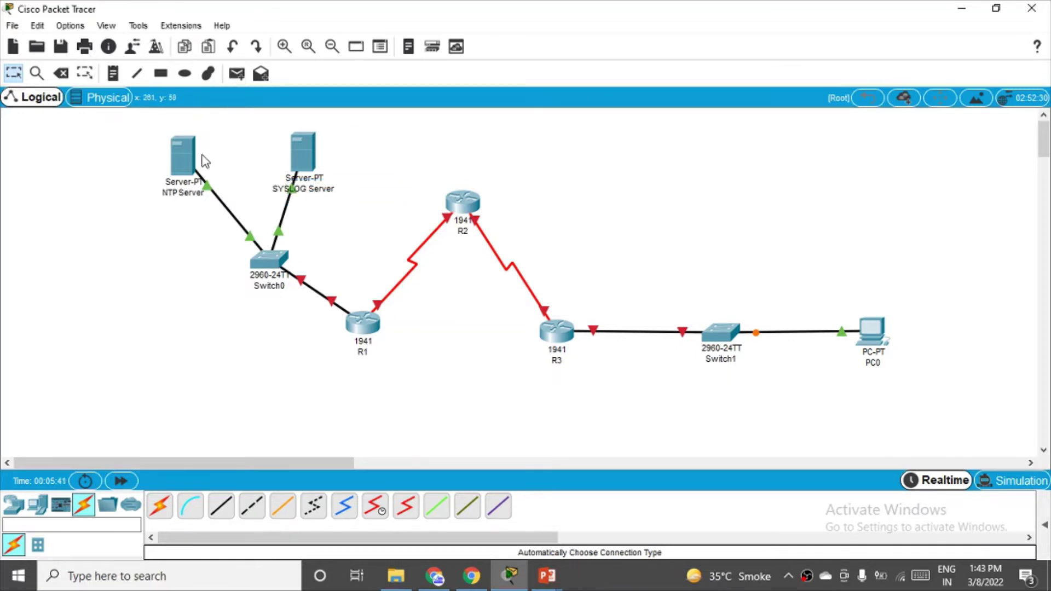
pyautogui.moveTo(190, 157); pyautogui.dragTo(201, 160)
pyautogui.moveTo(315, 162); pyautogui.dragTo(346, 155)
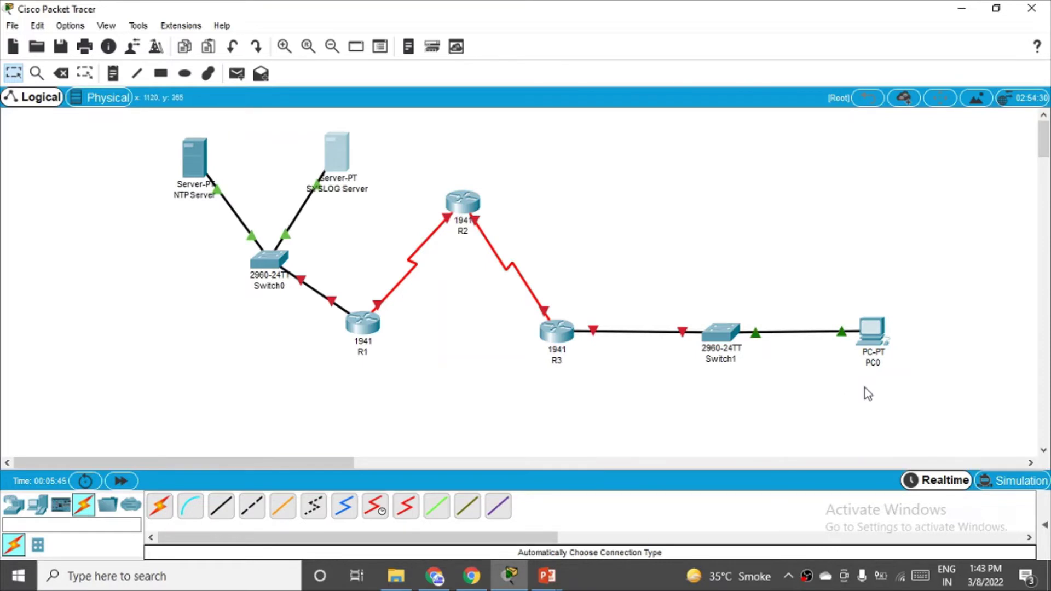
# Rename PC0 as SSH Client
pyautogui.click(880, 364)
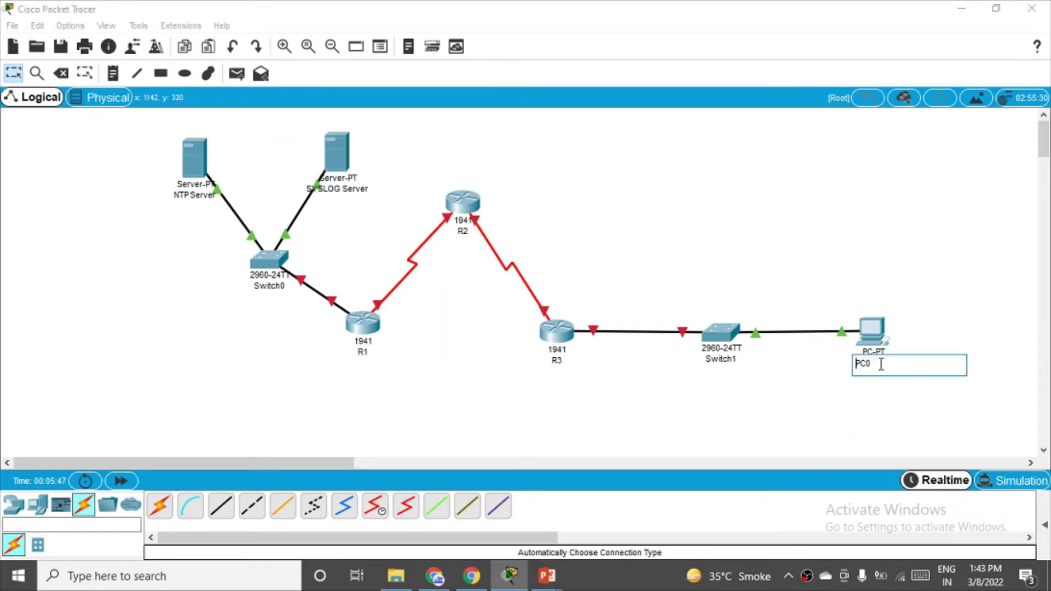
pyautogui.doubleClick(864, 365)
pyautogui.write('SSH Client')
pyautogui.press('Return')
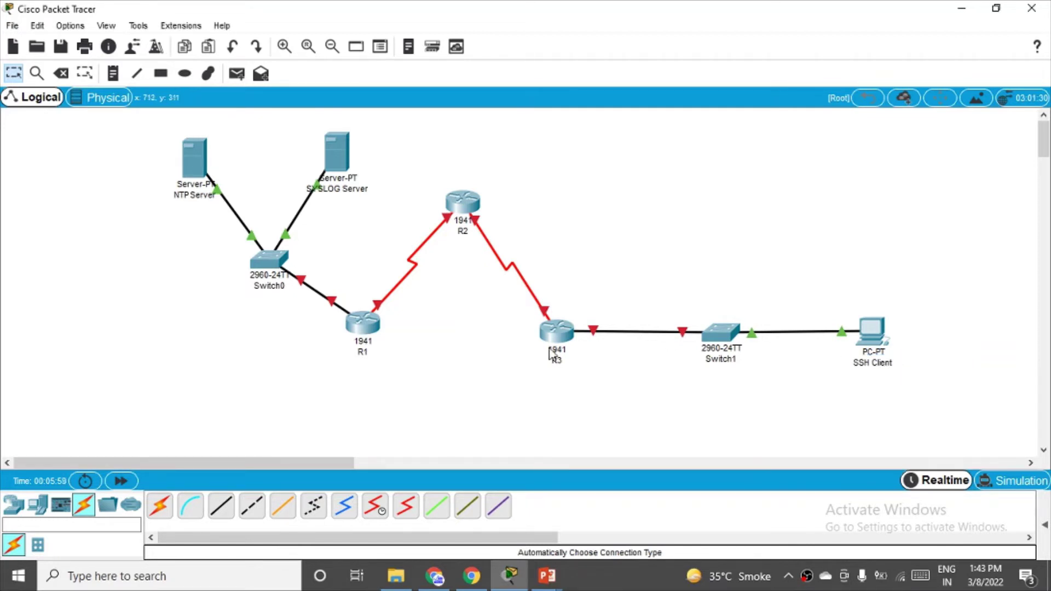
pyautogui.click(564, 361)
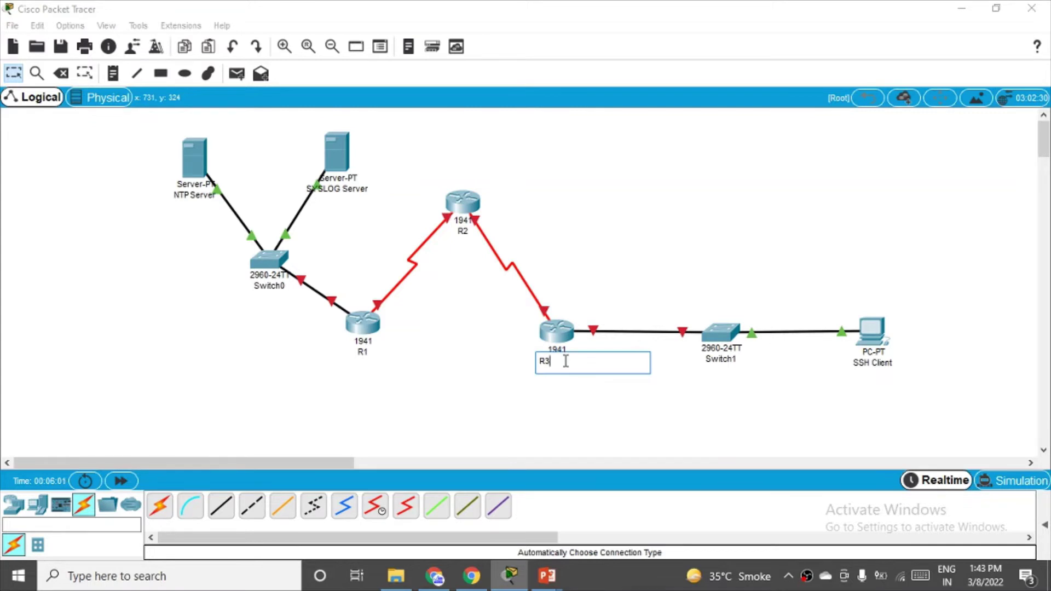
pyautogui.press('Return')
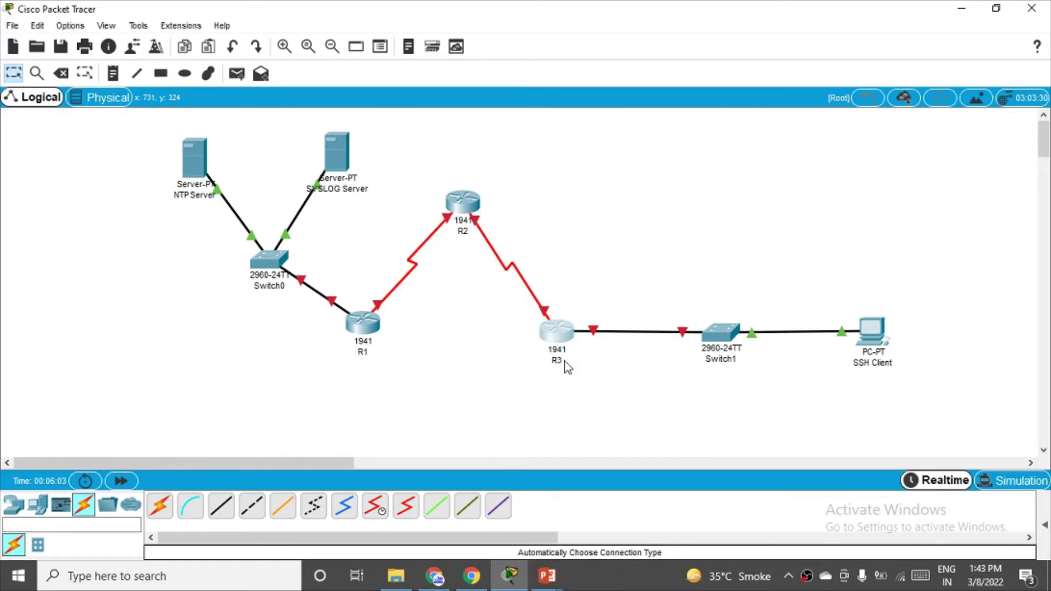
pyautogui.click(557, 330)
pyautogui.click(722, 71)
# Rename router R3 as R3 SSH Server
pyautogui.click(561, 361)
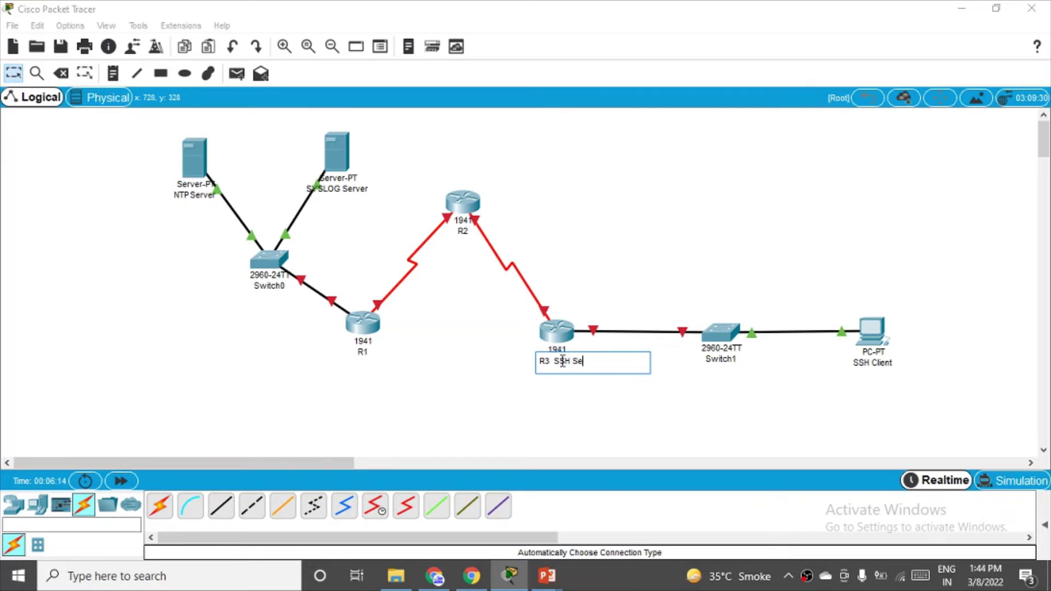
pyautogui.press('Return')
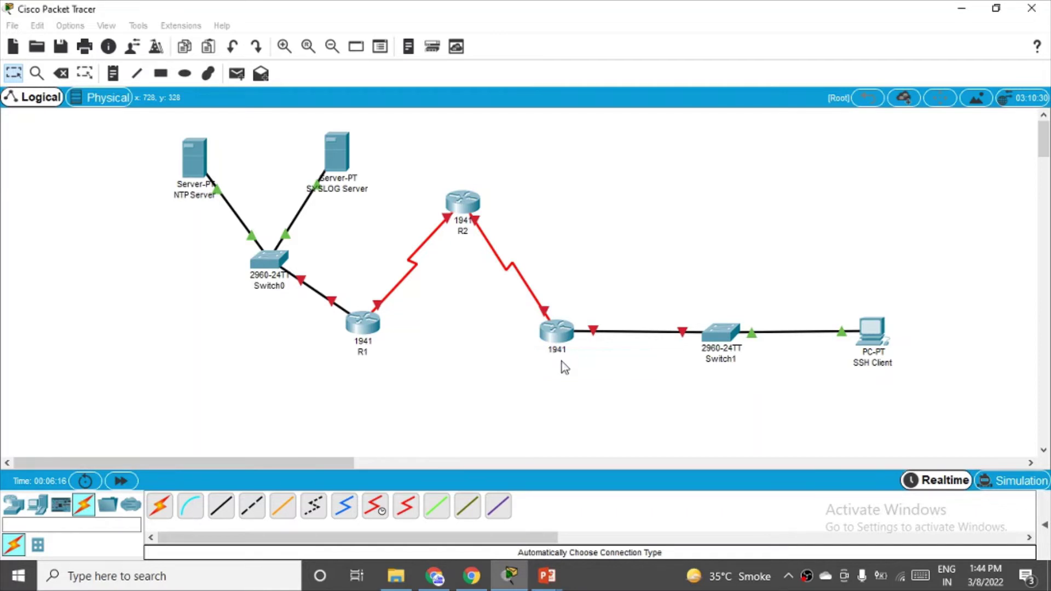
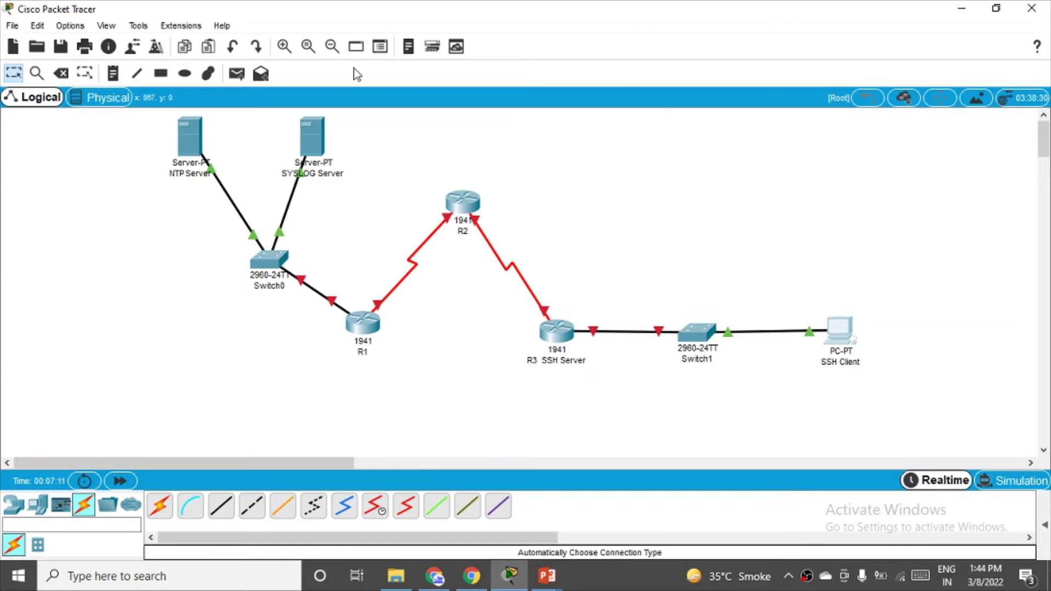
# Draw an unfilled circle with a black outline around the NTP Server, SYSLOG Server and Switch0 network
pyautogui.click(185, 74)
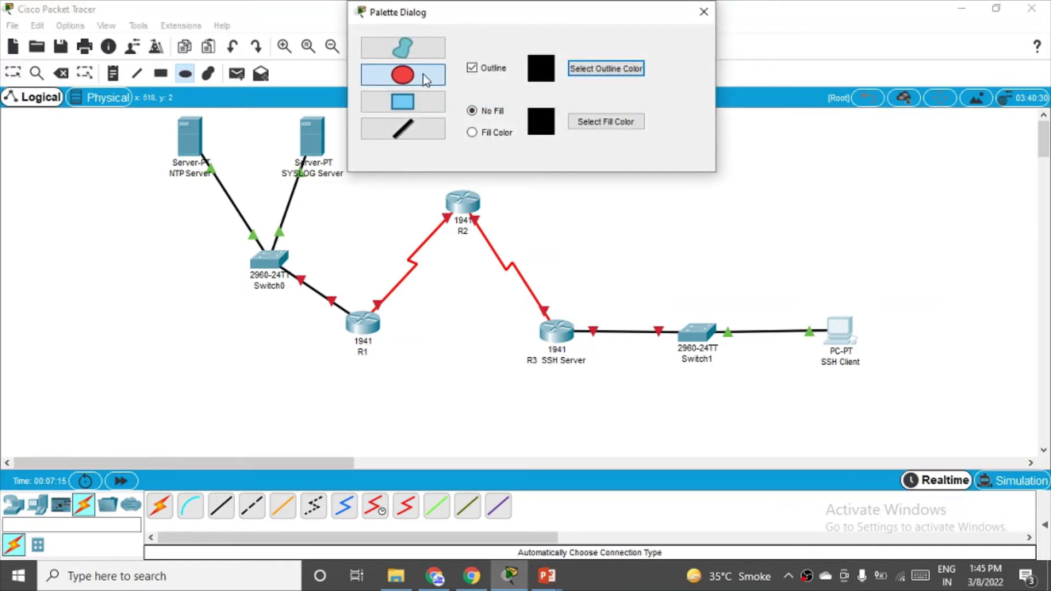
pyautogui.click(702, 12)
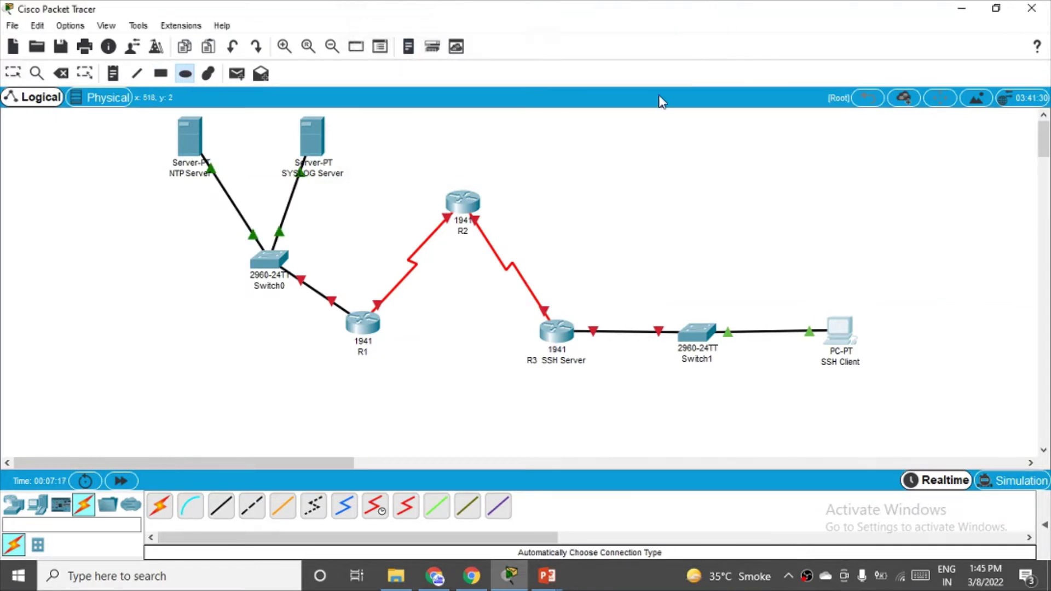
pyautogui.moveTo(137, 119)
pyautogui.mouseDown()
pyautogui.moveTo(213, 160)
pyautogui.moveTo(370, 346)
pyautogui.moveTo(361, 344)
pyautogui.mouseUp()
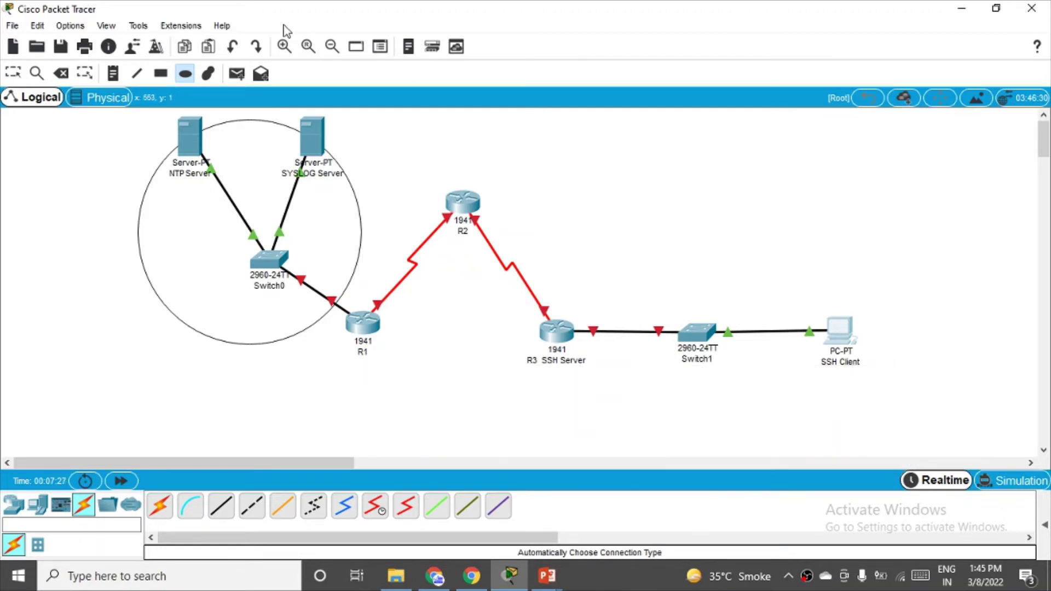
# Draw unfilled, black-outlined upright ellipses around the R1–R2 serial link and the R2–R3 serial link
pyautogui.click(186, 75)
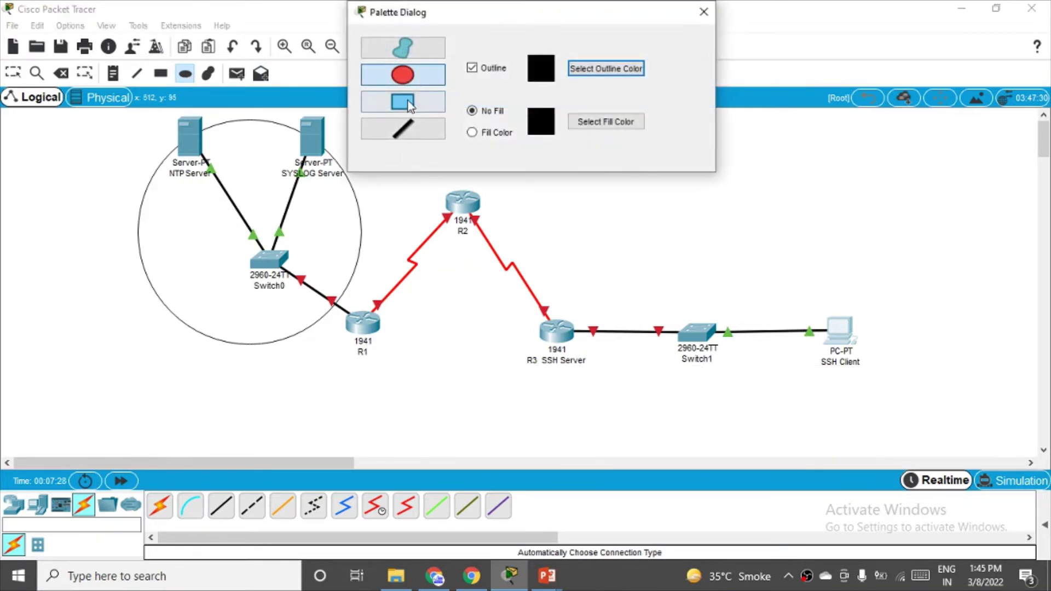
pyautogui.click(703, 11)
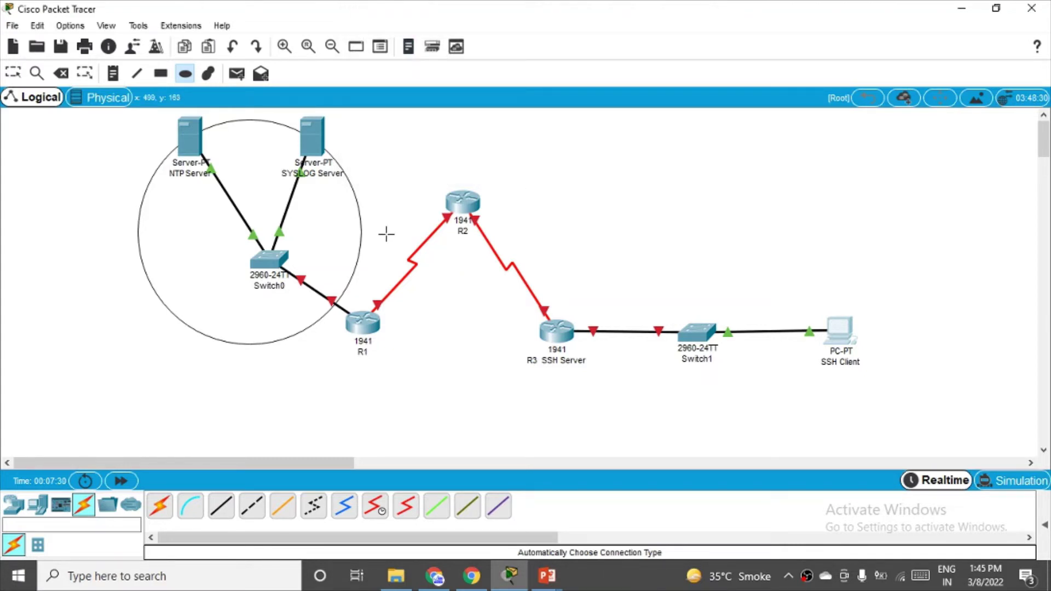
pyautogui.moveTo(390, 214); pyautogui.dragTo(452, 329)
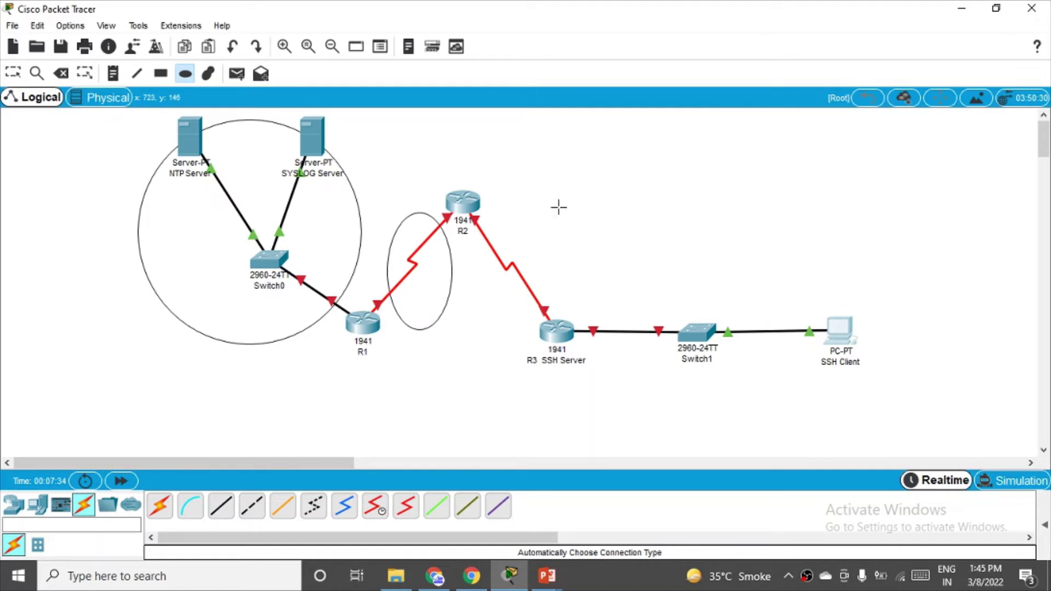
pyautogui.click(187, 79)
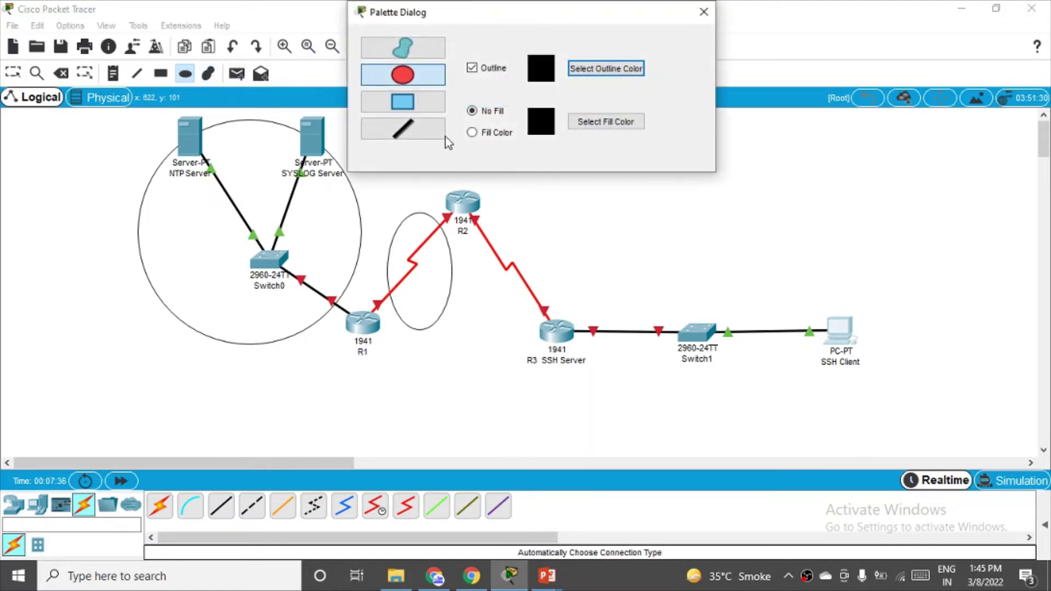
pyautogui.click(704, 20)
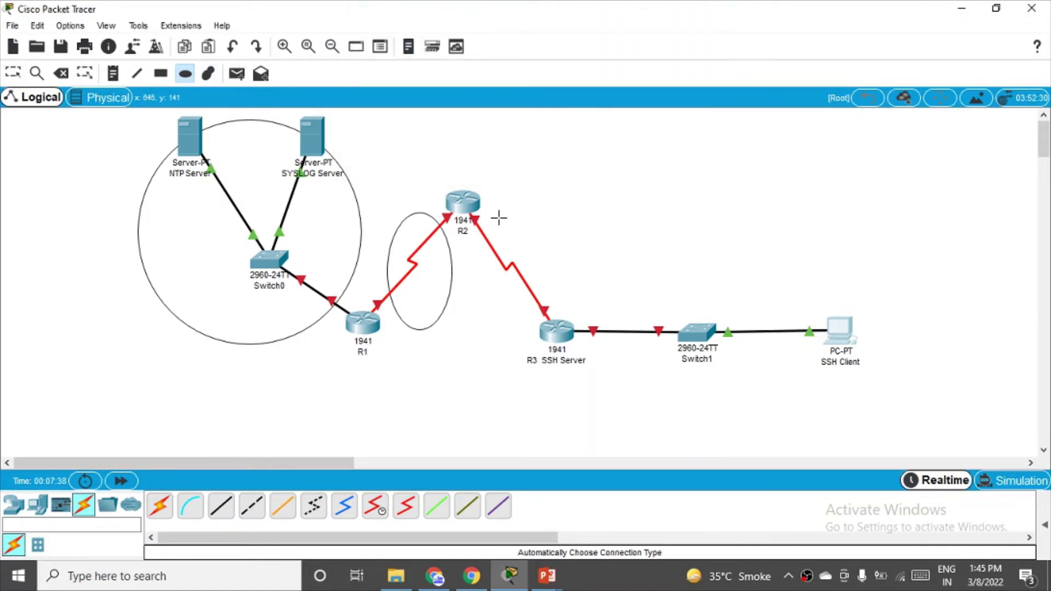
pyautogui.moveTo(486, 217); pyautogui.dragTo(545, 330)
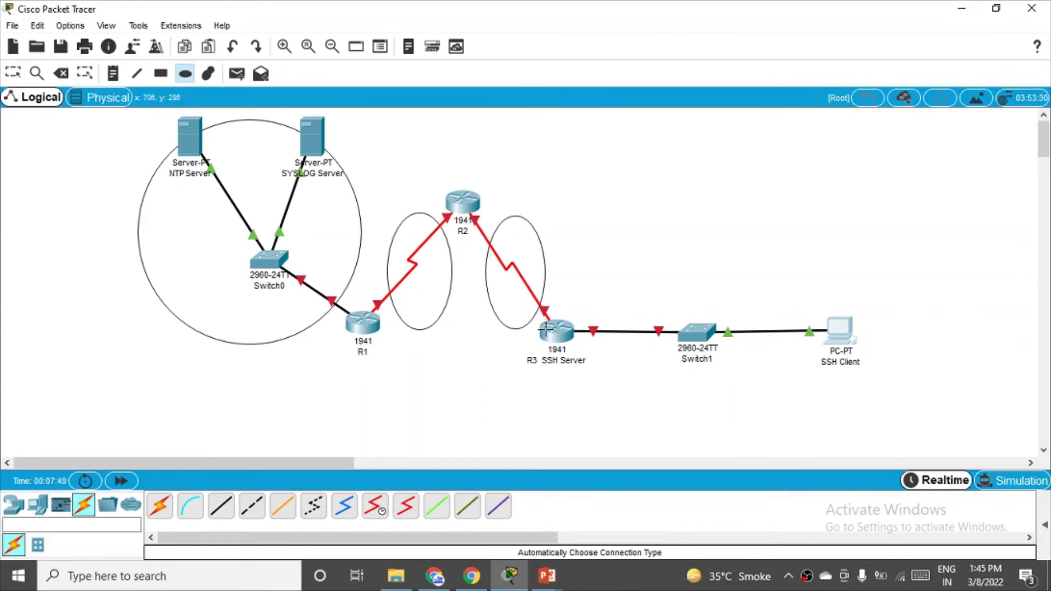
# Draw a wide unfilled ellipse with a black outline around Switch1 and the SSH Client
pyautogui.click(187, 77)
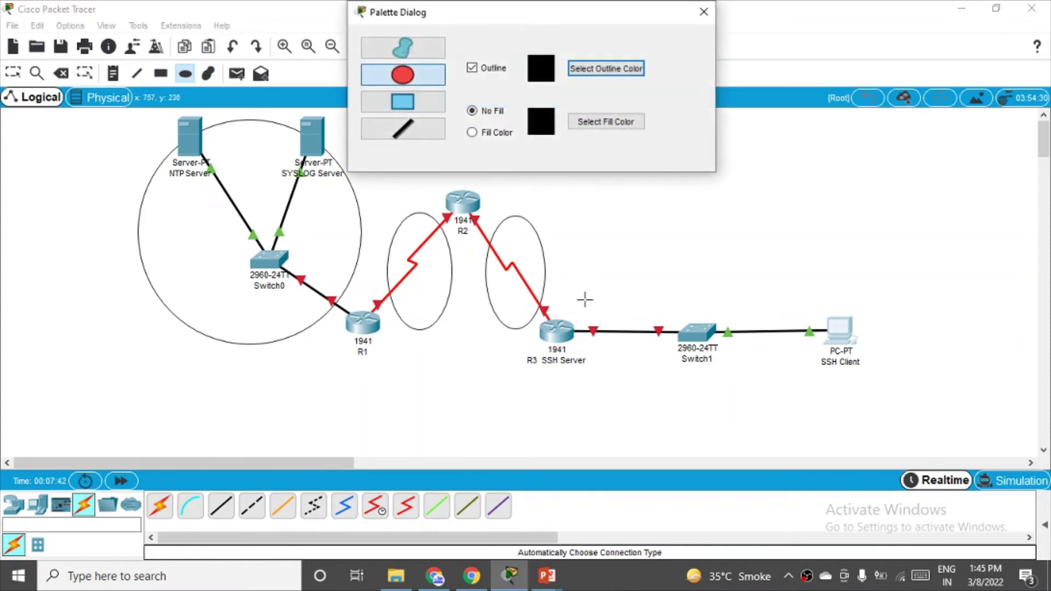
pyautogui.click(710, 9)
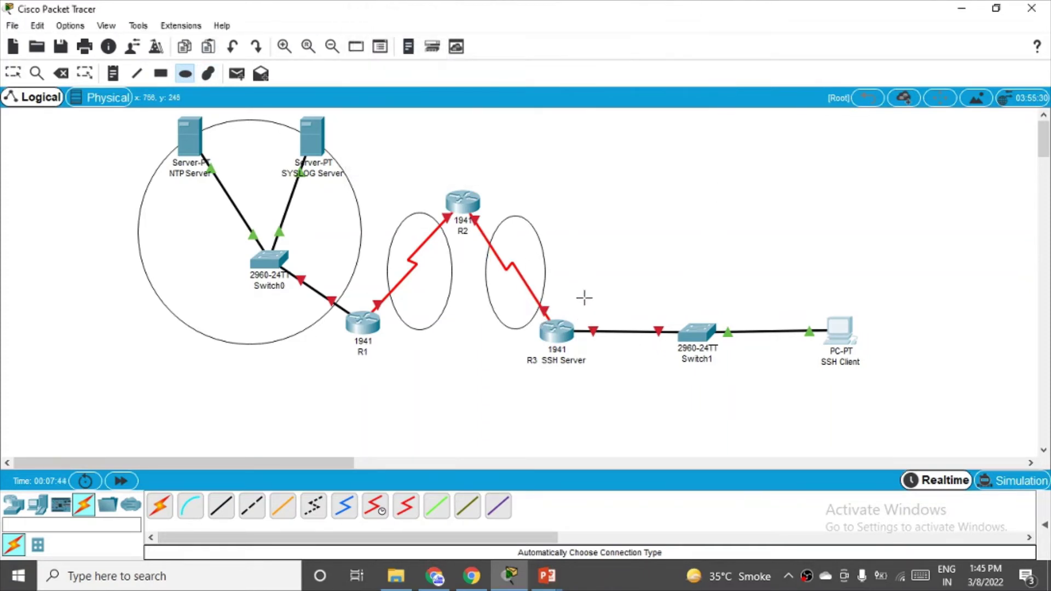
pyautogui.moveTo(581, 295); pyautogui.dragTo(901, 394)
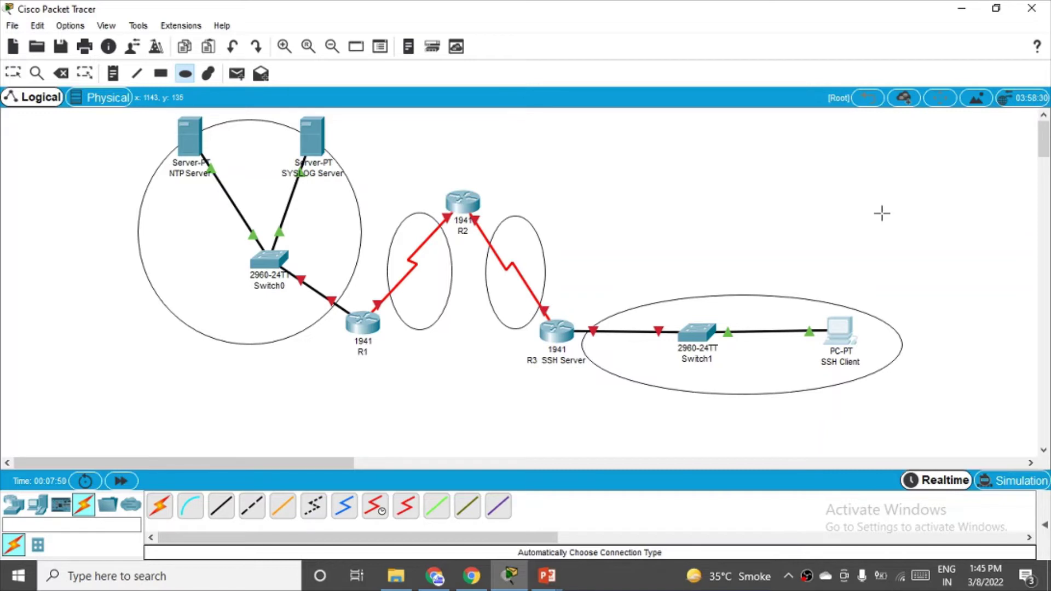
# Add the network address note 192.168.1.0 just outside the left edge of the server network's circle
pyautogui.click(115, 75)
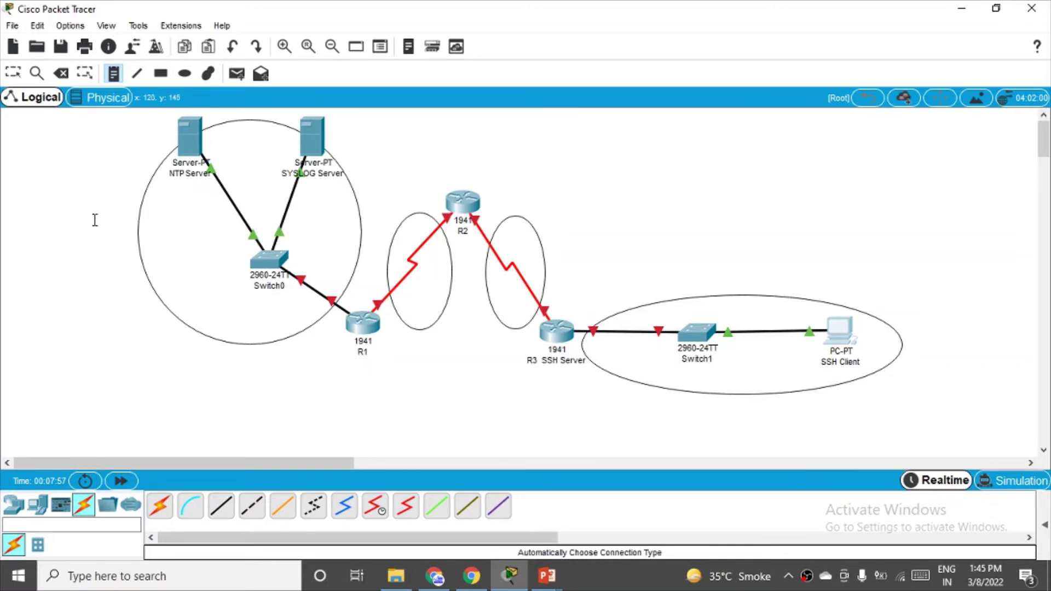
pyautogui.click(74, 222)
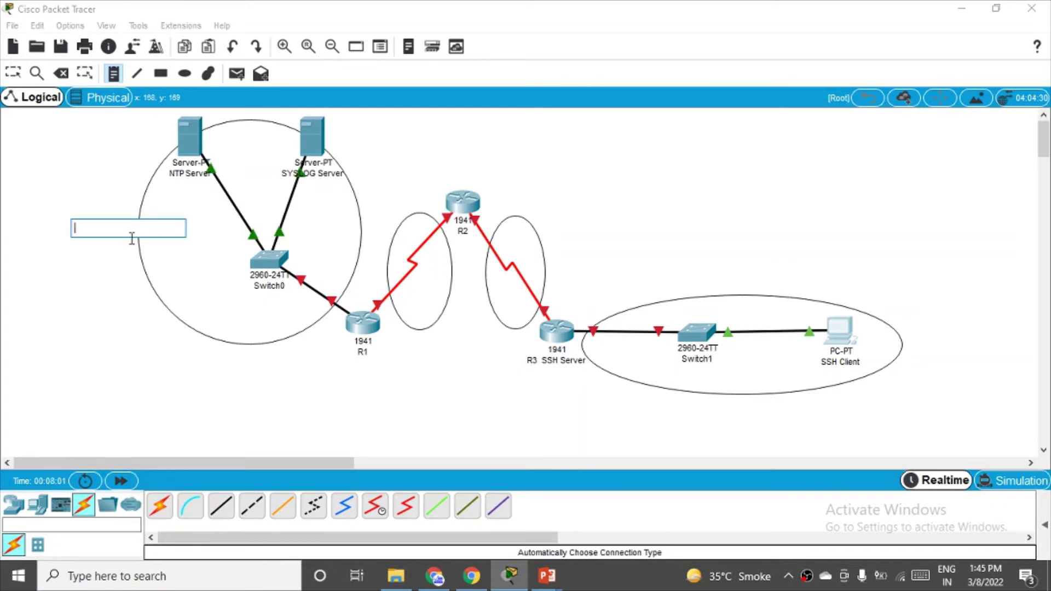
pyautogui.write('192')
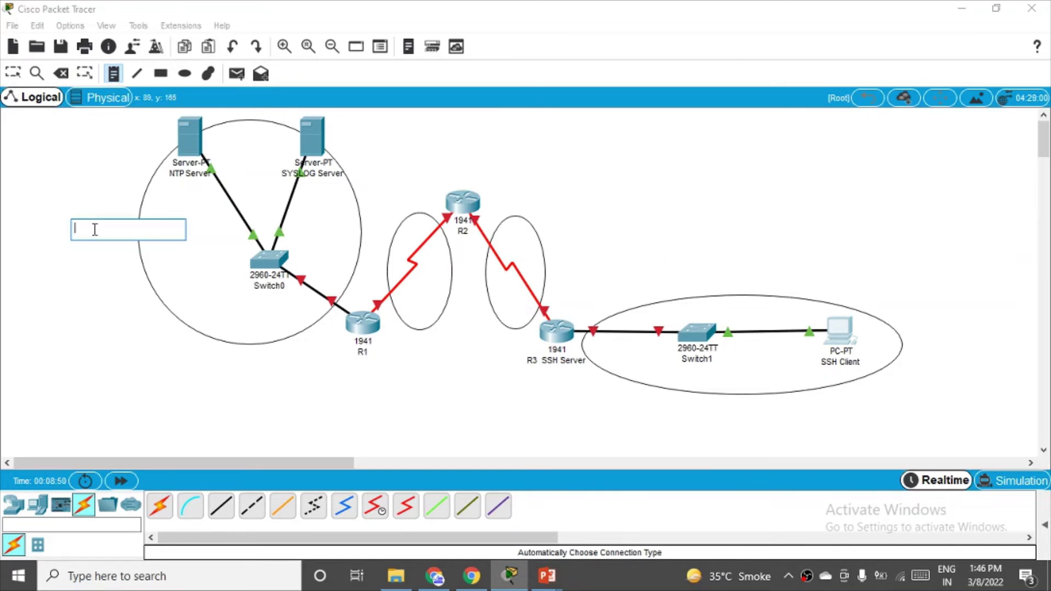
pyautogui.write('192.168.1.0')
pyautogui.press('Escape')
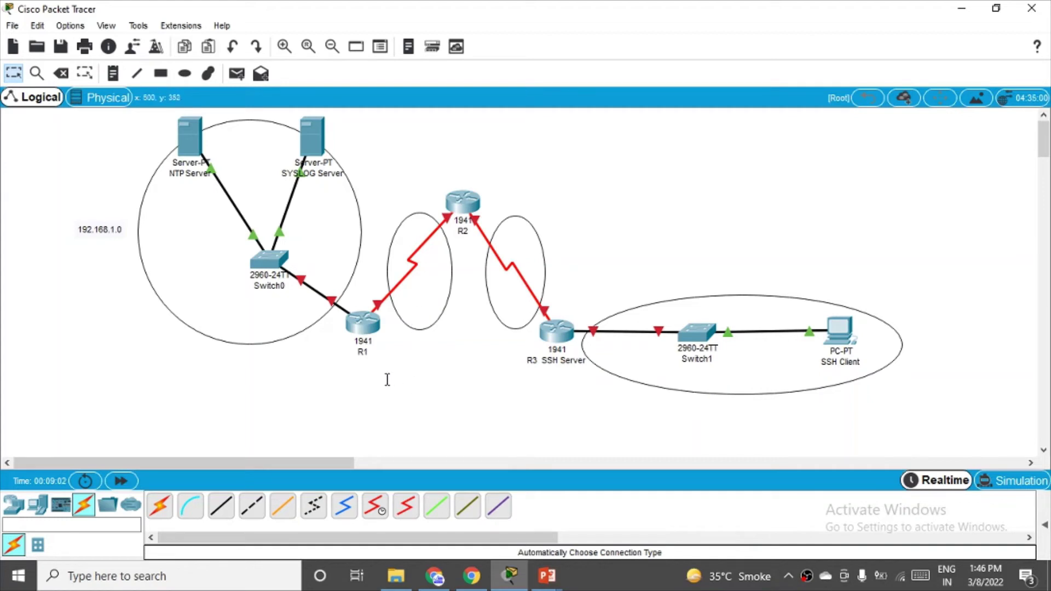
# Add the network address note 10.1.1.0 below router R1 for the R1–R2 serial link
pyautogui.click(114, 75)
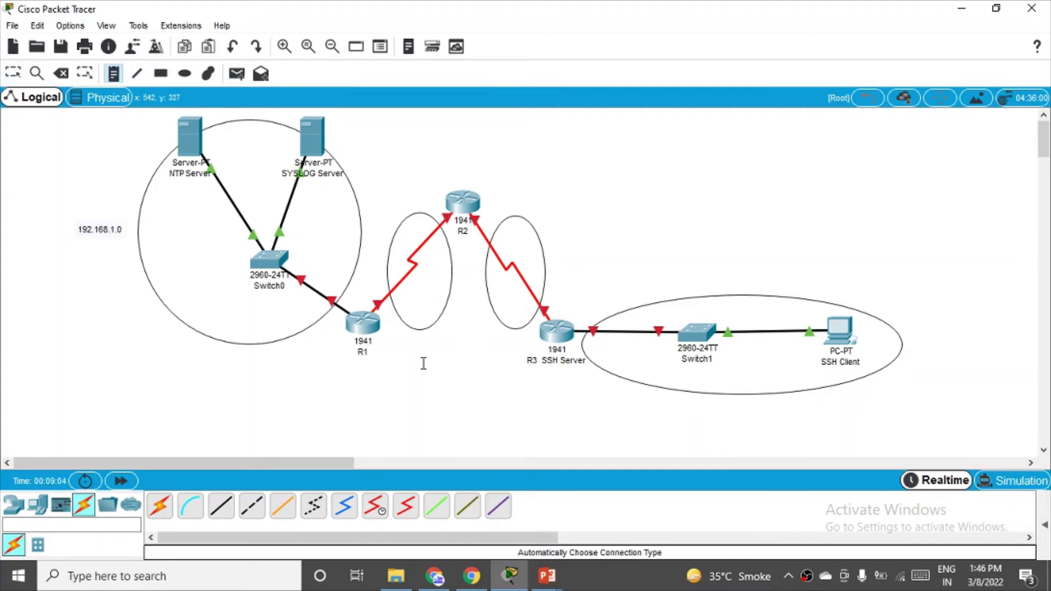
pyautogui.click(352, 380)
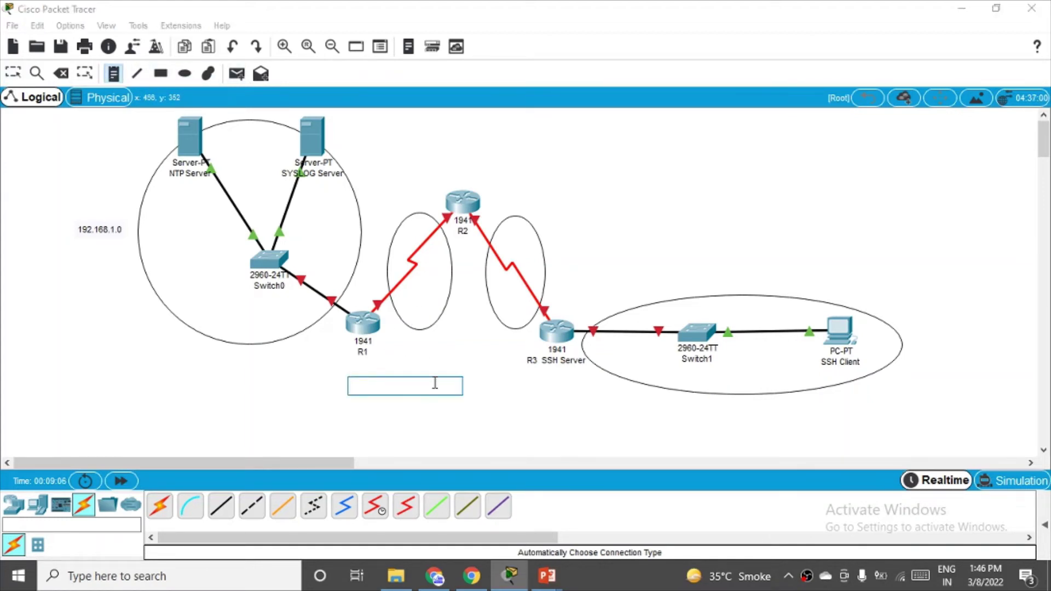
pyautogui.write('10.1.1')
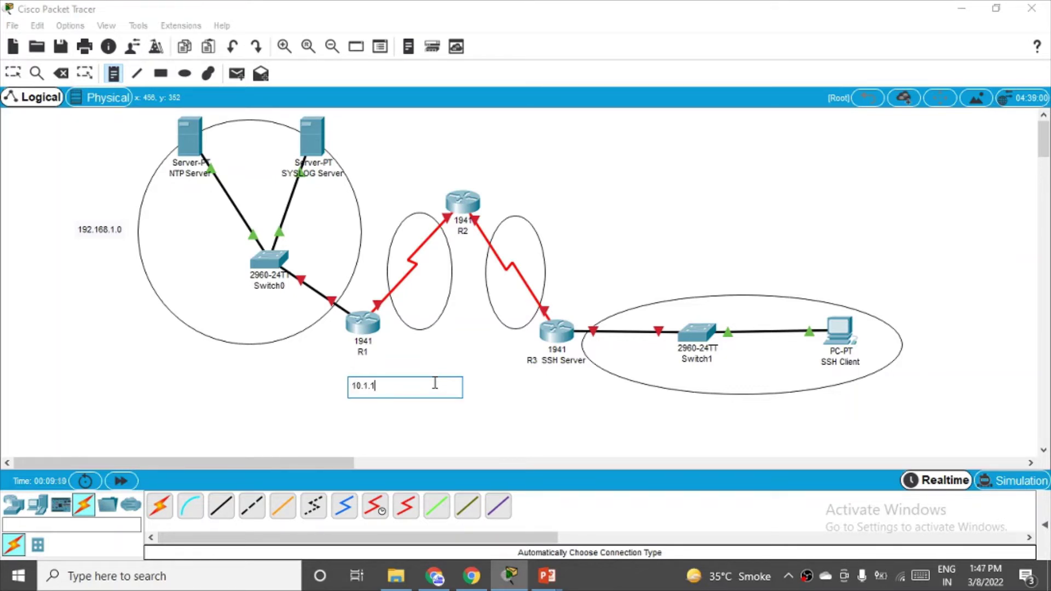
pyautogui.write('.0')
pyautogui.click(505, 394)
pyautogui.press('Escape')
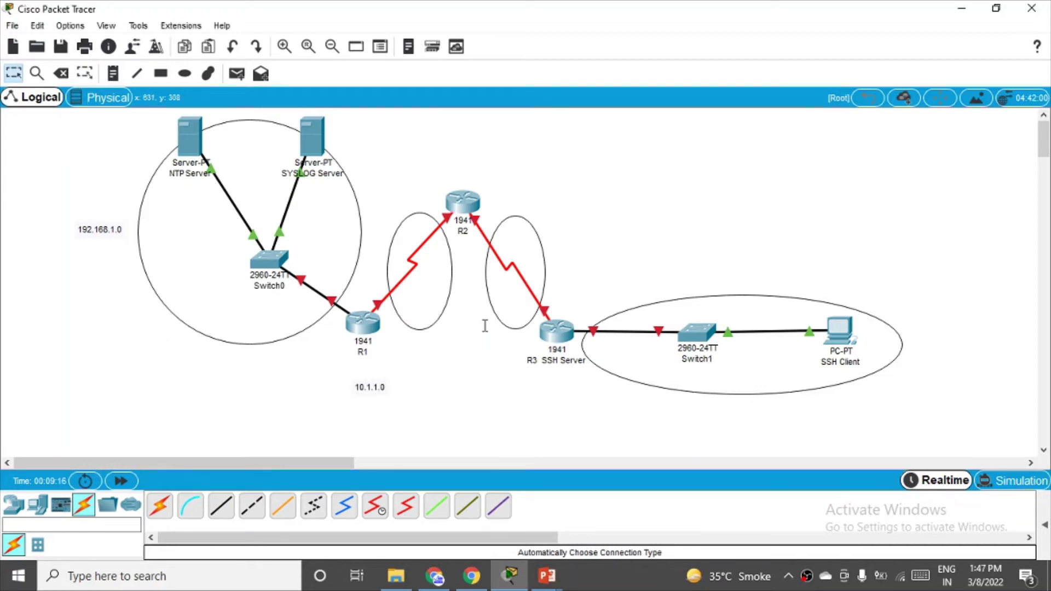
# Add the network address note 10.2.2.0 at the upper right of the ellipse around the R2–R3 serial link
pyautogui.click(113, 73)
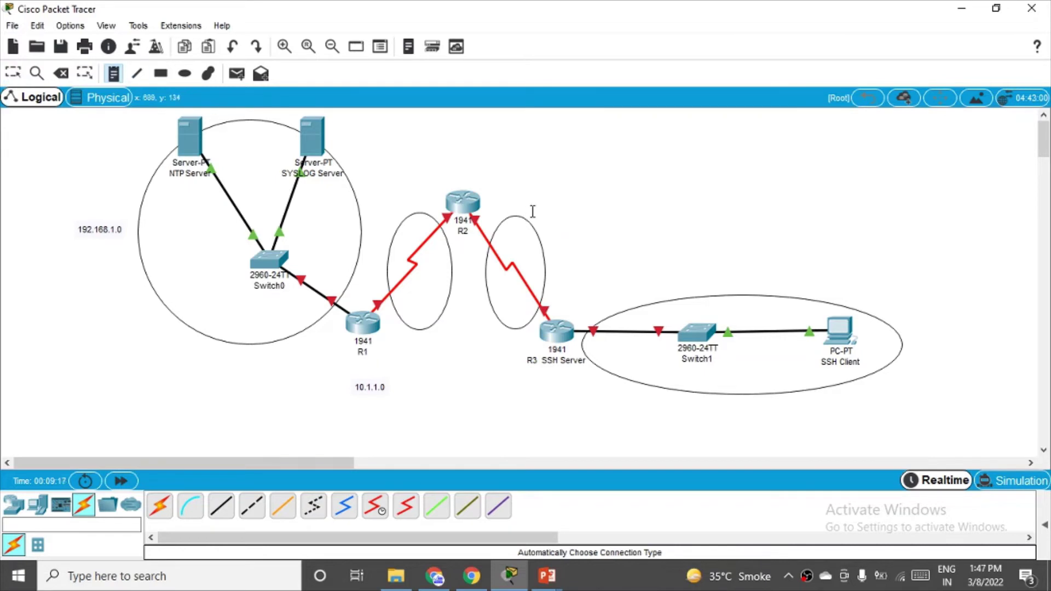
pyautogui.click(528, 216)
pyautogui.write('1')
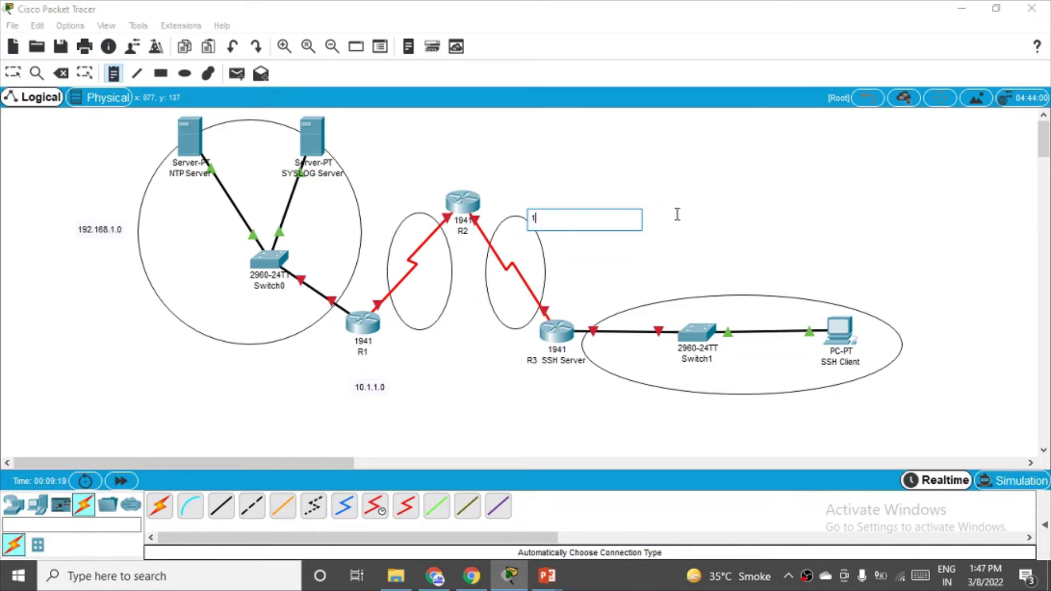
pyautogui.write('0.2.2.0')
pyautogui.click(783, 225)
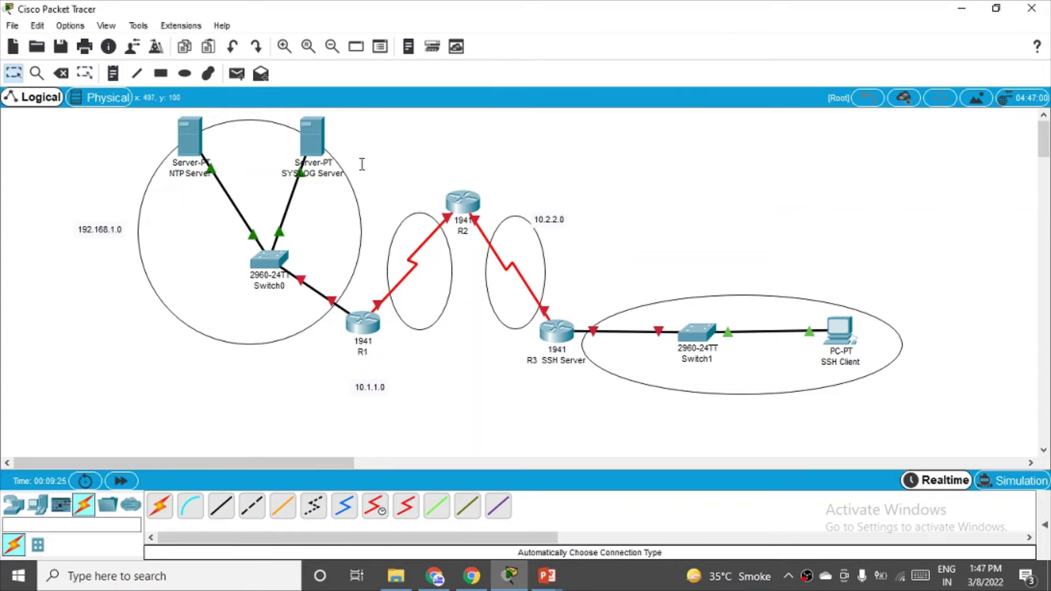
# Add the network address note 192.168.3.0 below the ellipse around Switch1 and the SSH Client
pyautogui.click(112, 74)
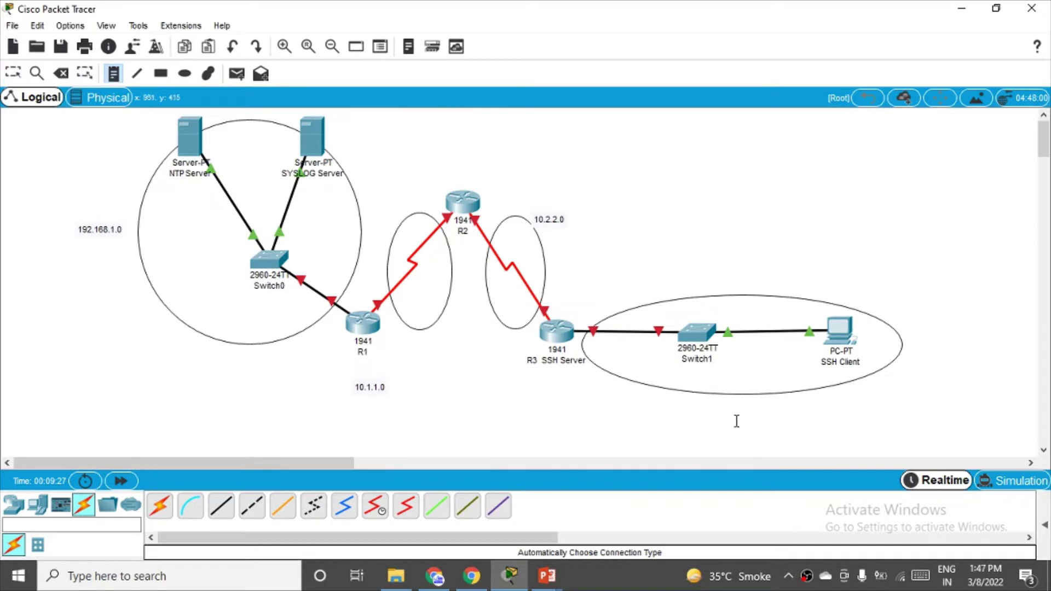
pyautogui.click(722, 410)
pyautogui.write('192')
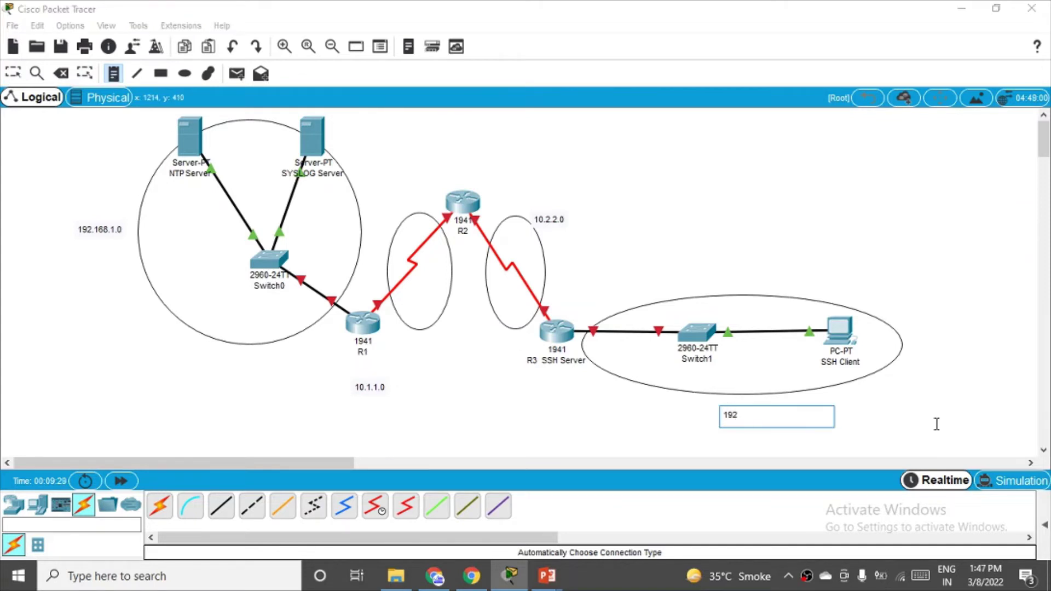
pyautogui.write('.168.3.0')
pyautogui.click(971, 312)
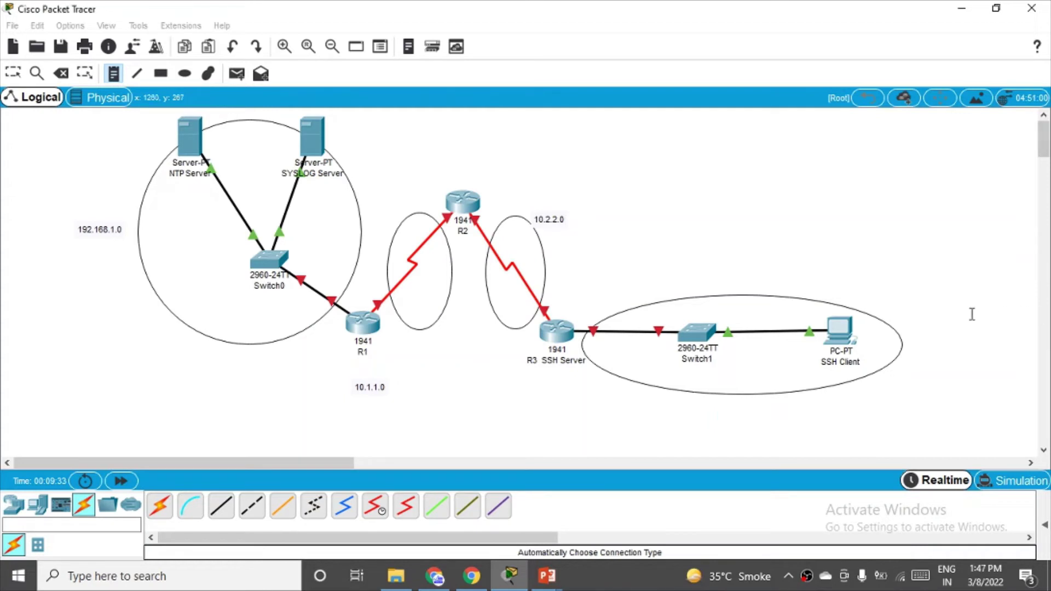
pyautogui.press('Escape')
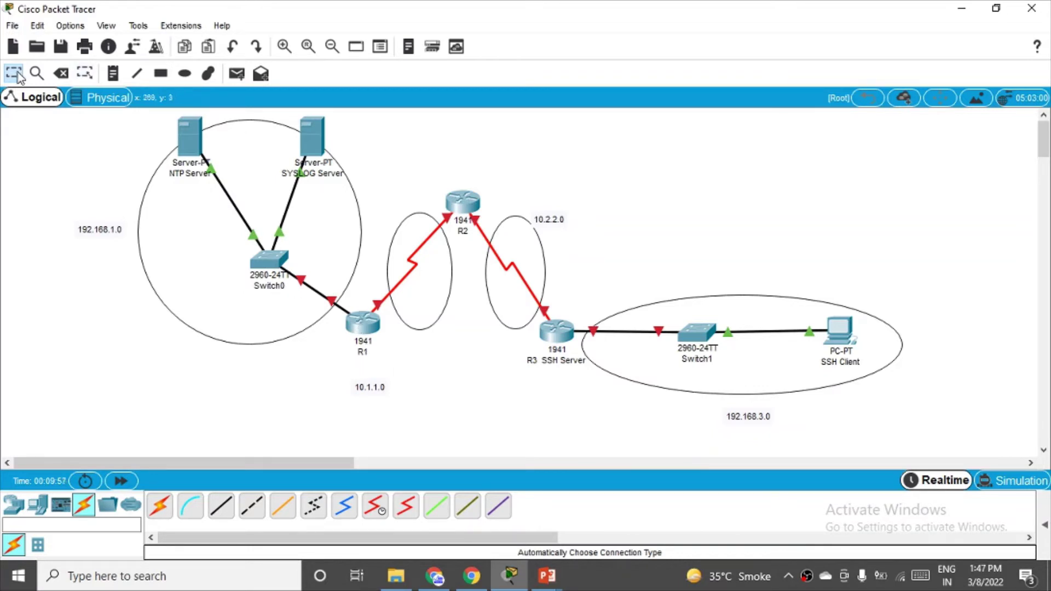
pyautogui.click(361, 326)
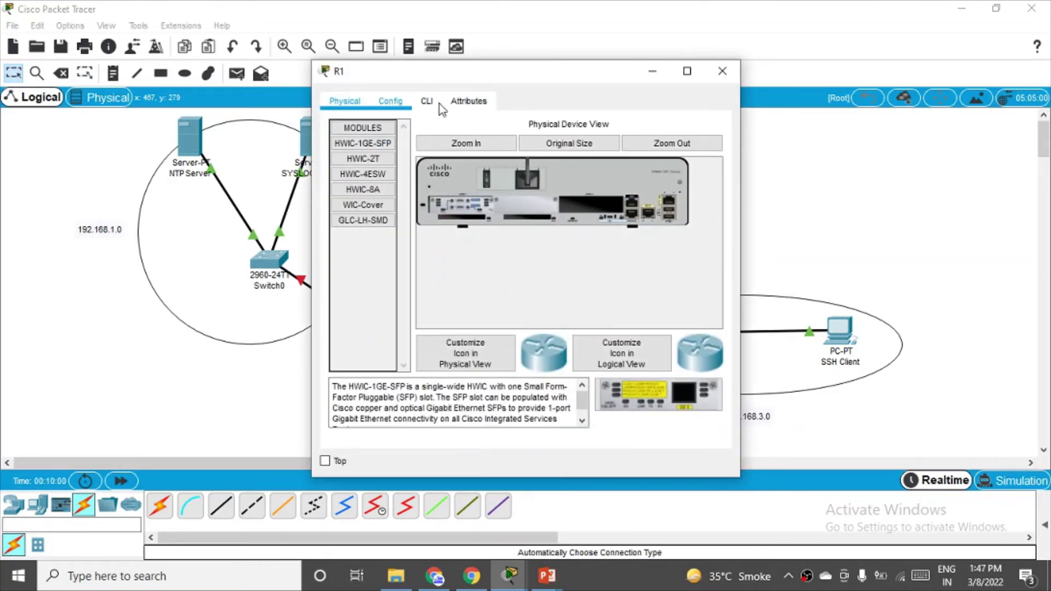
pyautogui.click(390, 104)
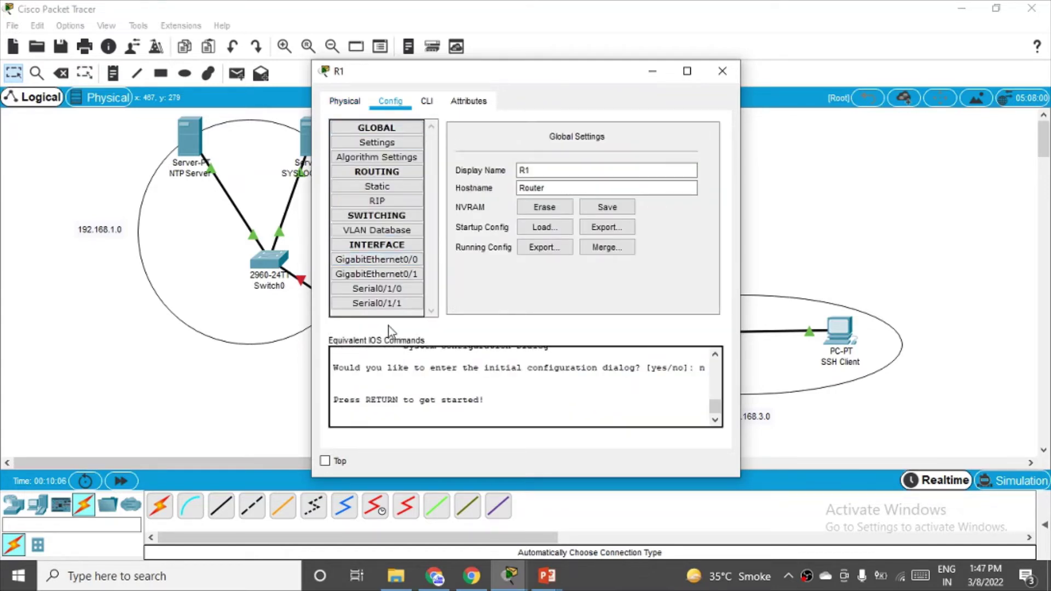
pyautogui.moveTo(506, 86); pyautogui.dragTo(628, 85)
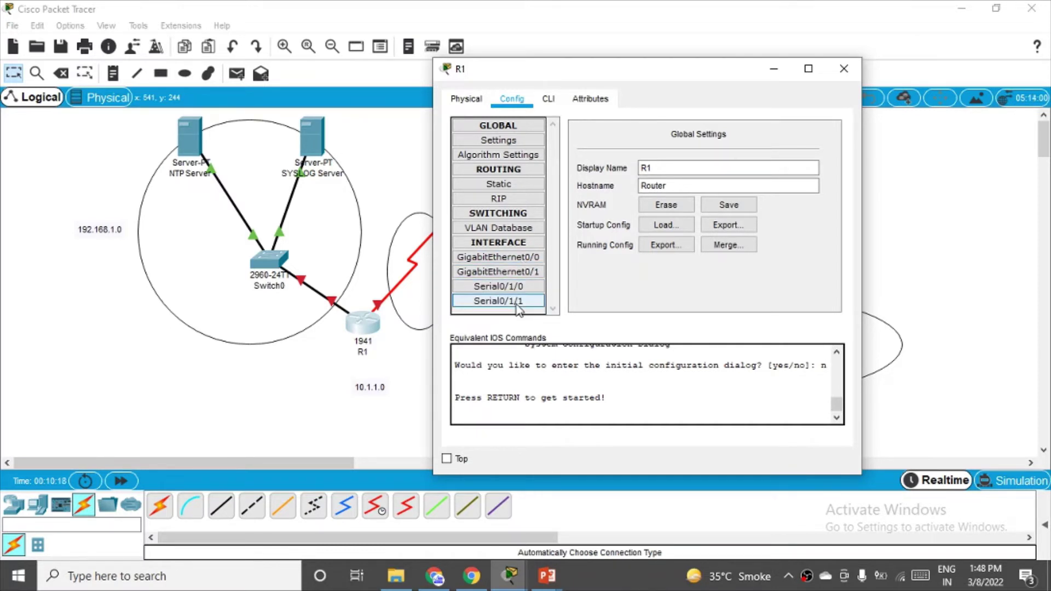
pyautogui.click(845, 68)
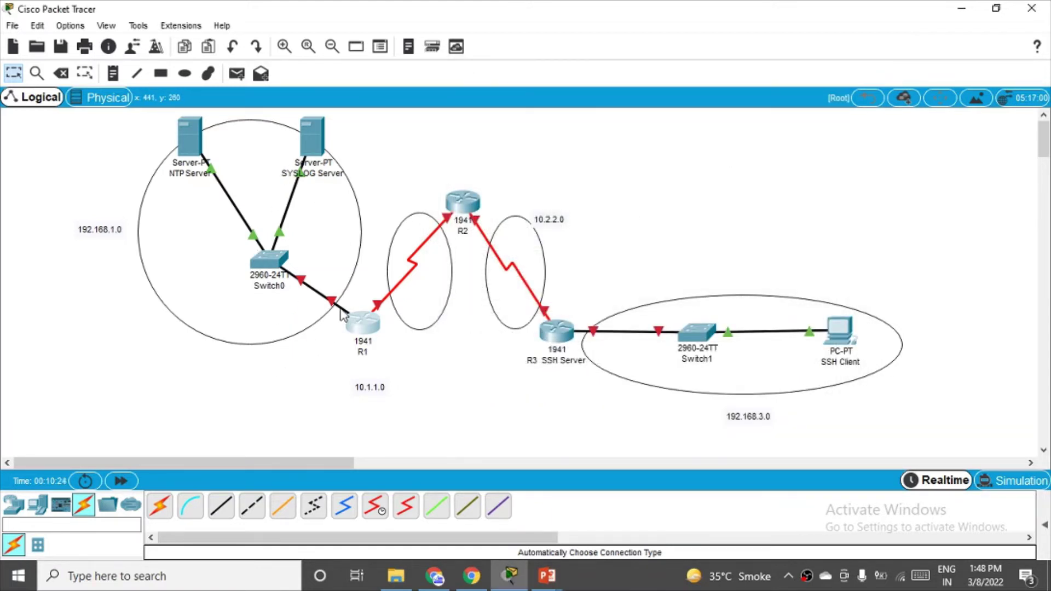
# Configure R1's GigabitEthernet0/0 with IP address 192.168.1.1 and subnet mask 255.255.255.0, and turn the port on
pyautogui.moveTo(343, 317)
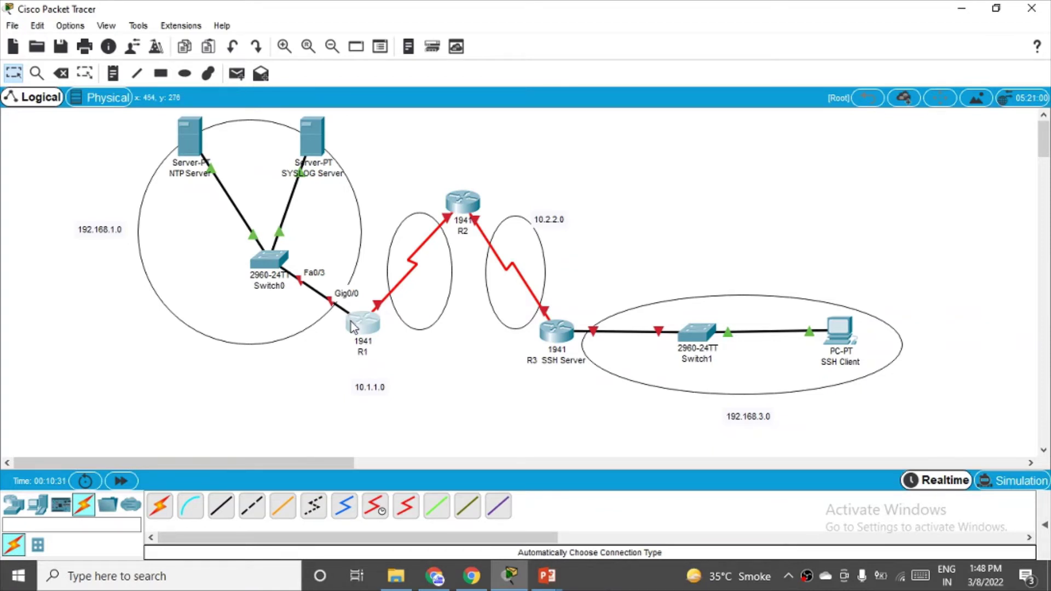
pyautogui.click(350, 321)
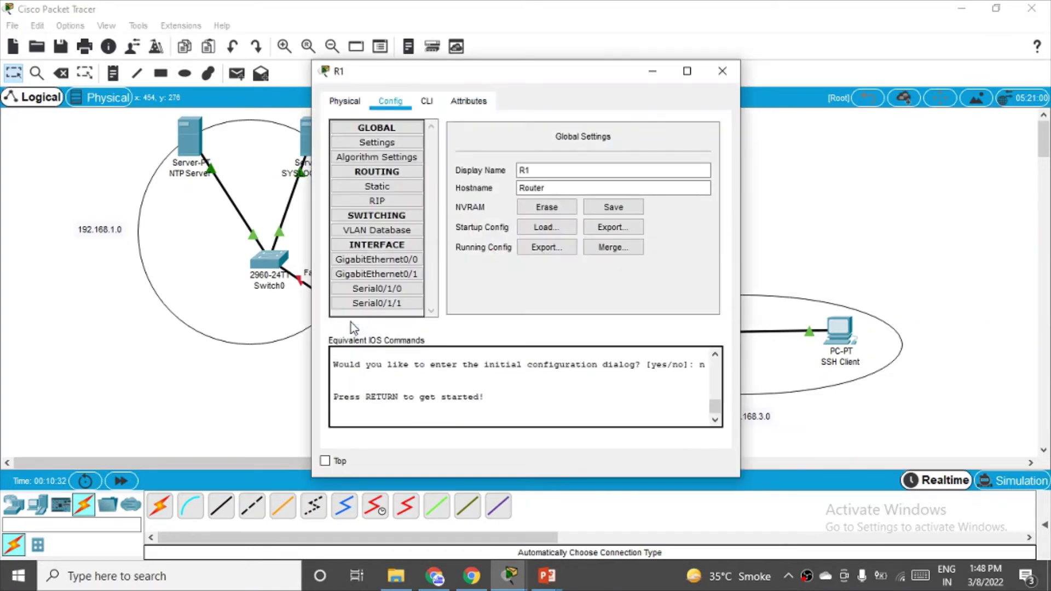
pyautogui.click(384, 267)
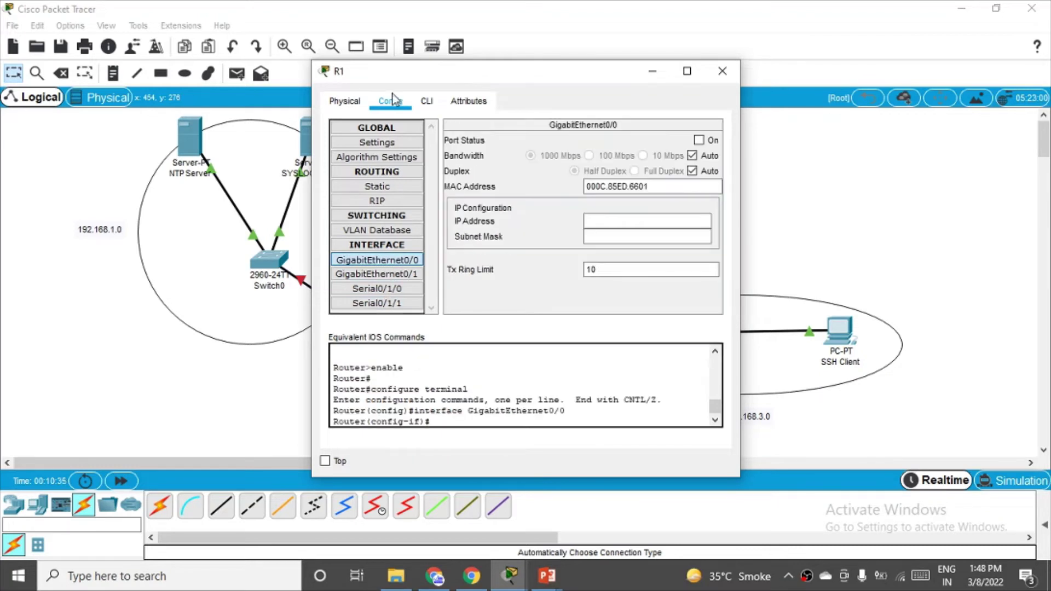
pyautogui.click(599, 220)
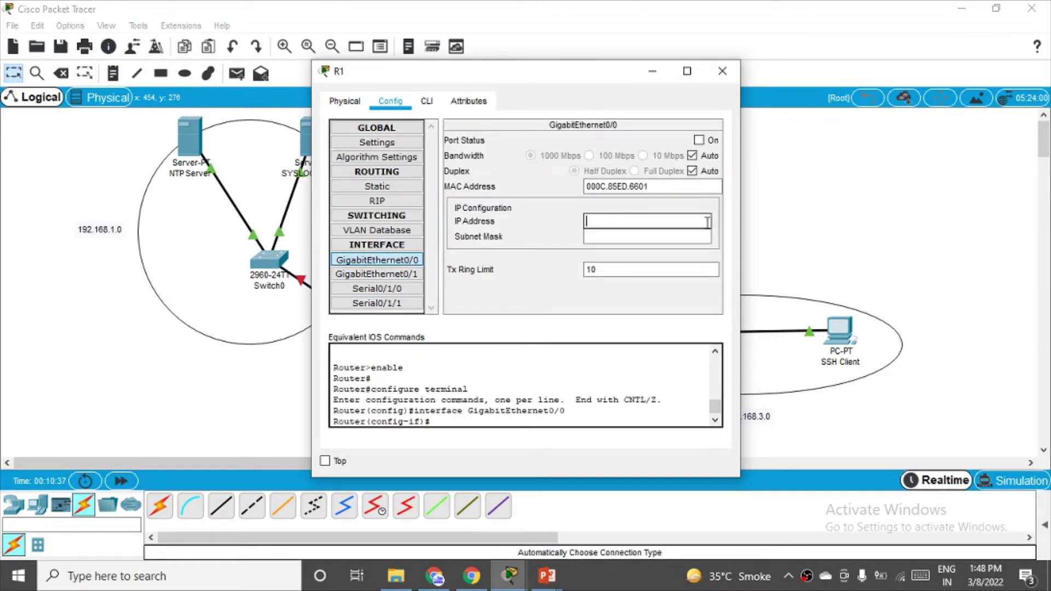
pyautogui.write('192.168.1')
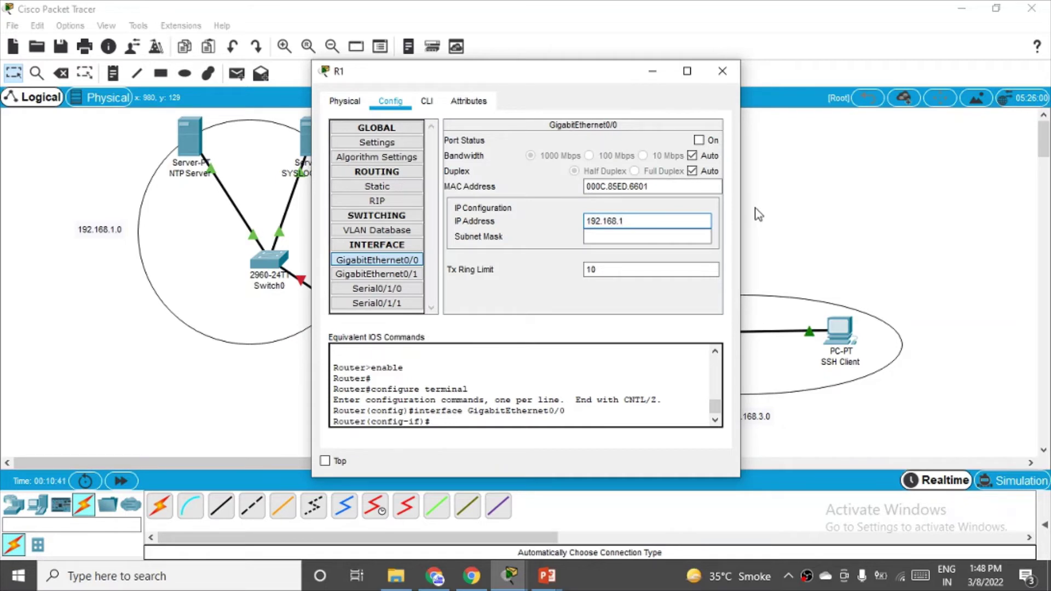
pyautogui.write('.1')
pyautogui.click(604, 239)
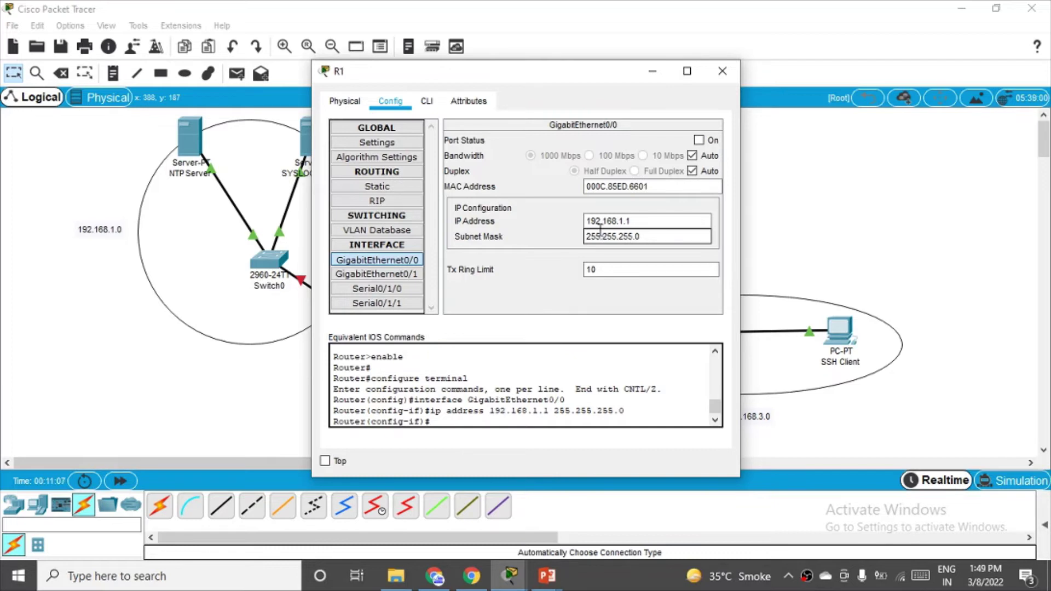
pyautogui.click(699, 141)
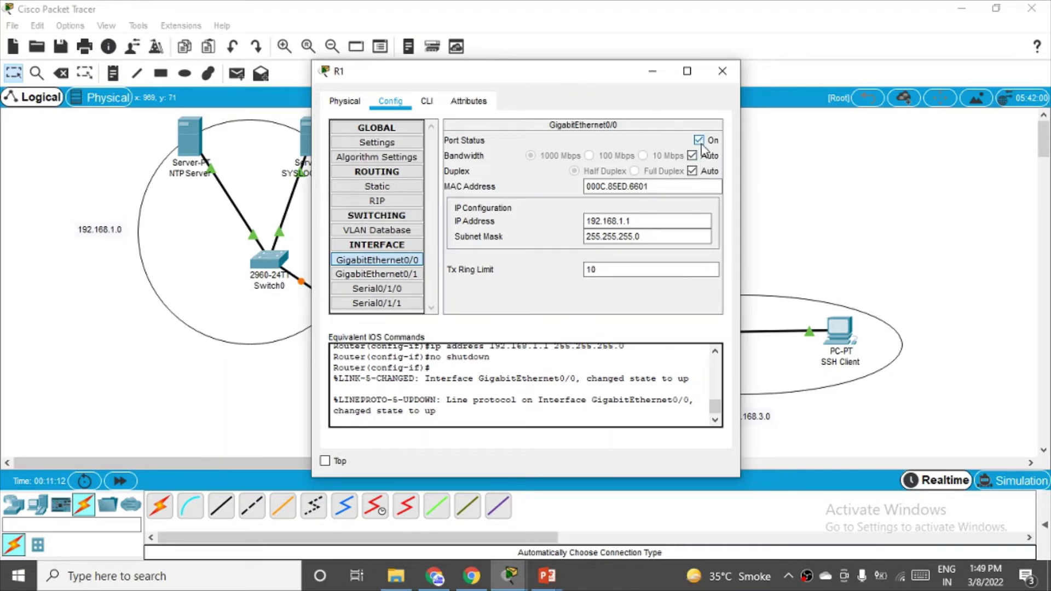
pyautogui.click(721, 73)
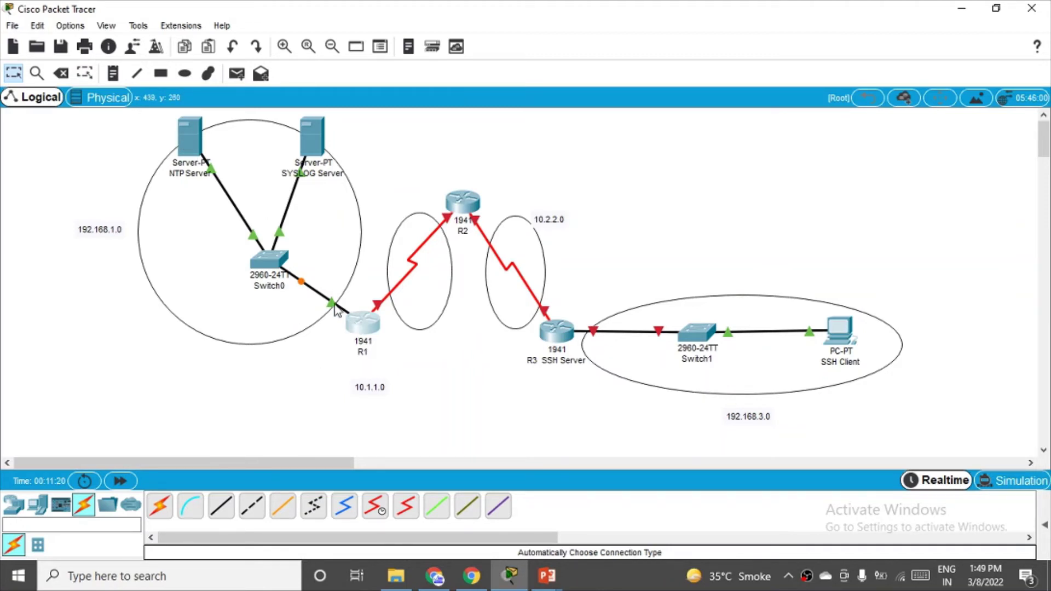
# Assign the NTP Server the static IP address 192.168.1.2 with subnet mask 255.255.255.0
pyautogui.click(187, 147)
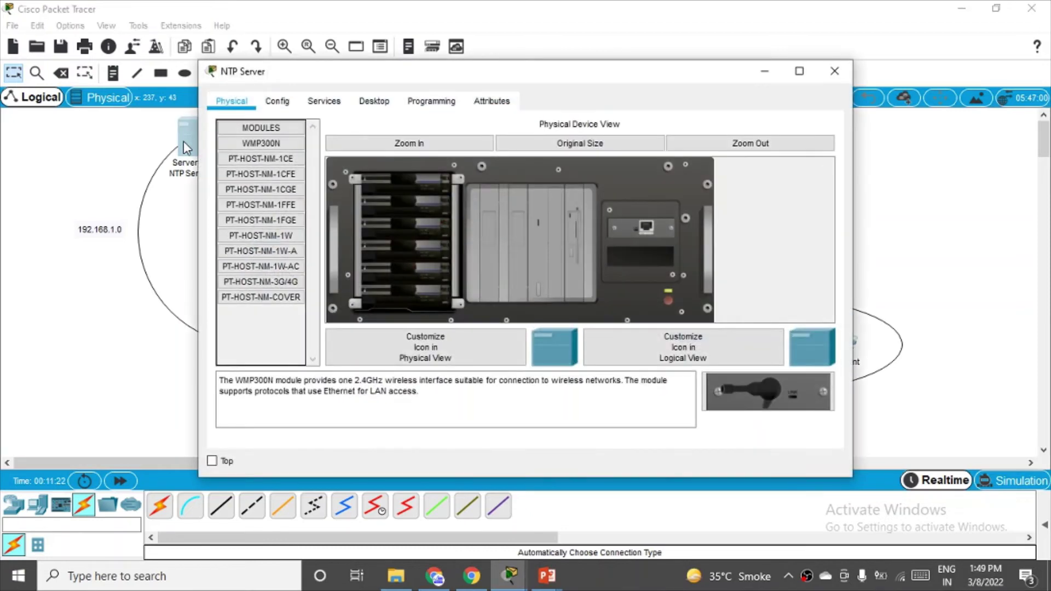
pyautogui.click(375, 103)
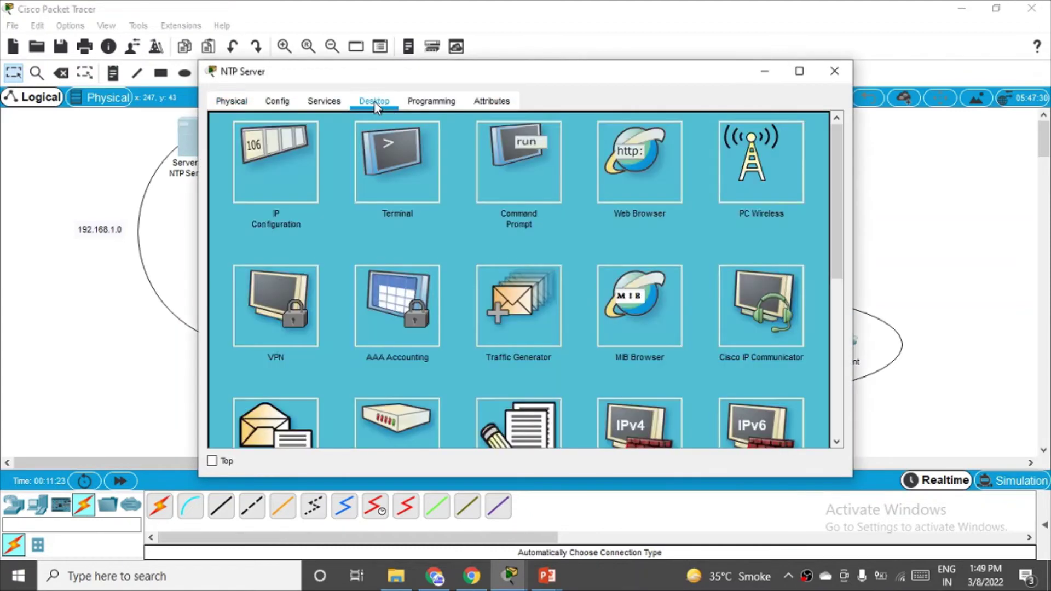
pyautogui.click(267, 154)
pyautogui.click(446, 144)
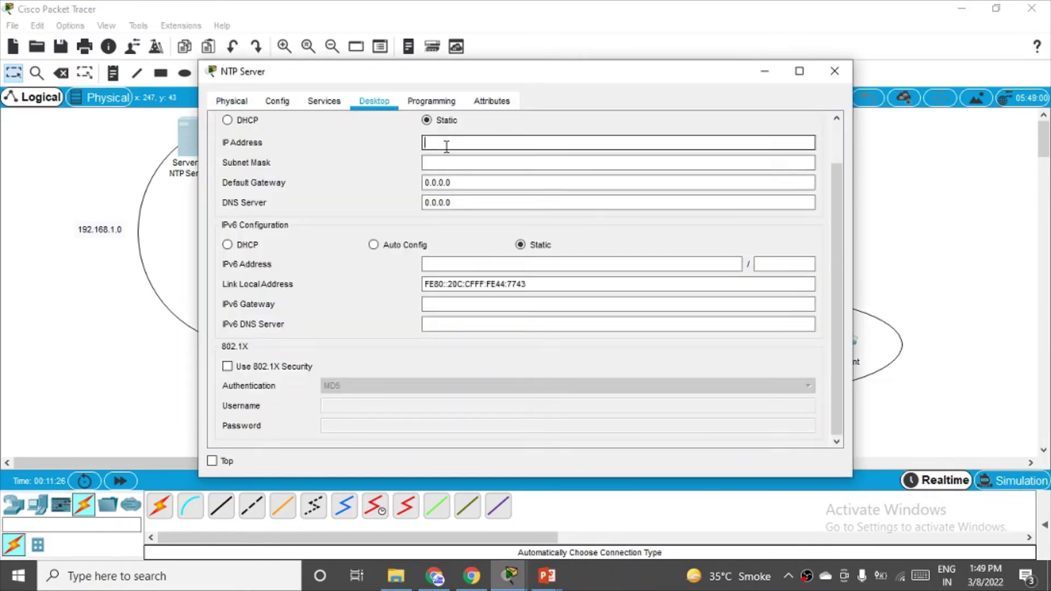
pyautogui.write('192.168.1.2')
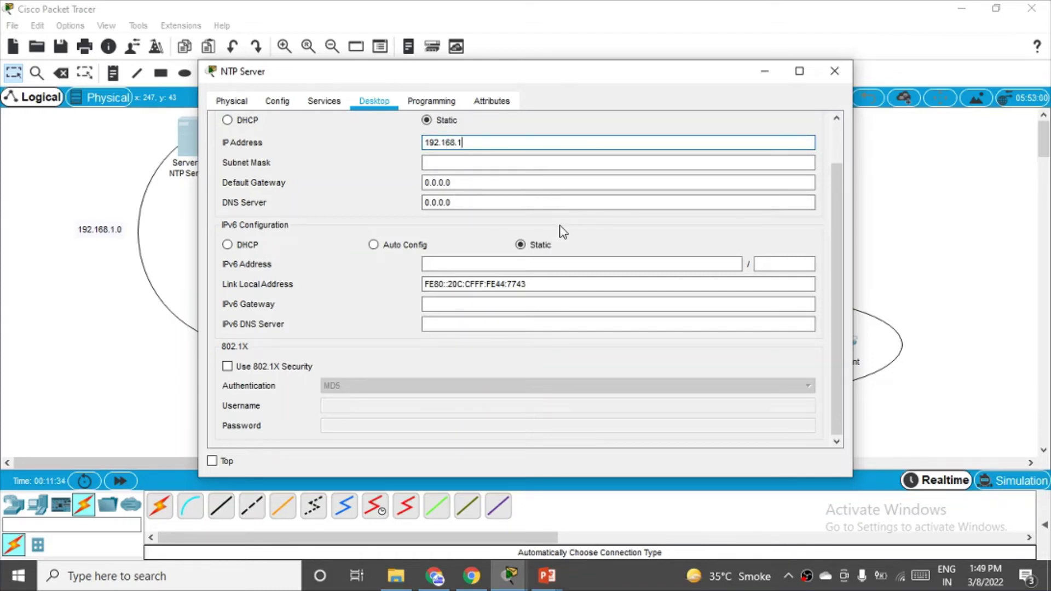
pyautogui.click(482, 163)
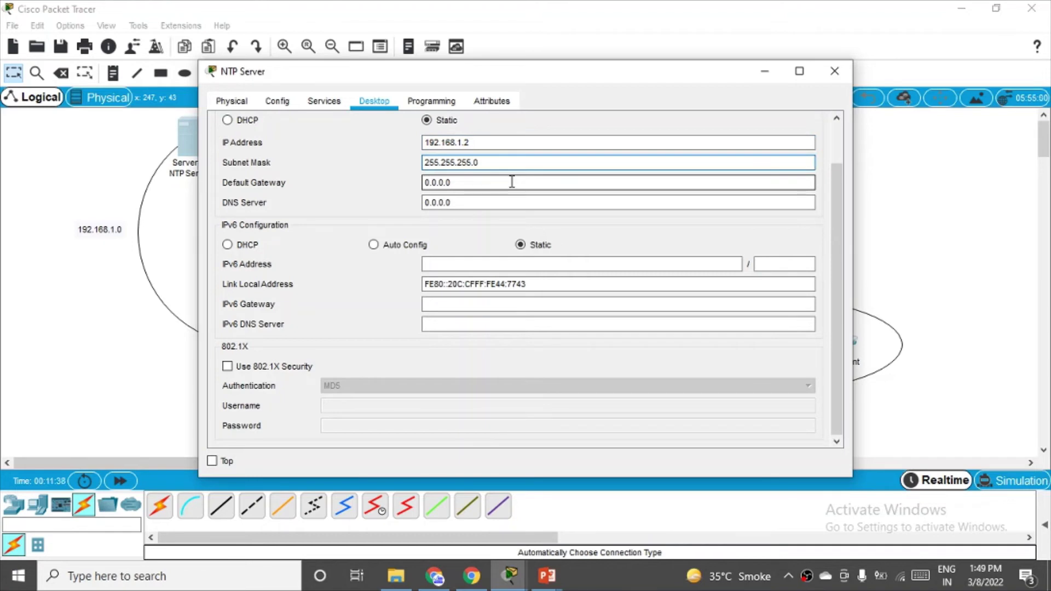
# Set the NTP Server's default gateway to 192.168.1.1 and close its configuration window
pyautogui.moveTo(454, 182); pyautogui.dragTo(412, 186)
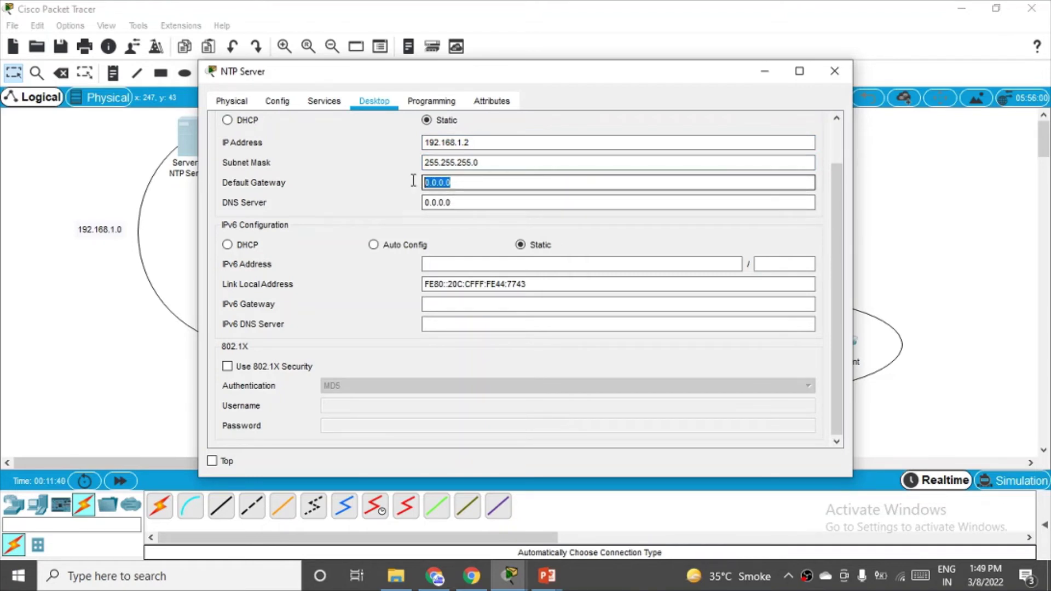
pyautogui.press('BackSpace')
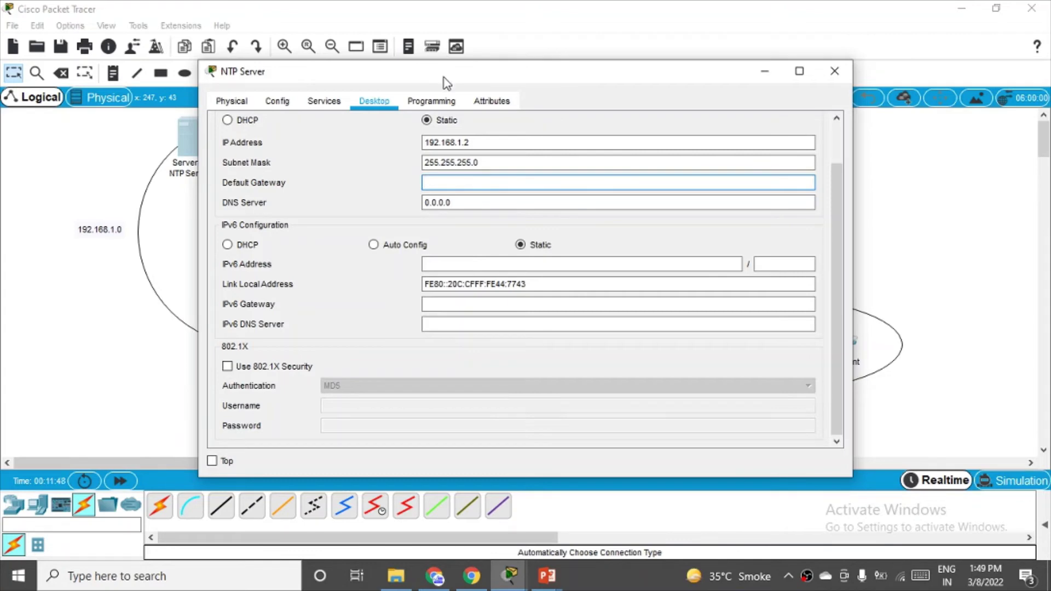
pyautogui.moveTo(447, 82); pyautogui.dragTo(680, 100)
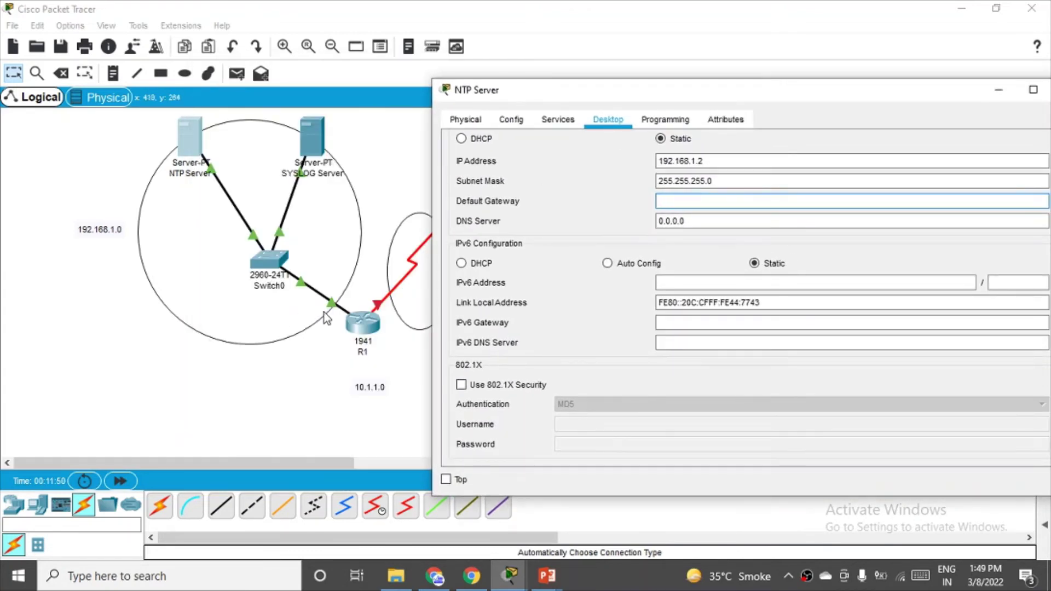
pyautogui.moveTo(773, 92); pyautogui.dragTo(633, 92)
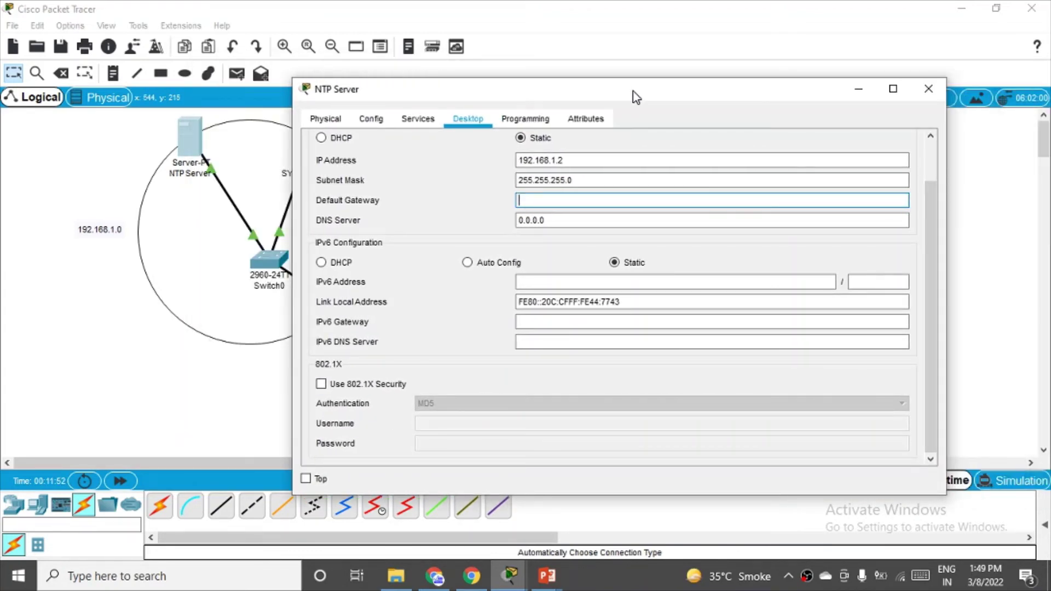
pyautogui.click(553, 201)
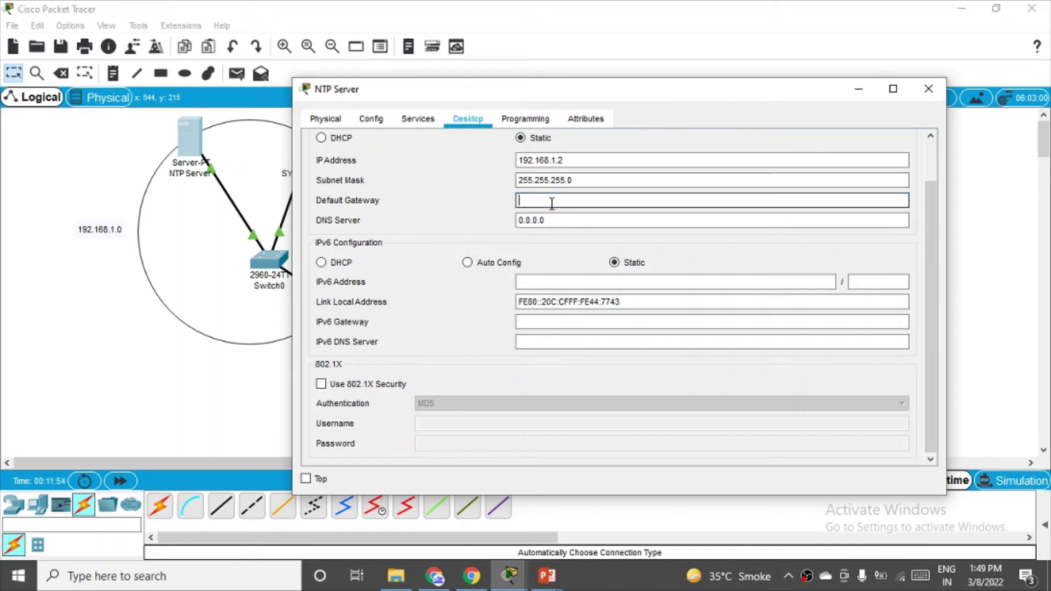
pyautogui.write('192.168.1.1')
pyautogui.press('Tab')
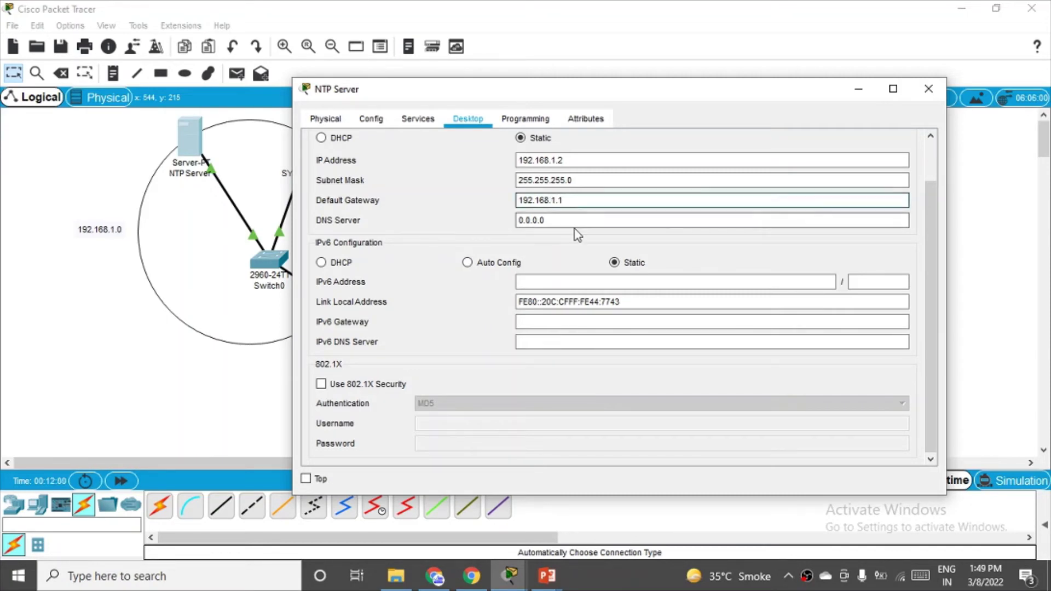
pyautogui.click(928, 89)
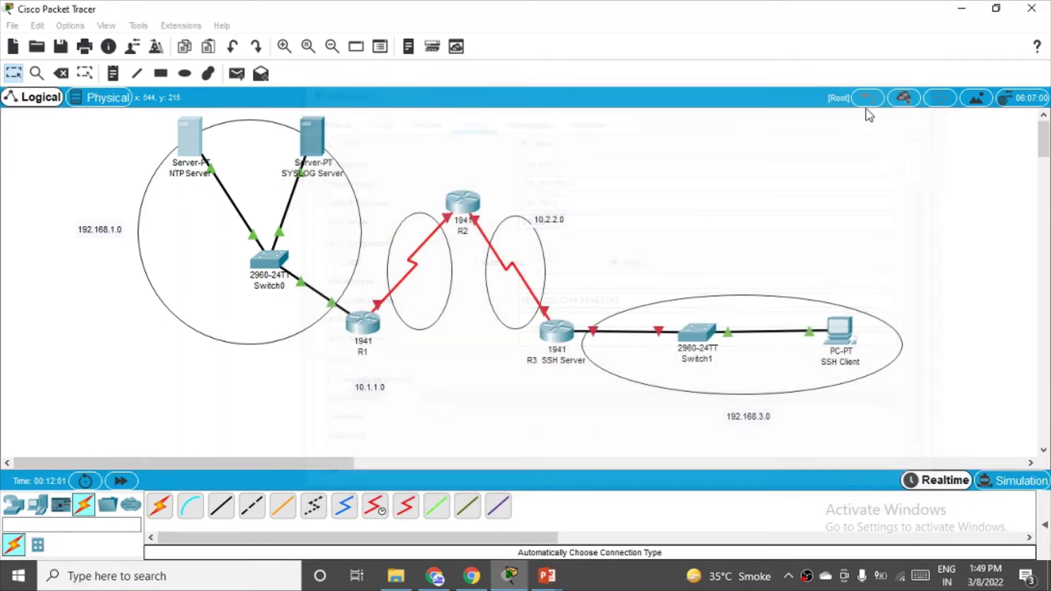
# Assign the SYSLOG Server the static IP address 192.168.1.3 with subnet mask 255.255.255.0
pyautogui.click(313, 141)
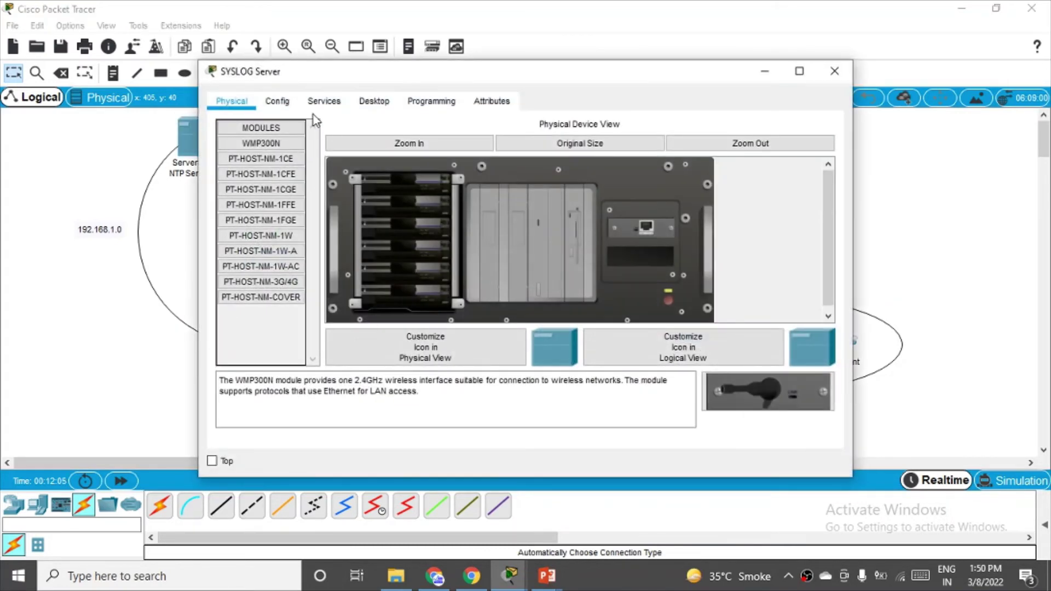
pyautogui.click(375, 104)
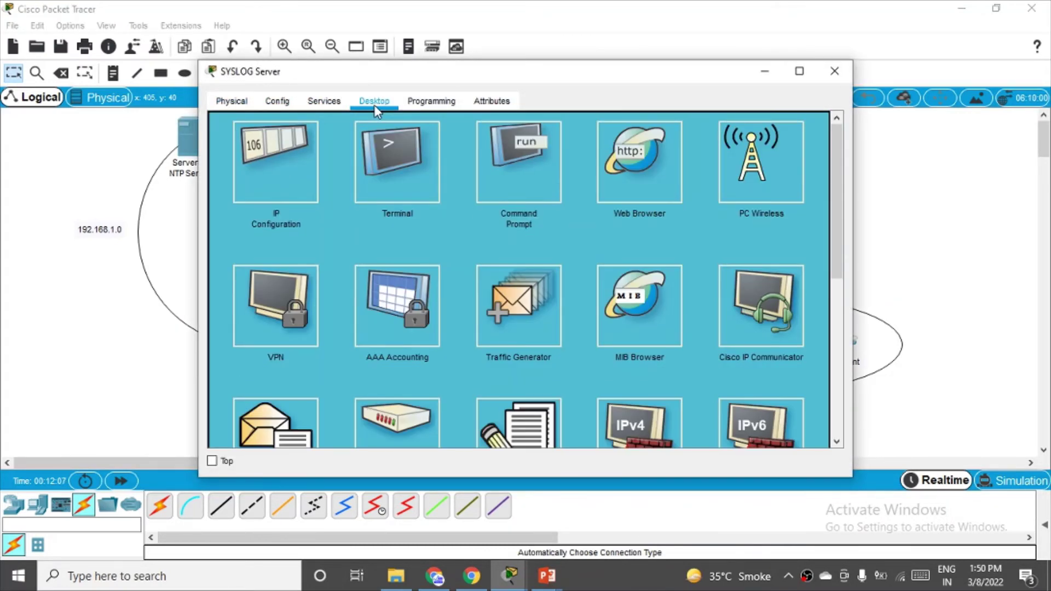
pyautogui.click(283, 165)
pyautogui.click(463, 144)
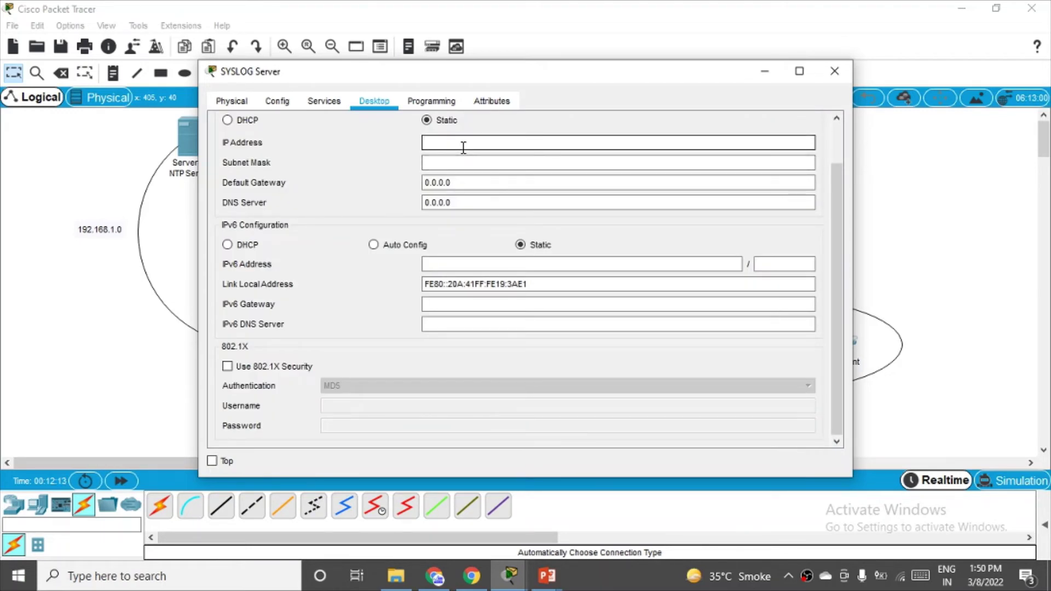
pyautogui.write('192.168.1.3')
pyautogui.click(460, 162)
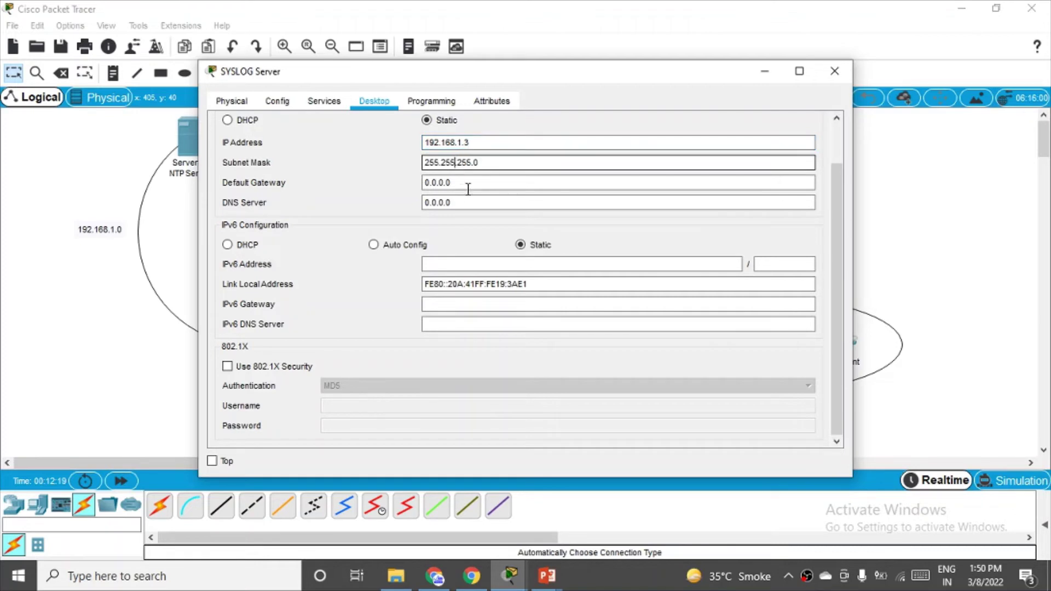
# Set the SYSLOG Server's default gateway to 192.168.1.1 and close its configuration window
pyautogui.moveTo(462, 185); pyautogui.dragTo(423, 185)
pyautogui.press('BackSpace')
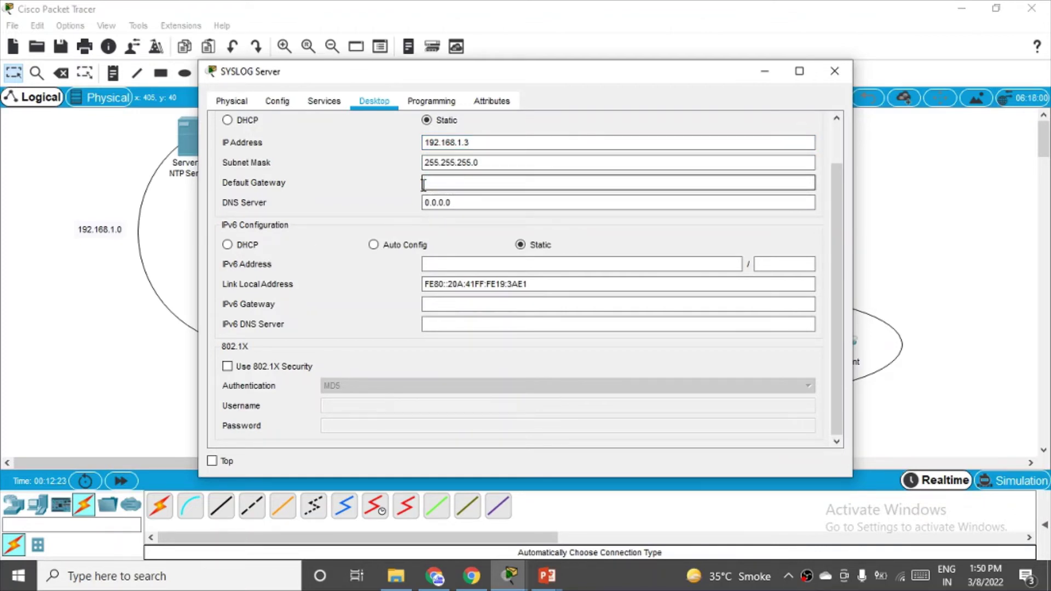
pyautogui.write('192.168.1.1')
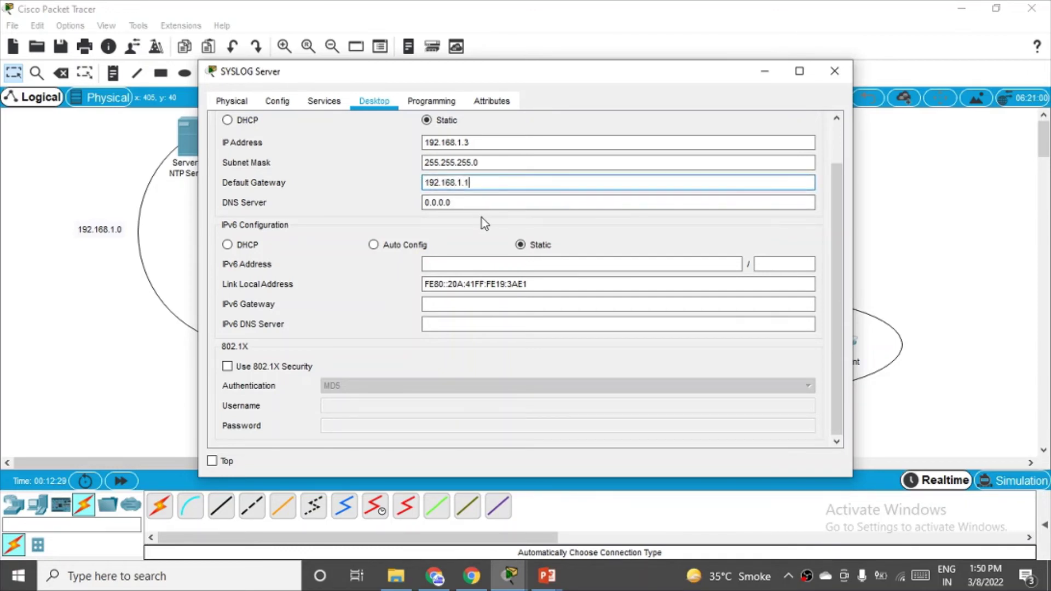
pyautogui.click(832, 73)
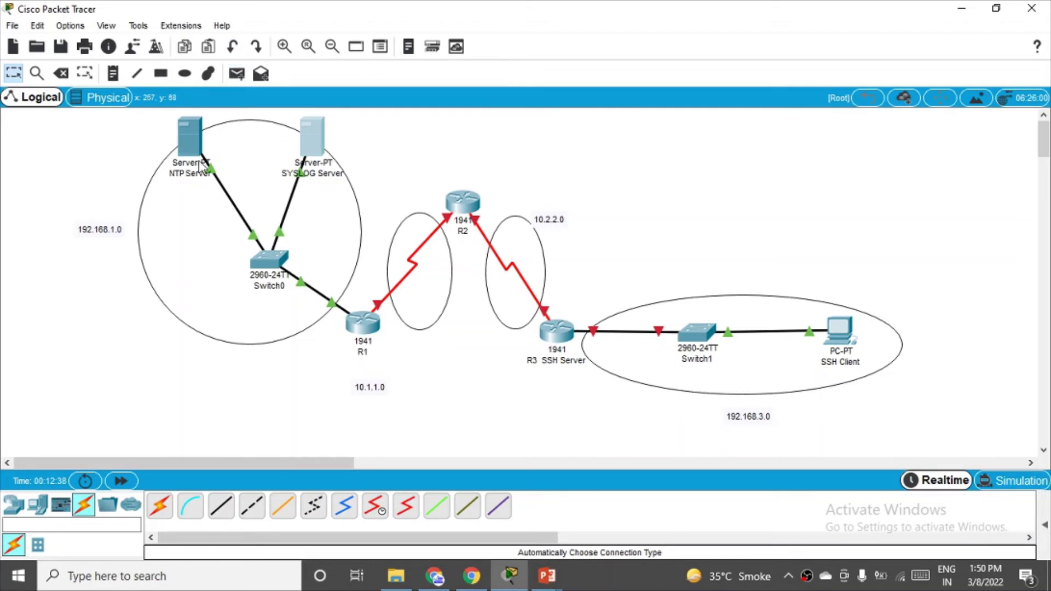
# Test the NTP Server's connectivity to its gateway by running ping 192.168.1.1 from its command prompt
pyautogui.moveTo(190, 149)
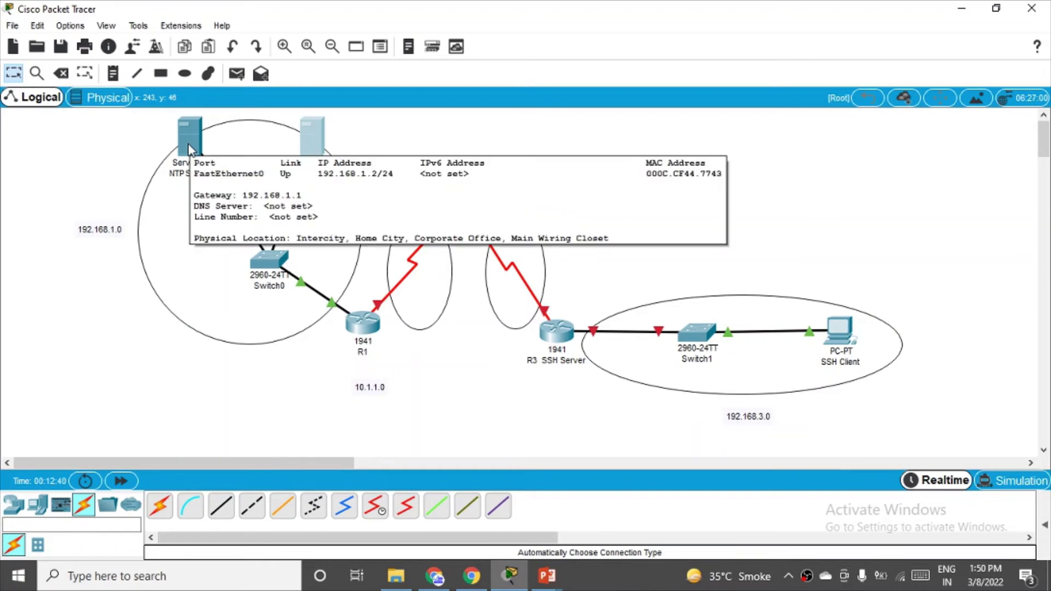
pyautogui.click(190, 149)
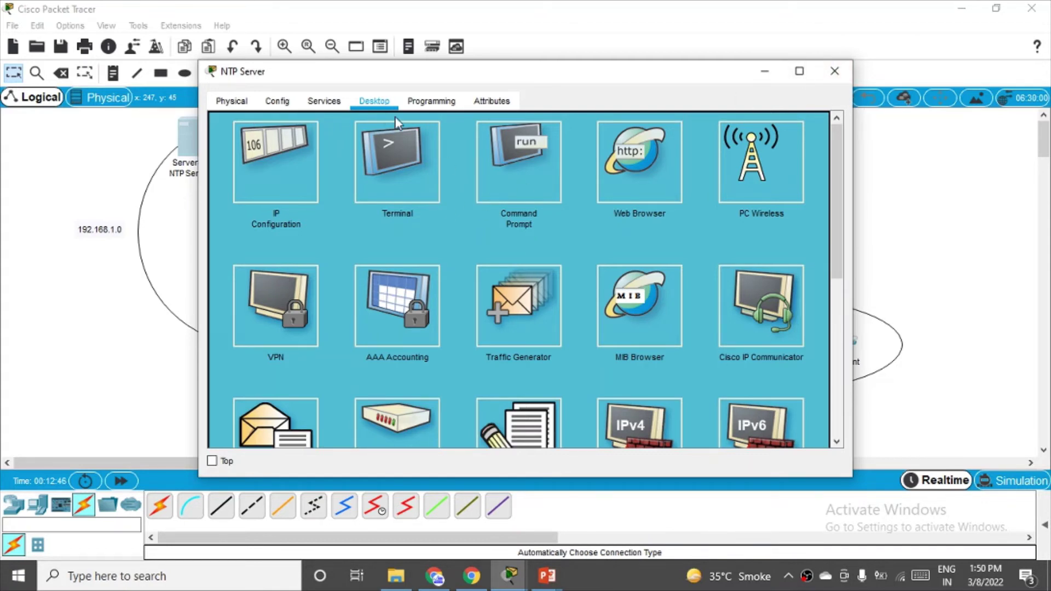
pyautogui.click(530, 165)
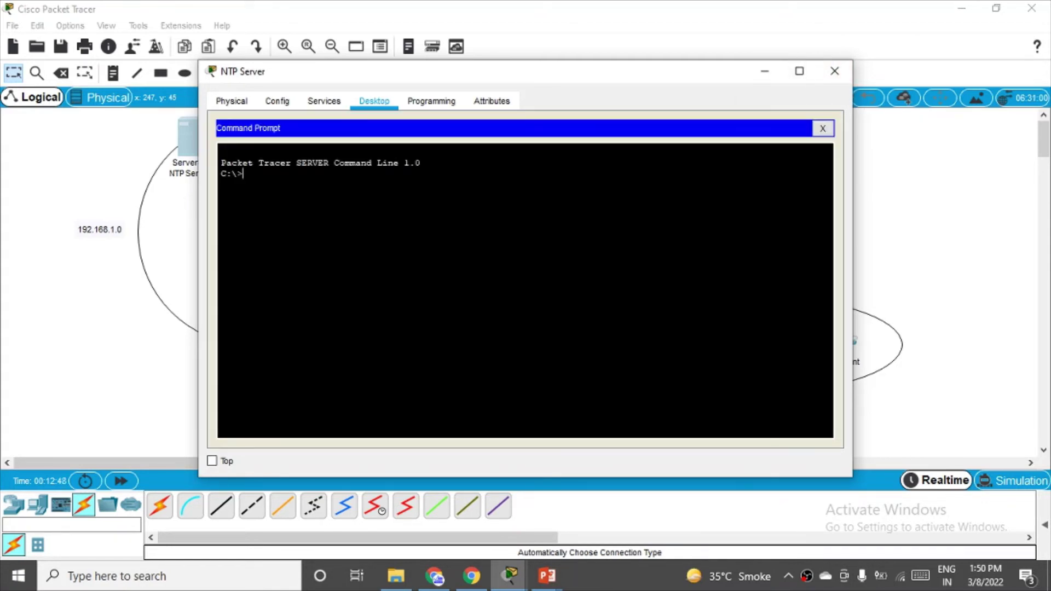
pyautogui.write('ping 192.168.1.1')
pyautogui.press('Return')
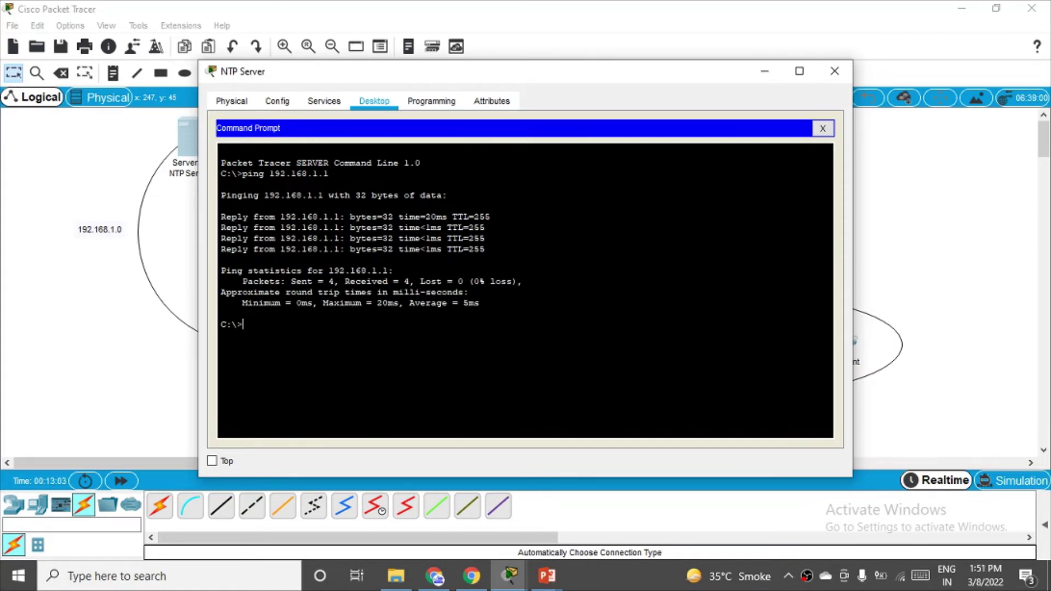
pyautogui.click(834, 71)
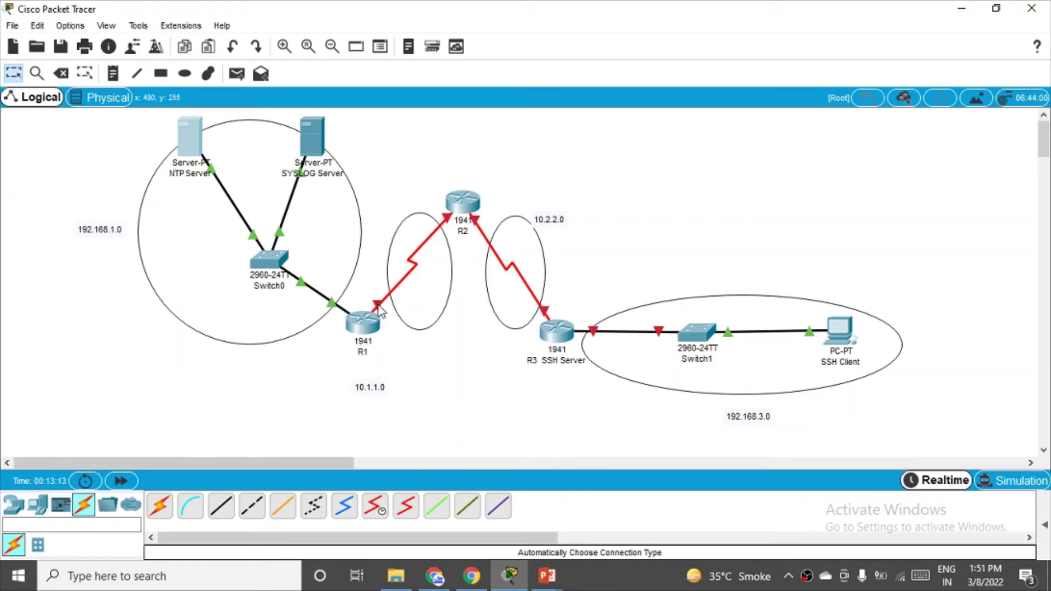
# Assign the IP address 10.1.1.1 to router R1's Serial0/1/0 interface
pyautogui.moveTo(380, 310)
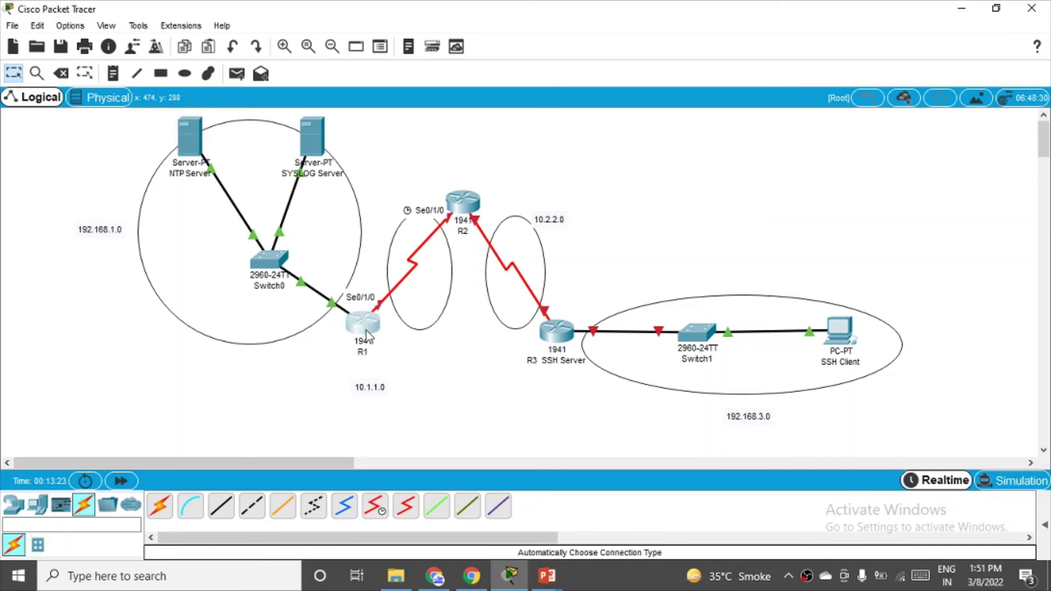
pyautogui.click(369, 330)
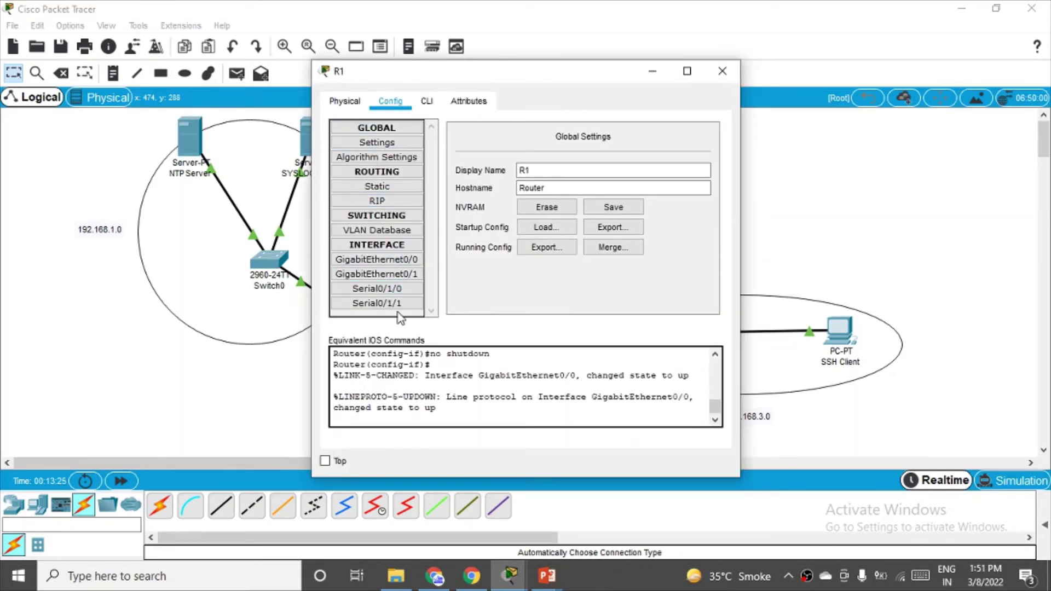
pyautogui.click(395, 294)
pyautogui.click(639, 207)
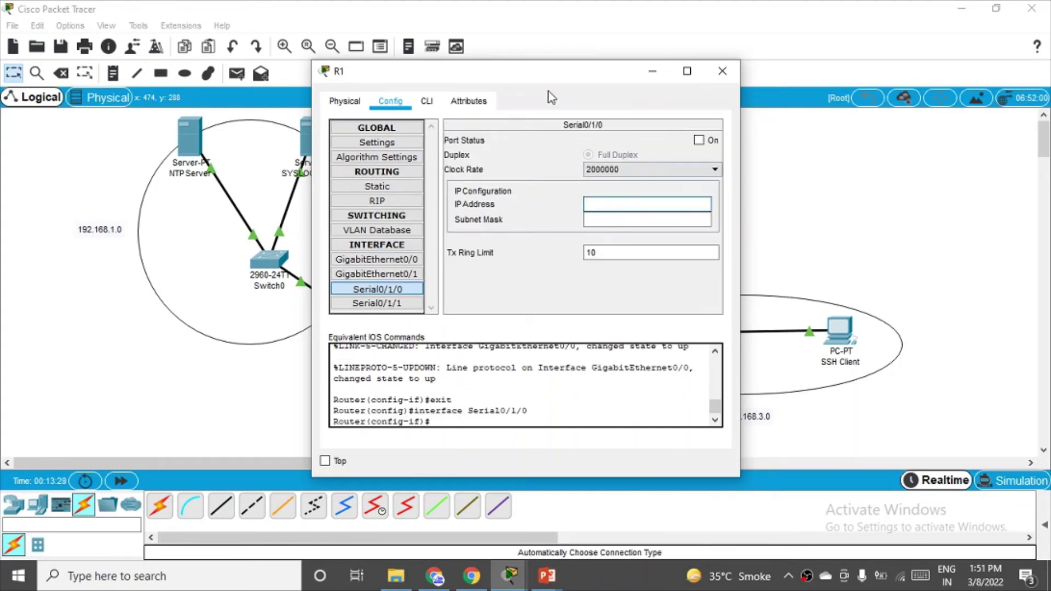
pyautogui.moveTo(543, 74); pyautogui.dragTo(715, 74)
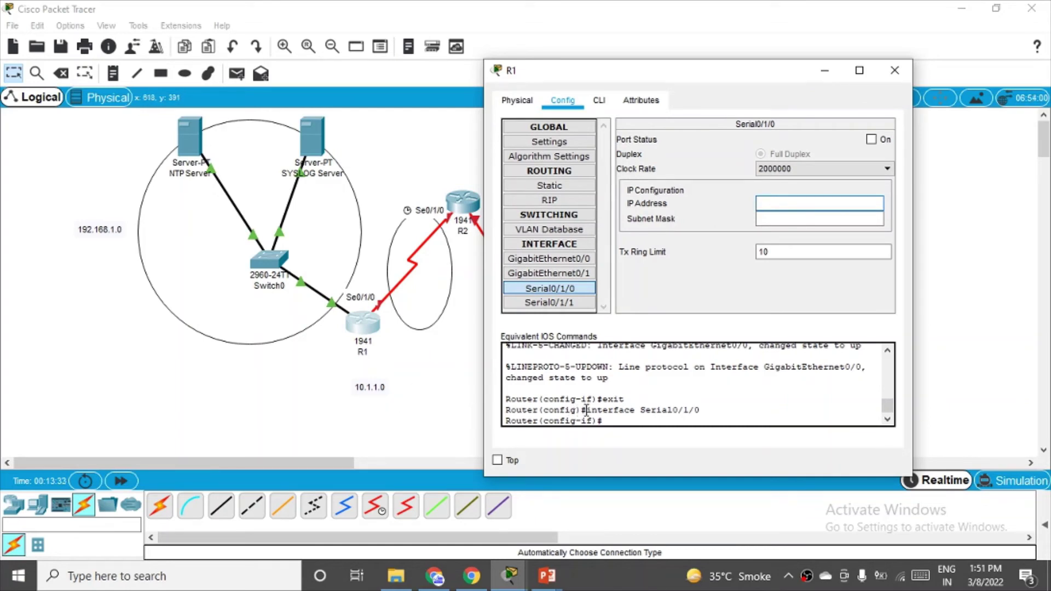
pyautogui.click(800, 211)
pyautogui.write('1')
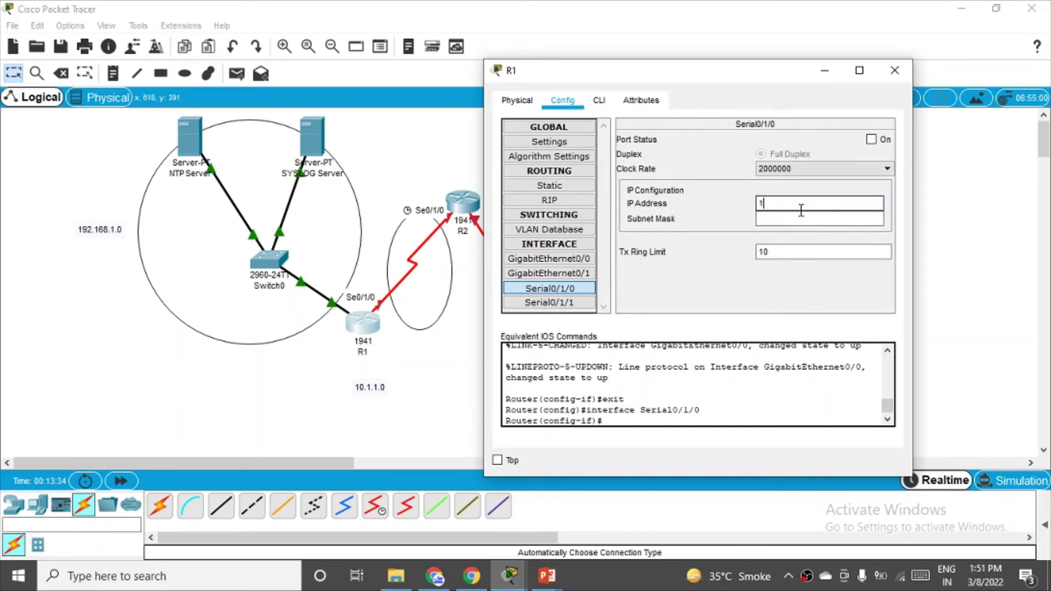
pyautogui.write('0.1.1')
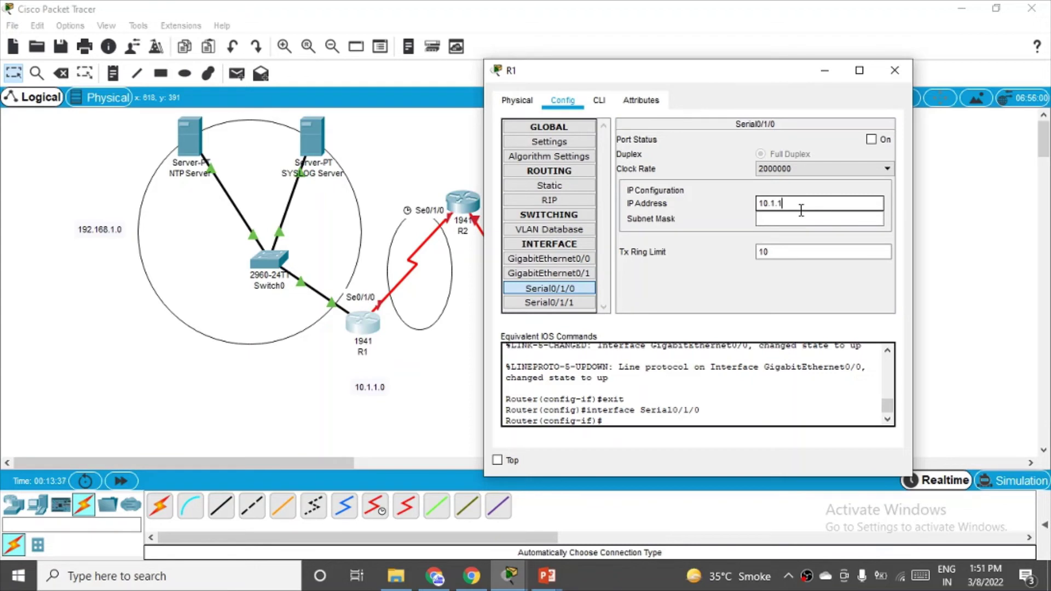
pyautogui.write('.1')
# Set the subnet mask of R1's Serial0/1/0 to 255.255.255.0, turn the port on and close R1's window
pyautogui.click(795, 218)
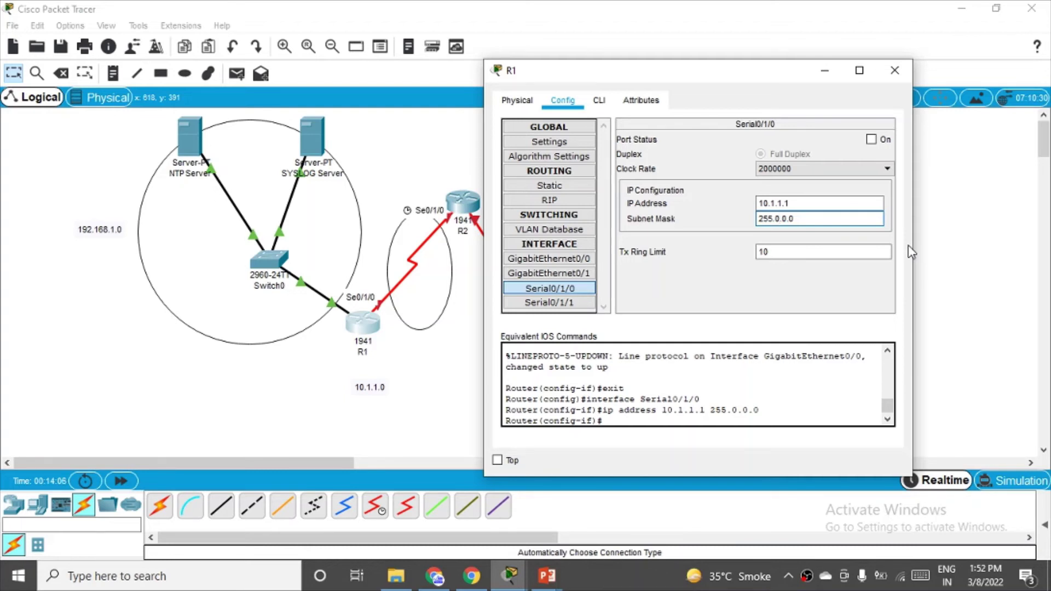
pyautogui.press('BackSpace')
pyautogui.write('255')
pyautogui.press('BackSpace')
pyautogui.write('255.')
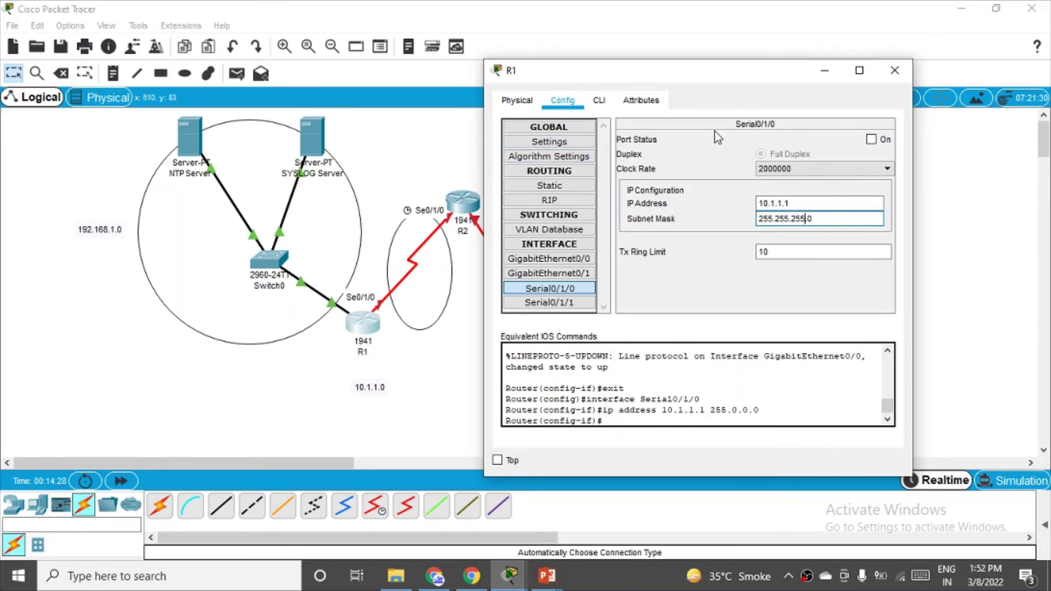
pyautogui.click(871, 140)
pyautogui.click(895, 69)
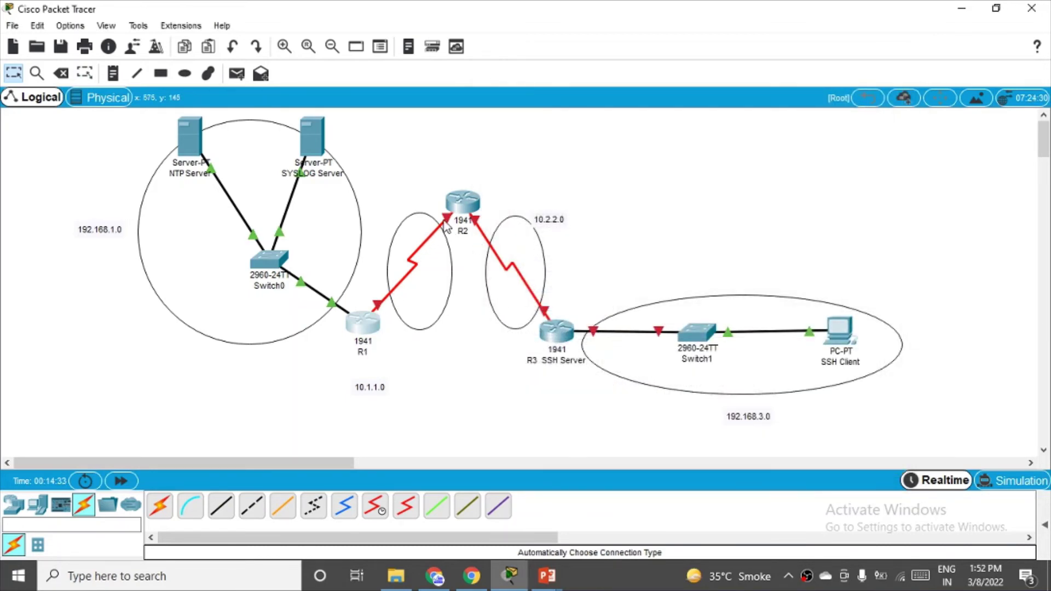
# Assign the IP address 10.1.1.2 to router R2's Serial0/1/0 interface
pyautogui.moveTo(446, 225)
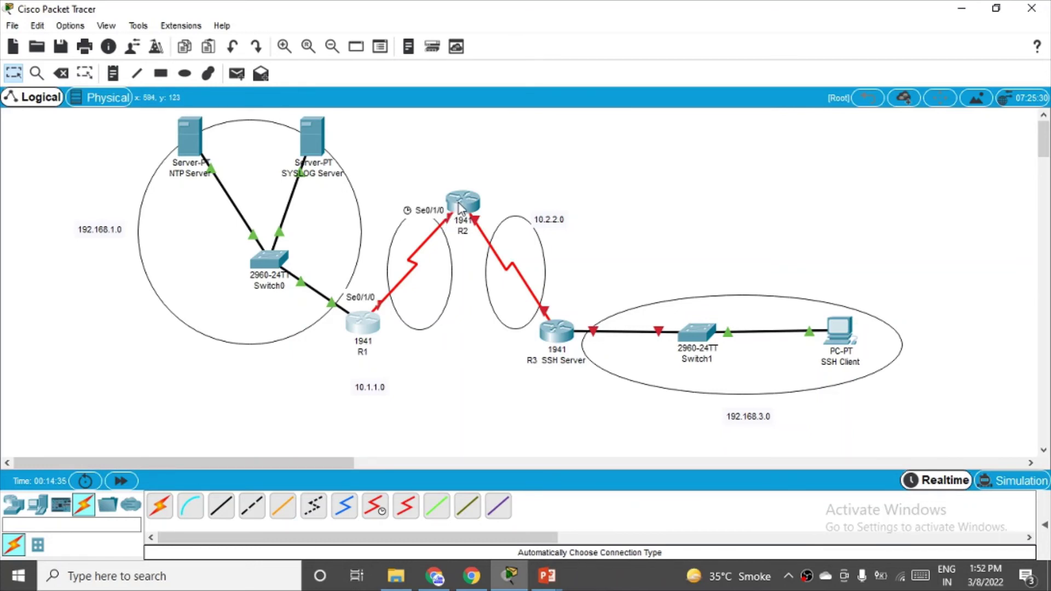
pyautogui.click(458, 203)
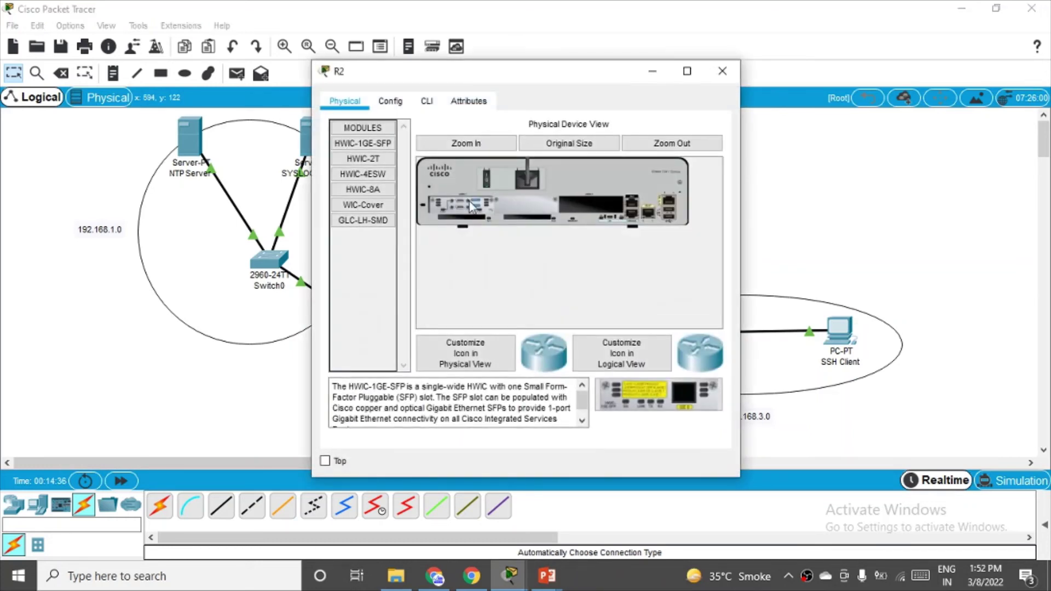
pyautogui.click(391, 101)
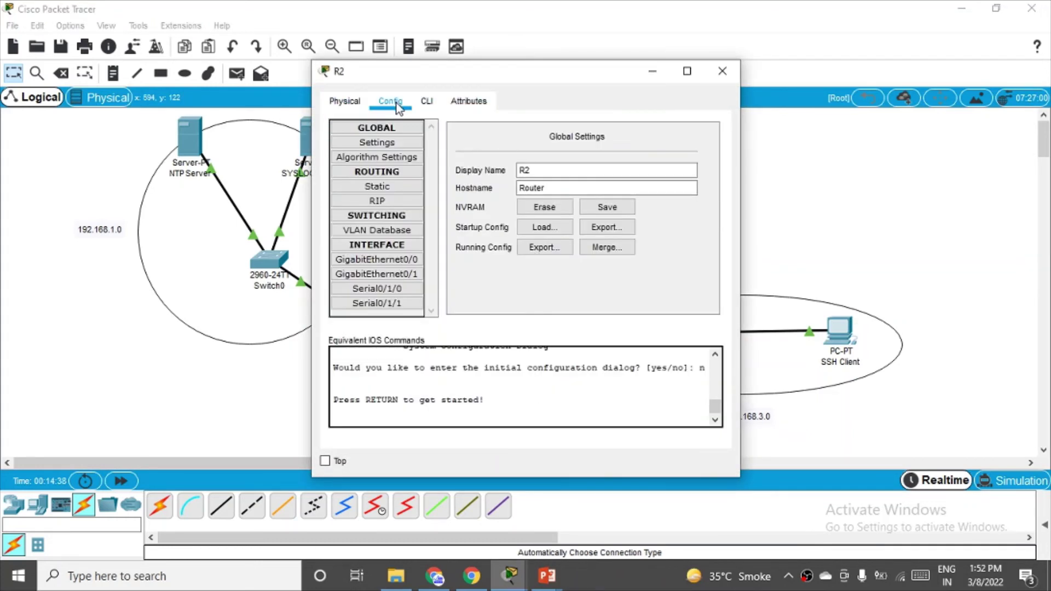
pyautogui.click(378, 289)
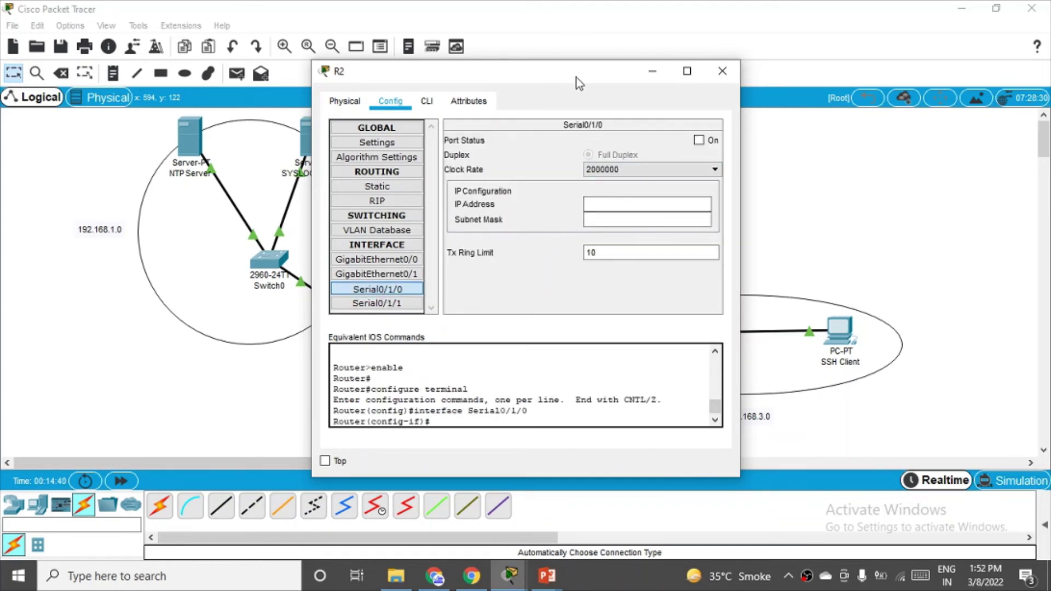
pyautogui.moveTo(576, 77); pyautogui.dragTo(714, 79)
pyautogui.click(737, 207)
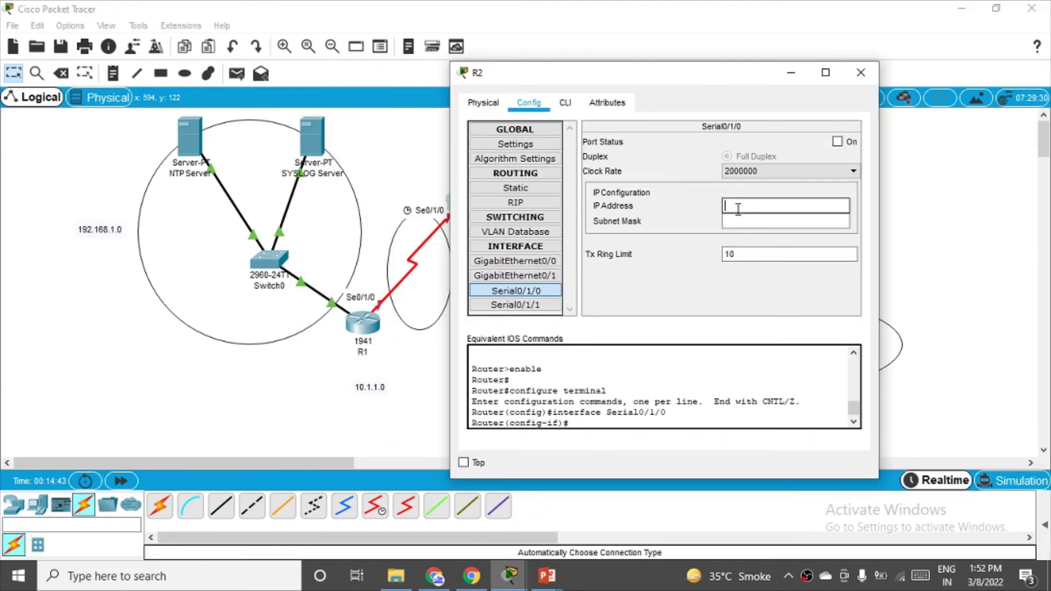
pyautogui.write('10.1.1.2')
# Set the subnet mask of R2's Serial0/1/0 to 255.255.255.0, turn the port on and close R2's window
pyautogui.click(748, 221)
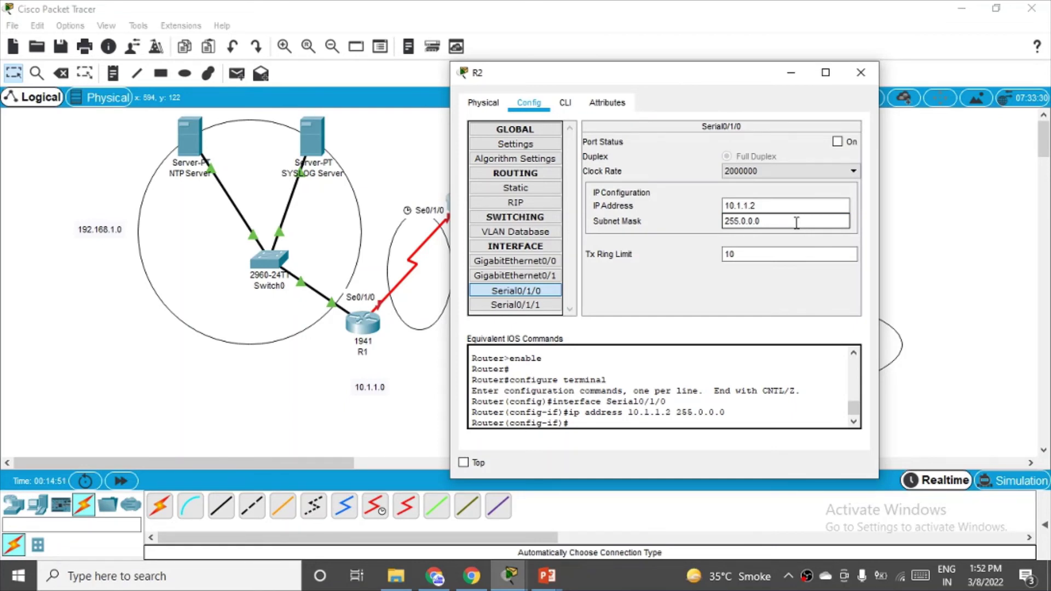
pyautogui.press('BackSpace')
pyautogui.press('BackSpace')
pyautogui.write('255')
pyautogui.press('BackSpace')
pyautogui.write('255.')
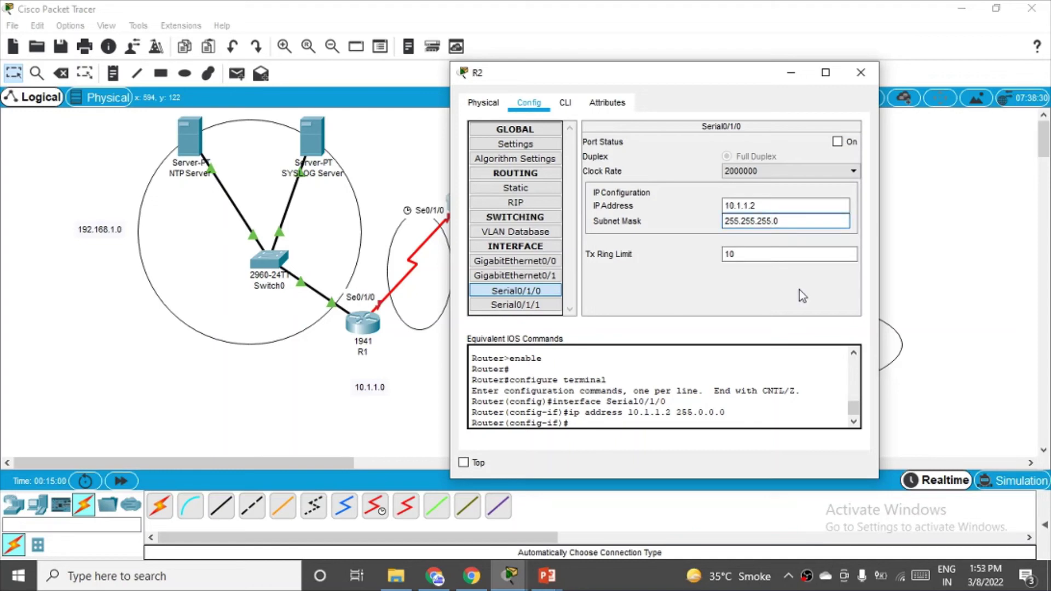
pyautogui.moveTo(699, 77); pyautogui.dragTo(735, 76)
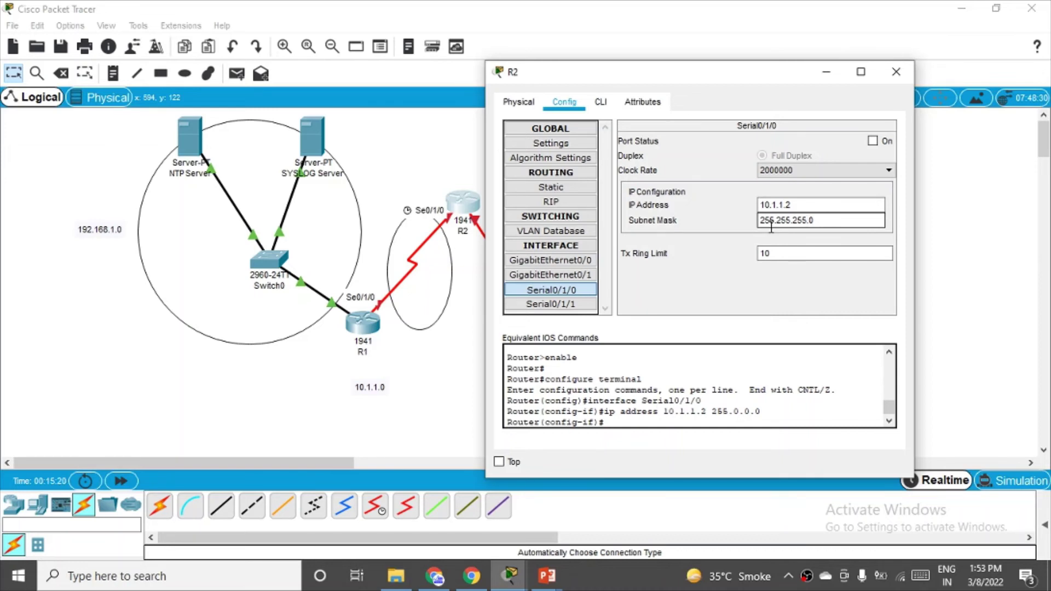
pyautogui.press('Return')
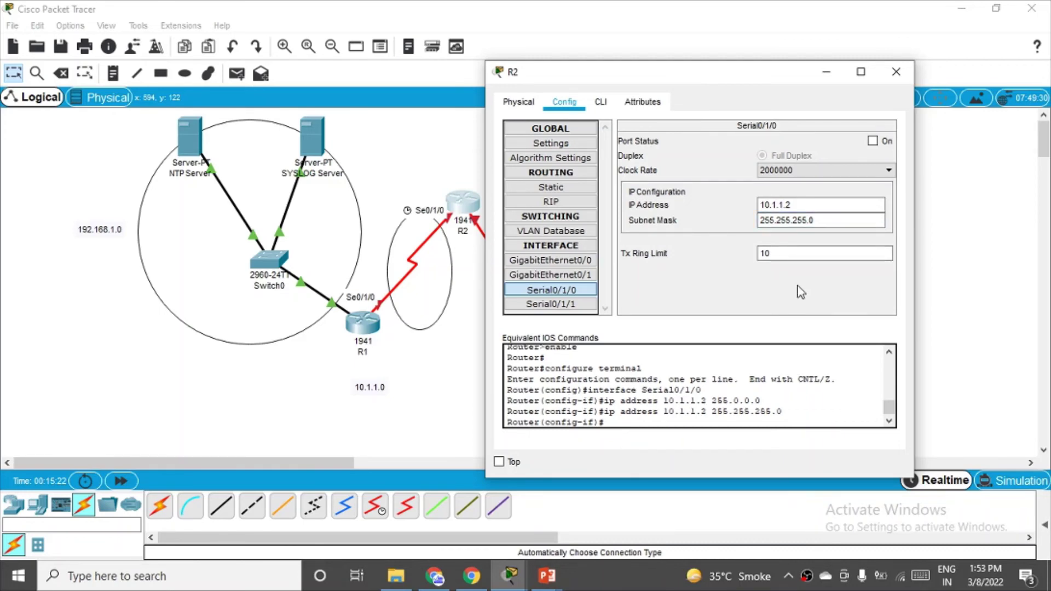
pyautogui.click(872, 141)
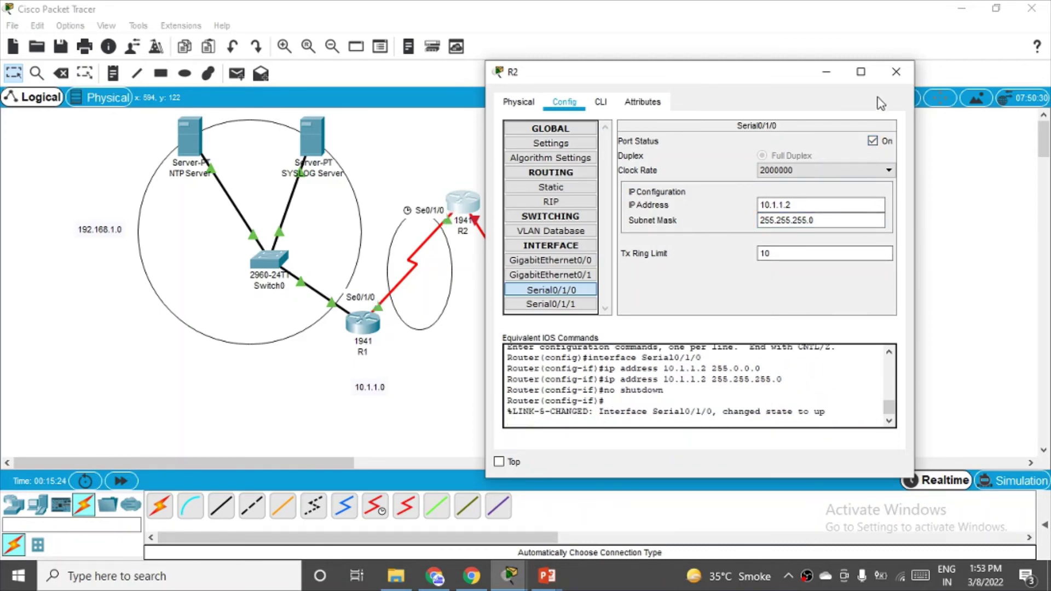
pyautogui.click(896, 72)
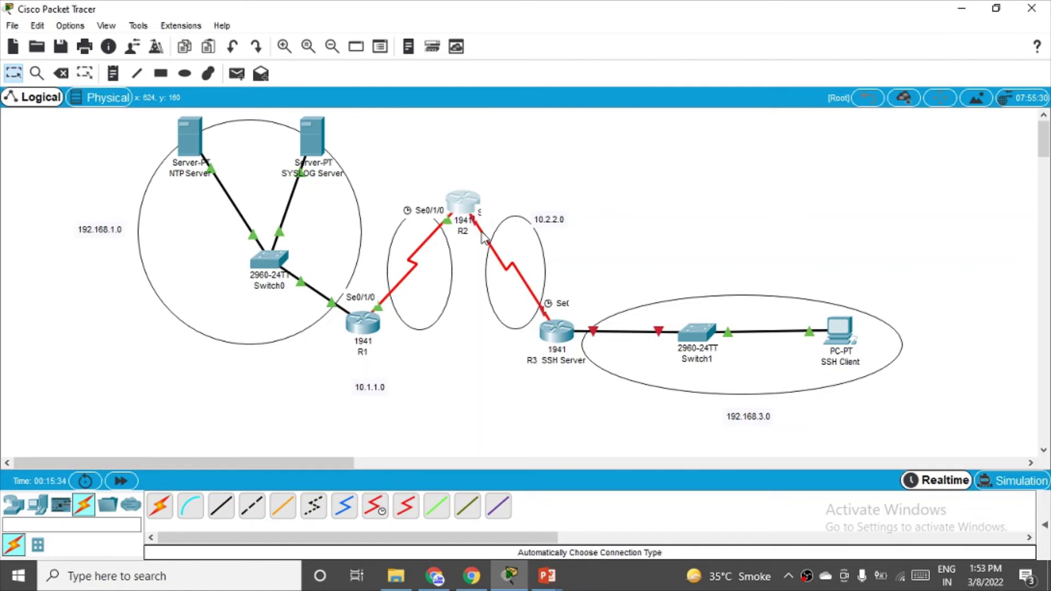
# Assign the IP address 10.2.2.1 to router R2's Serial0/1/1 interface
pyautogui.moveTo(482, 234)
pyautogui.click(463, 201)
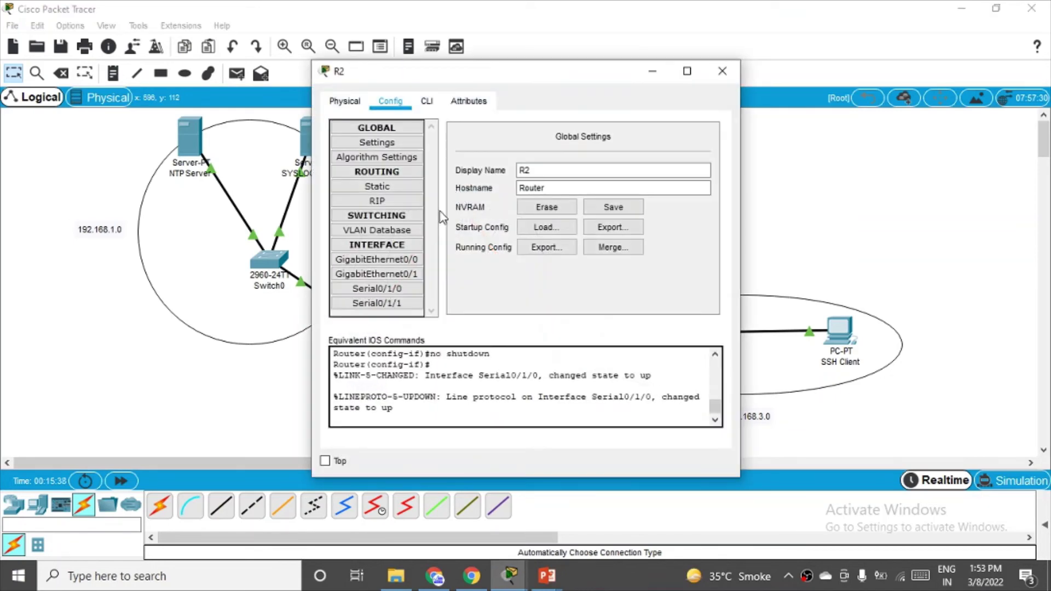
pyautogui.click(401, 301)
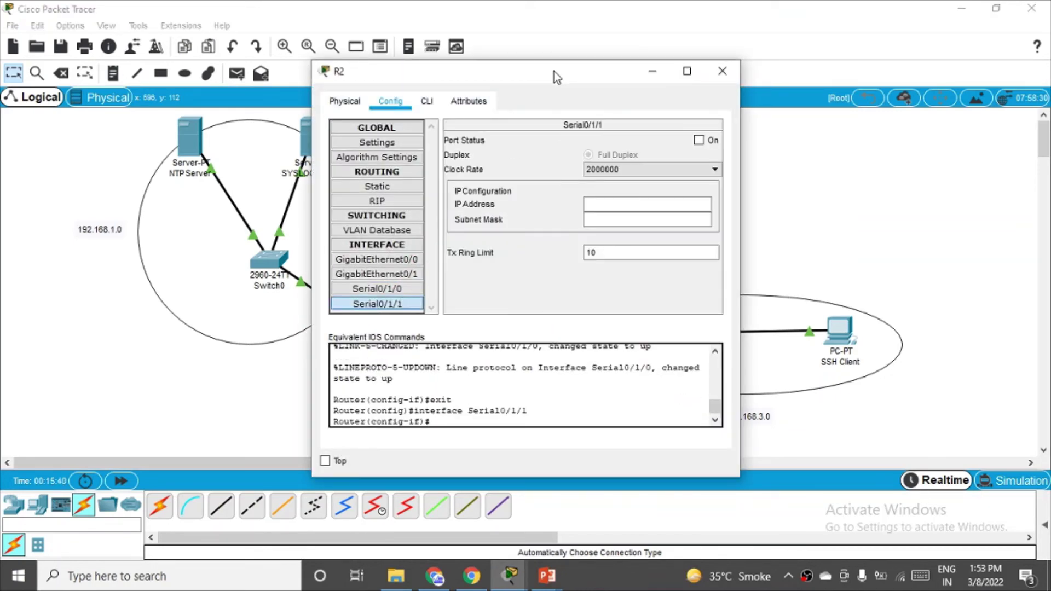
pyautogui.moveTo(554, 71); pyautogui.dragTo(296, 86)
pyautogui.click(353, 220)
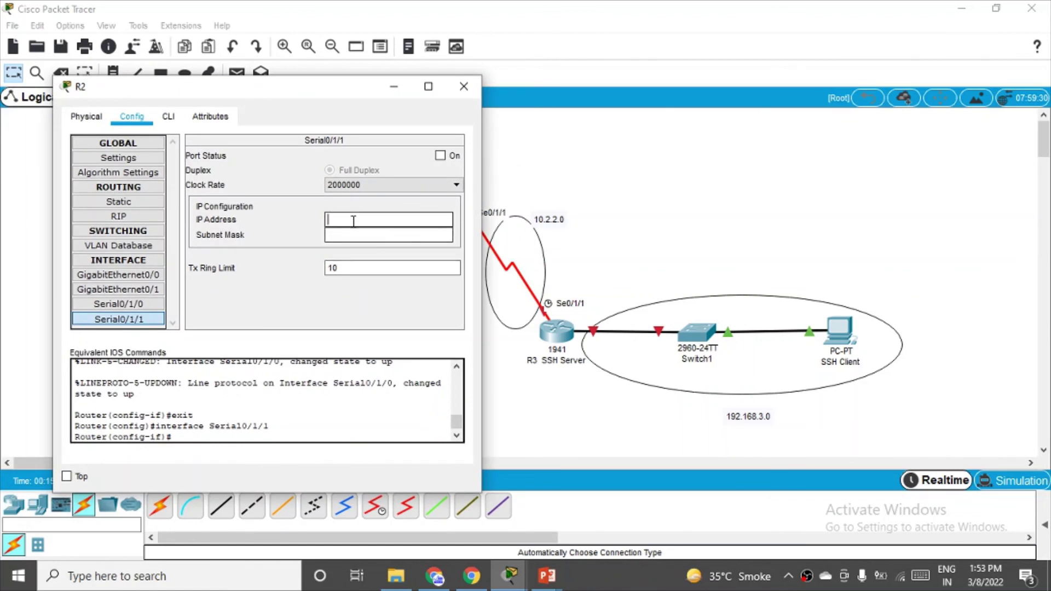
pyautogui.write('10.2')
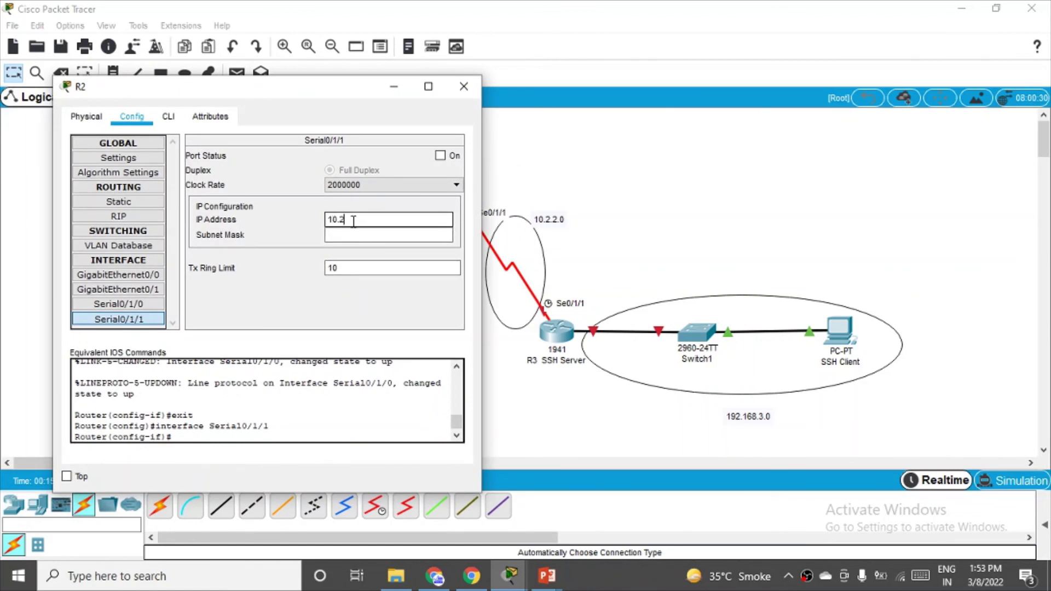
pyautogui.write('.2.1')
# Set the subnet mask of R2's Serial0/1/1 to 255.255.255.0, turn the port on and close R2's window
pyautogui.click(354, 234)
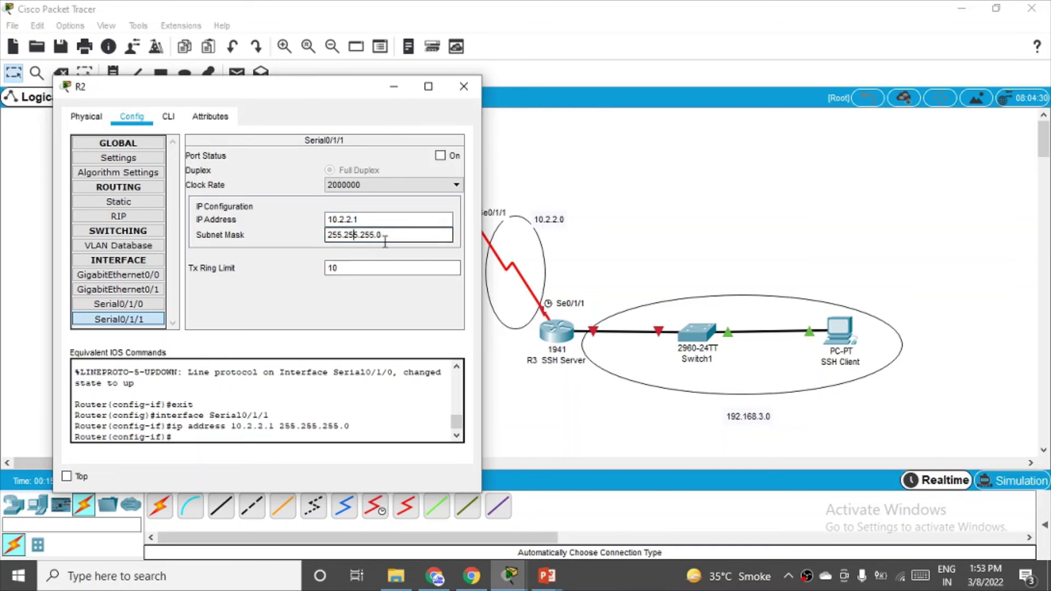
pyautogui.click(440, 155)
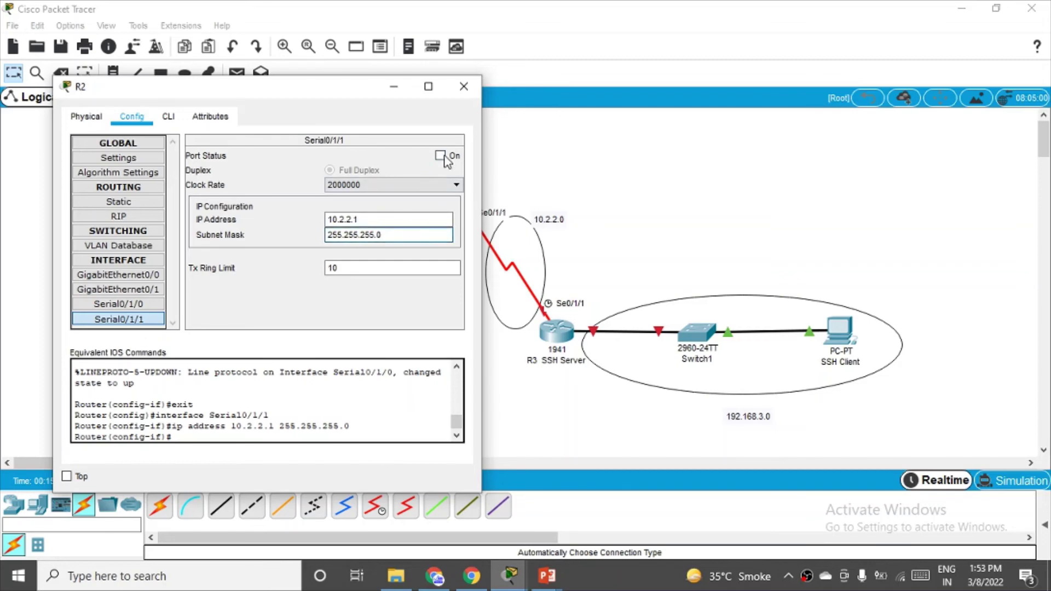
pyautogui.click(463, 86)
# Assign the IP address 10.2.2.2 to the Serial0/1/1 interface of the R3 SSH Server router
pyautogui.click(554, 332)
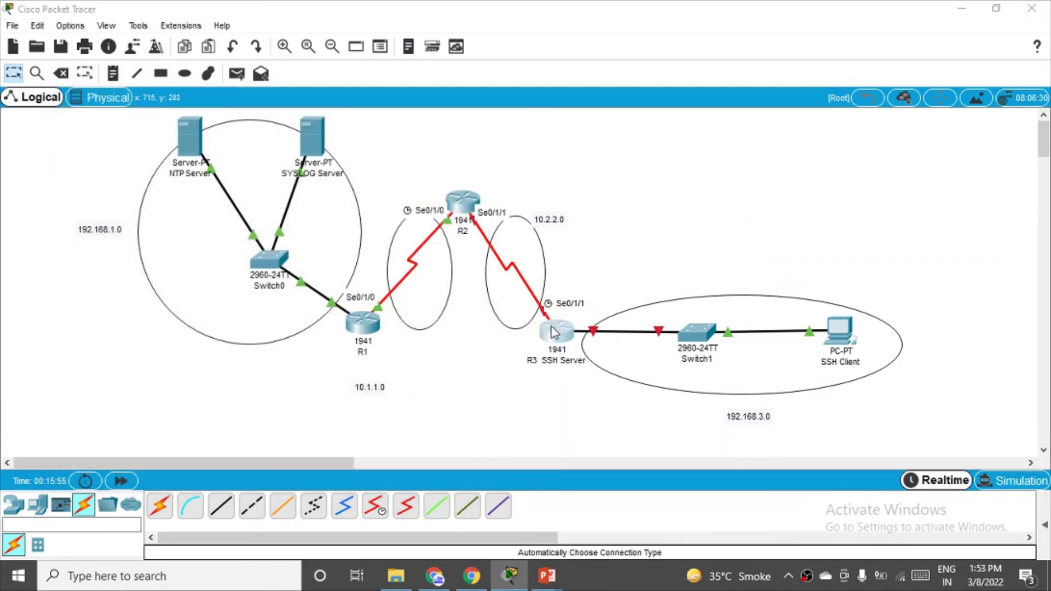
pyautogui.click(385, 102)
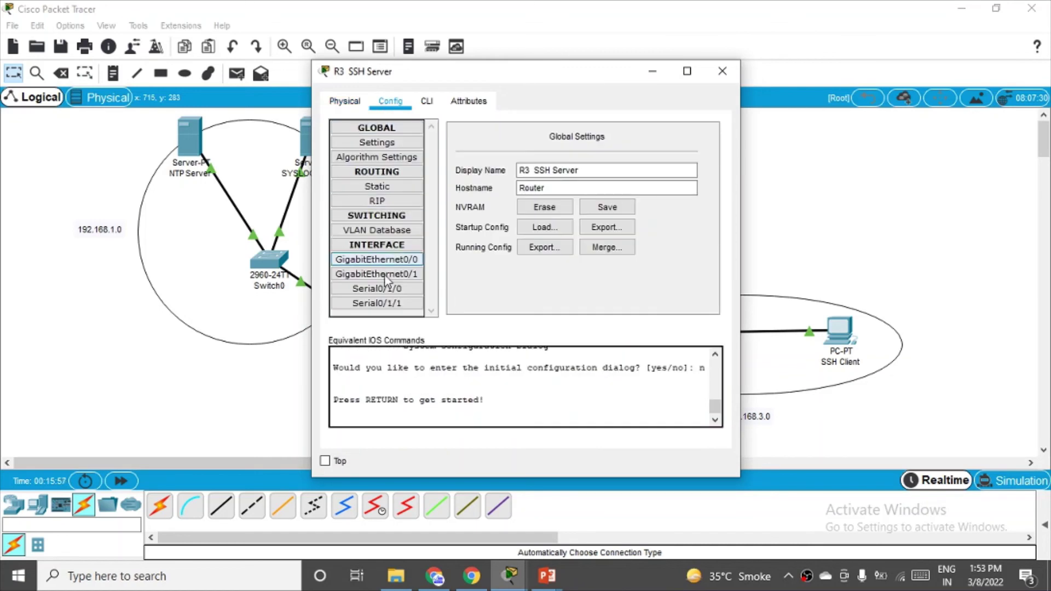
pyautogui.click(376, 303)
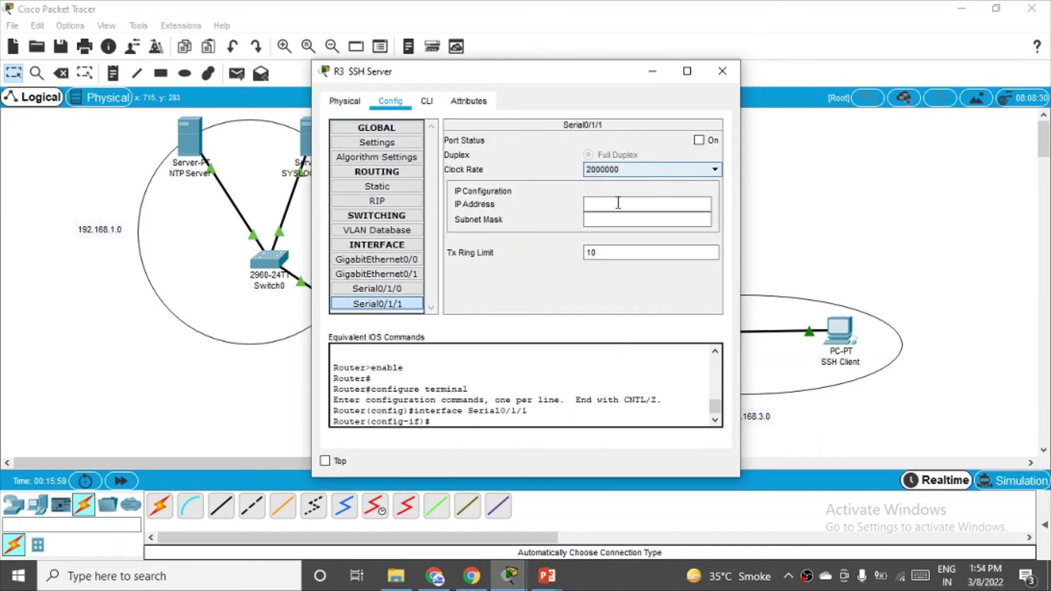
pyautogui.click(615, 203)
pyautogui.write('10.')
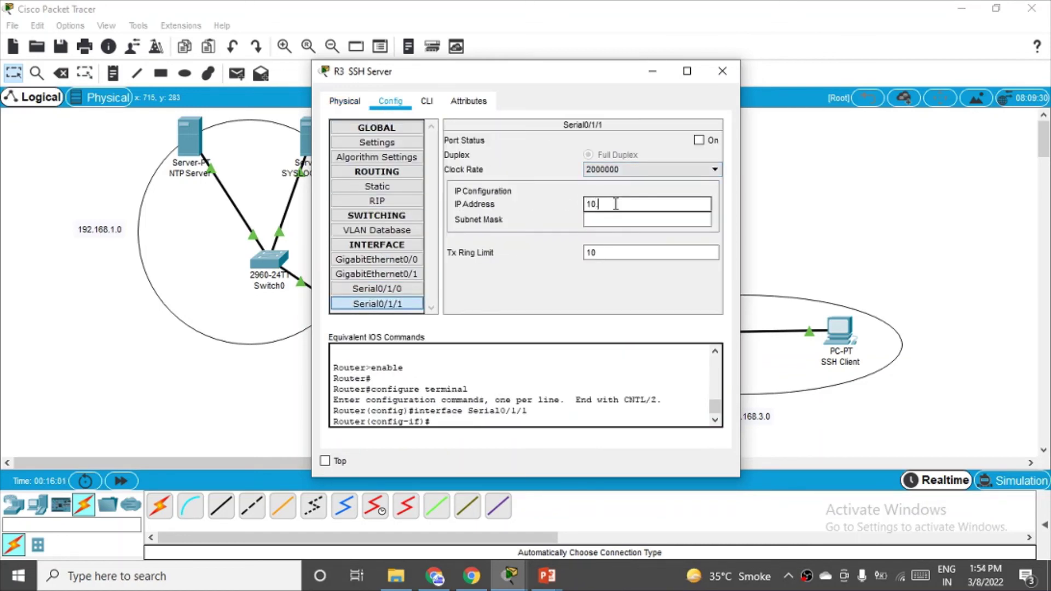
pyautogui.write('2.2.2')
# Set the subnet mask of R3's Serial0/1/1 to 255.255.255.0, turn the port on and close R3's window
pyautogui.moveTo(606, 77); pyautogui.dragTo(350, 80)
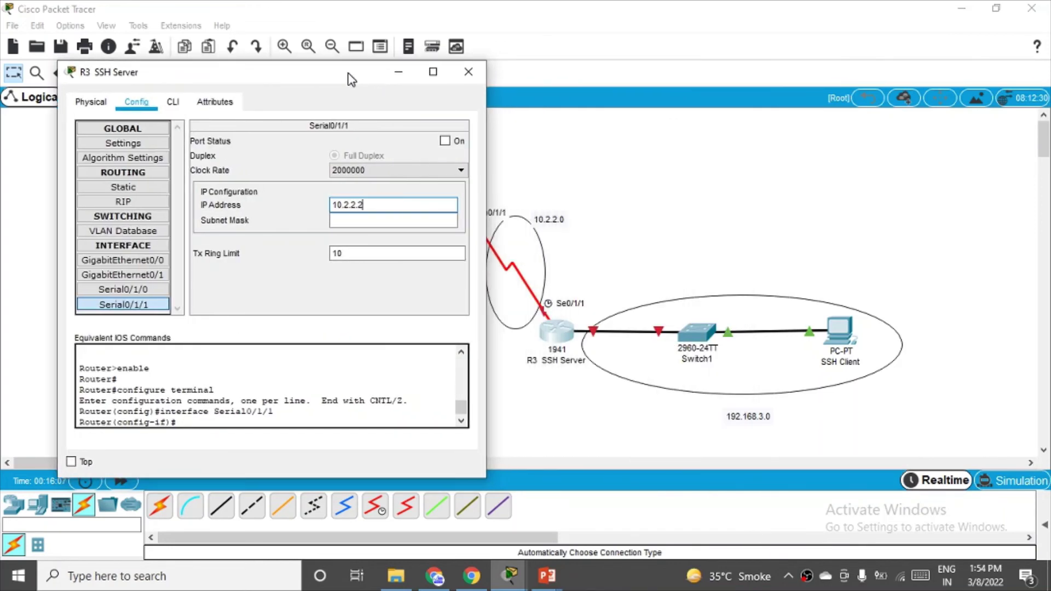
pyautogui.click(365, 225)
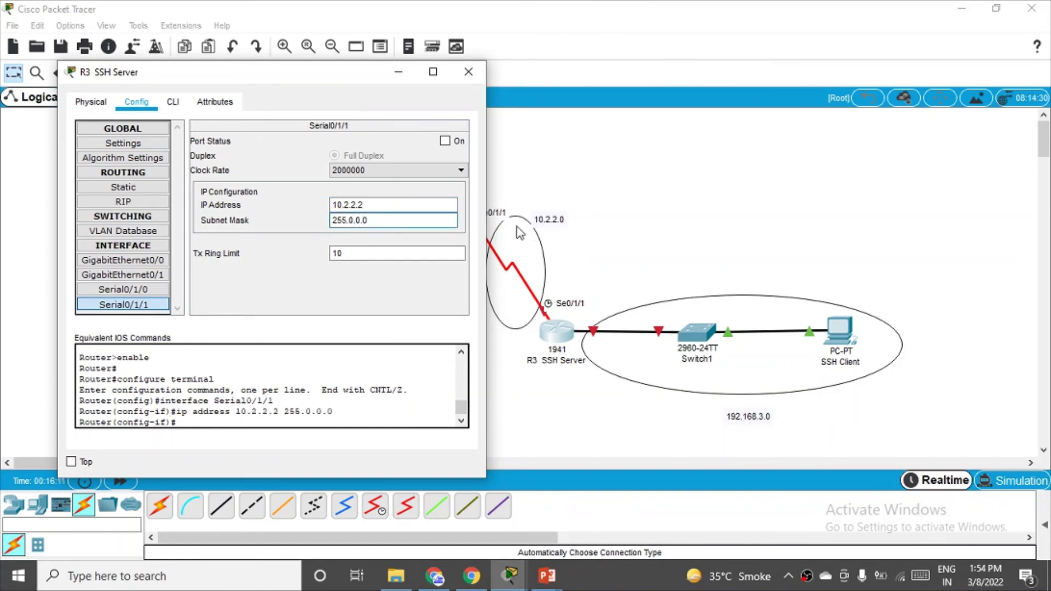
pyautogui.press('BackSpace')
pyautogui.write('255')
pyautogui.press('BackSpace')
pyautogui.write('255.')
pyautogui.press('Return')
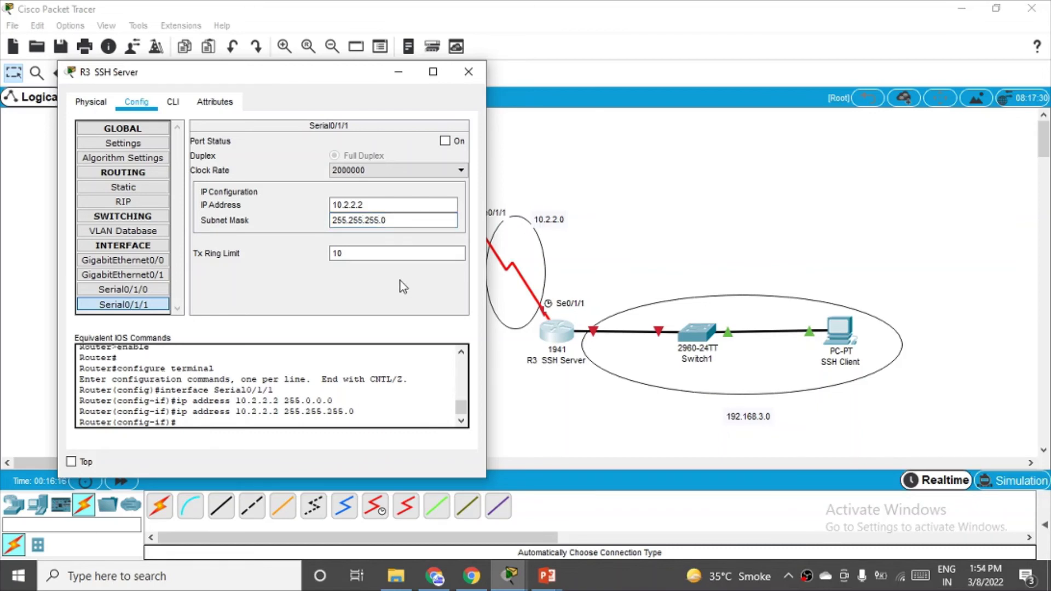
pyautogui.click(445, 141)
pyautogui.click(468, 72)
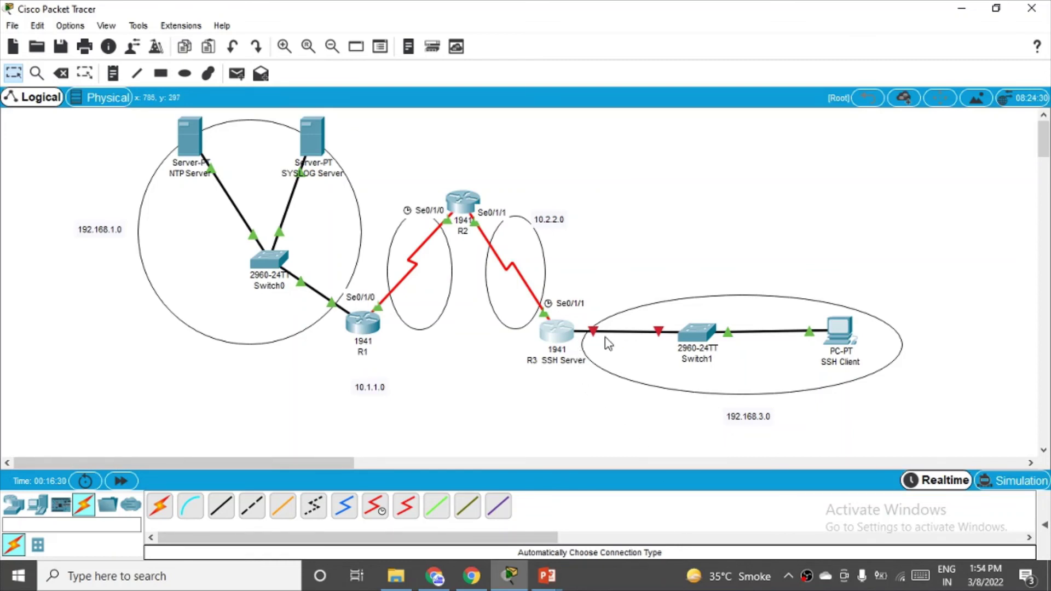
# Assign the IP address 192.168.3.1 to the GigabitEthernet0/0 interface of the R3 SSH Server router
pyautogui.moveTo(597, 339)
pyautogui.click(565, 340)
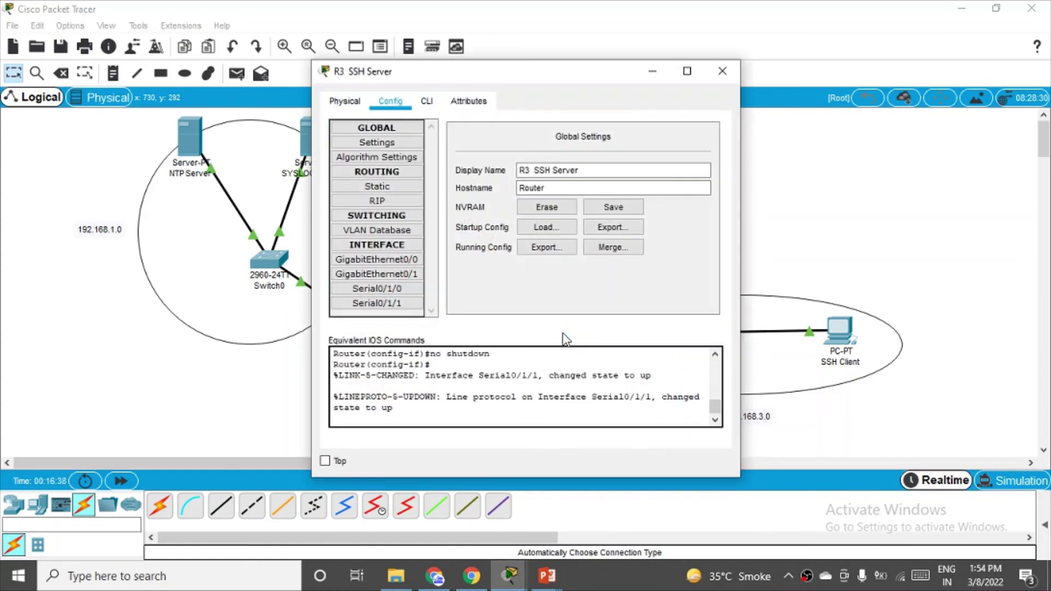
pyautogui.click(396, 263)
pyautogui.click(596, 222)
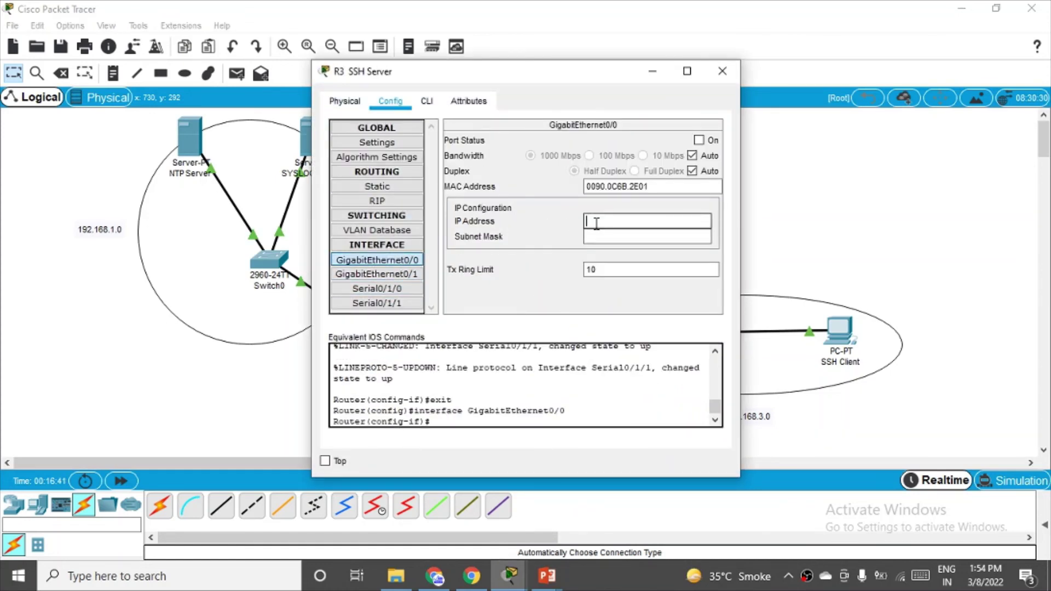
pyautogui.write('192.168.3.1')
# Set the subnet mask of R3's GigabitEthernet0/0 to 255.255.255.0, turn the port on and close R3's window
pyautogui.click(609, 237)
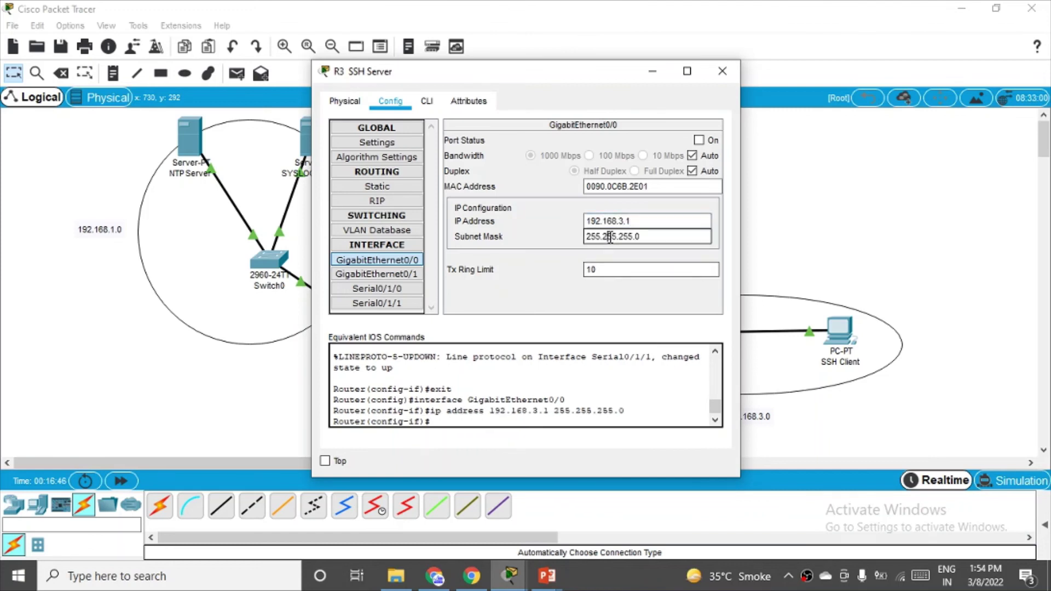
pyautogui.click(699, 141)
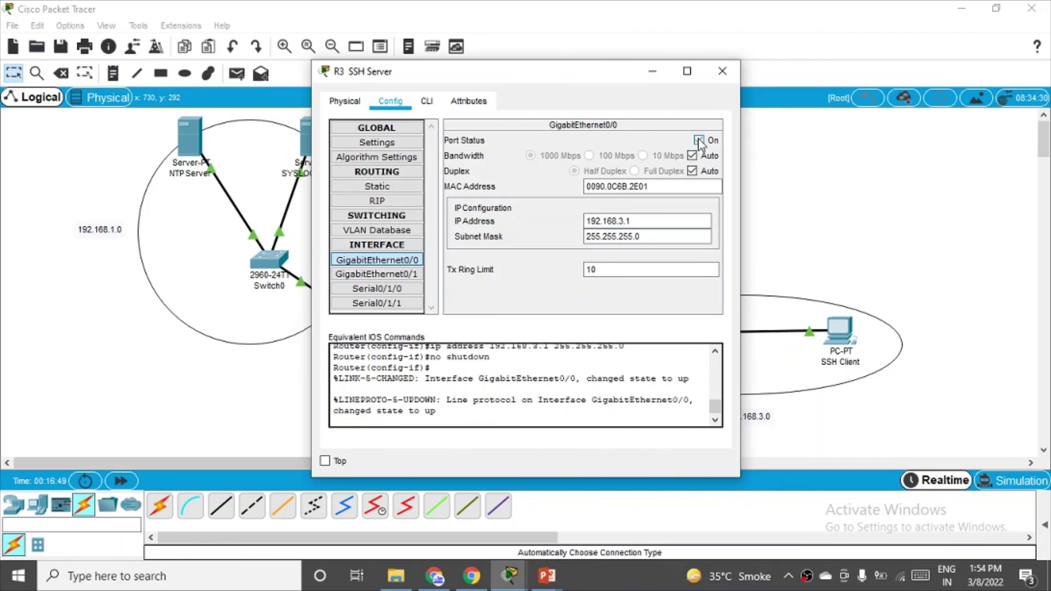
pyautogui.click(722, 71)
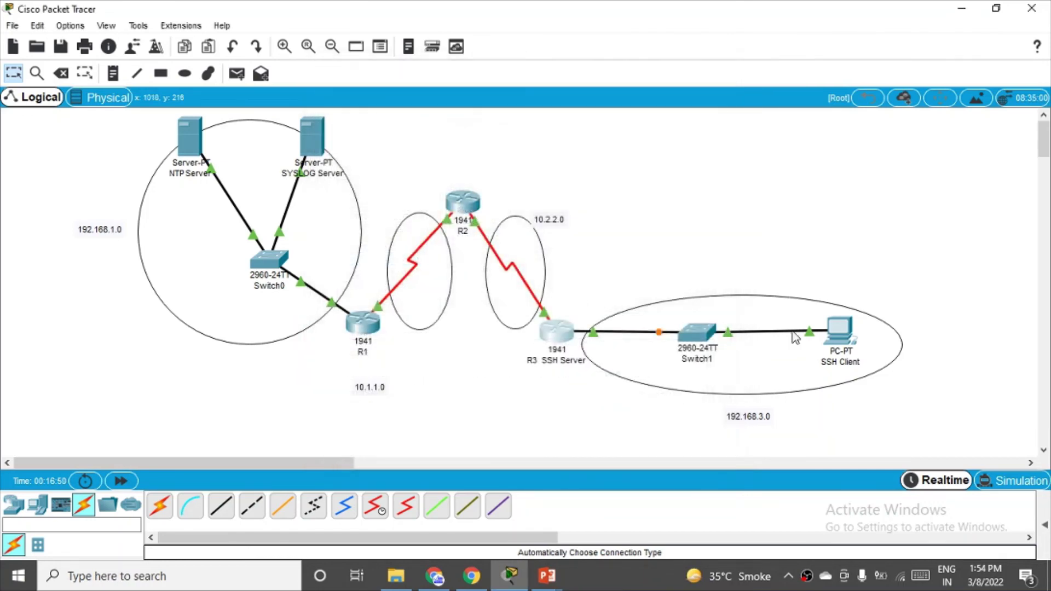
# Open the SSH Client PC's IP configuration and assign it the static IP address 192.168.3.2
pyautogui.click(842, 336)
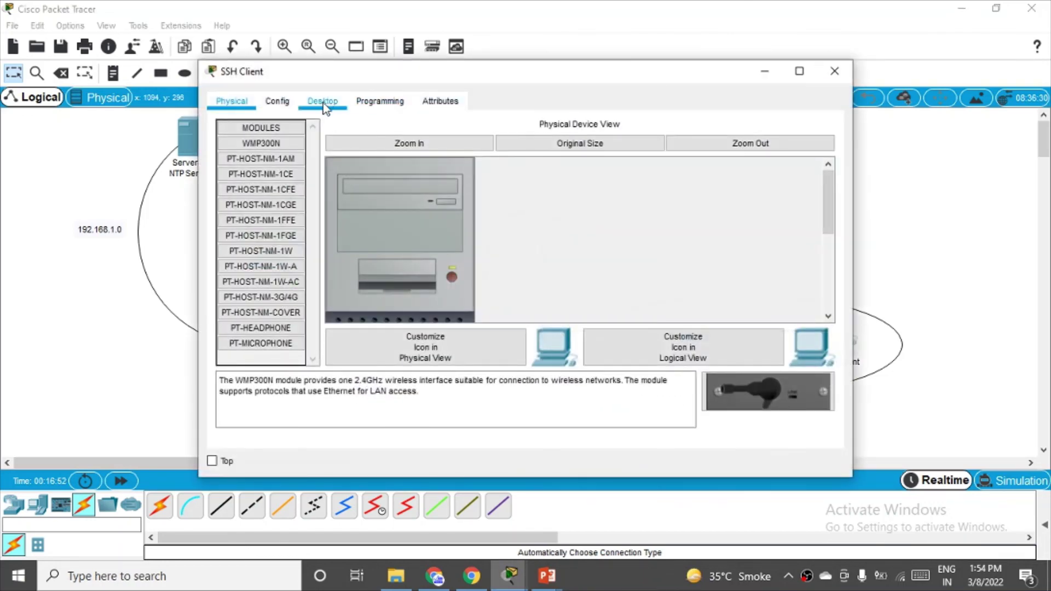
pyautogui.click(323, 101)
pyautogui.click(296, 173)
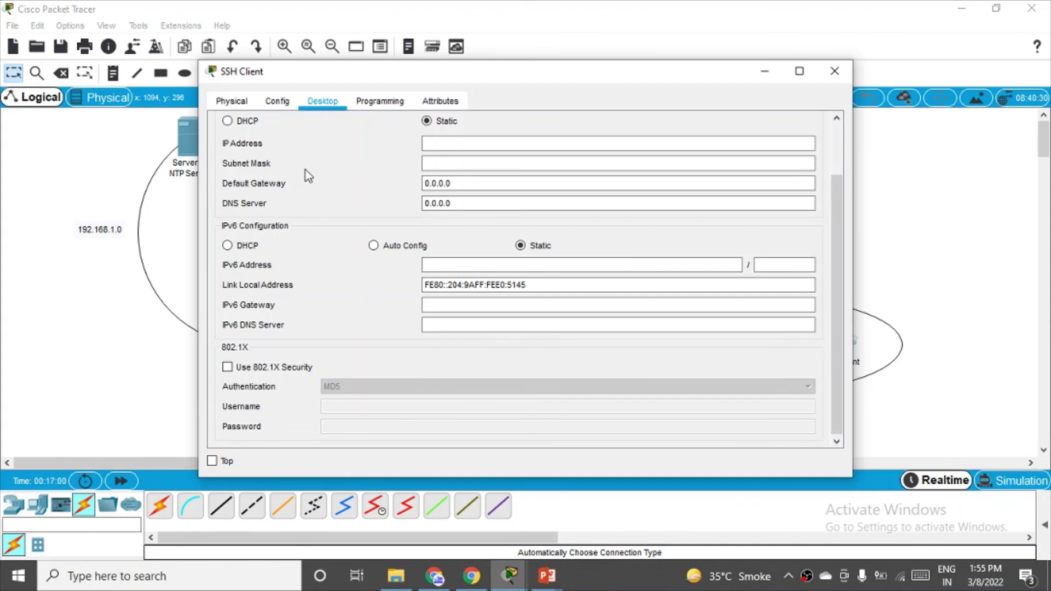
pyautogui.click(438, 144)
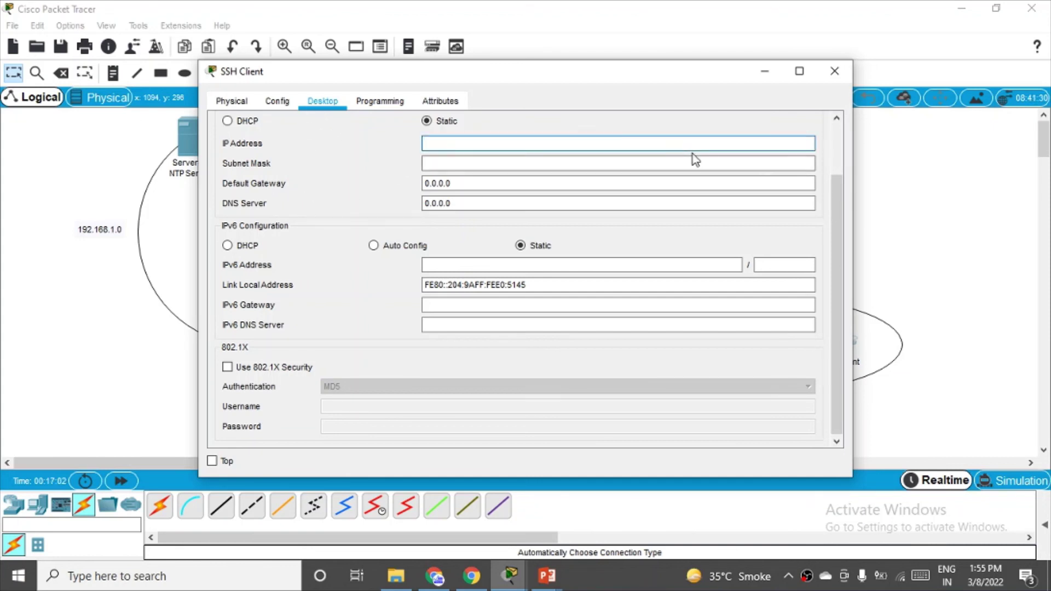
pyautogui.write('192.168.')
pyautogui.write('3.2')
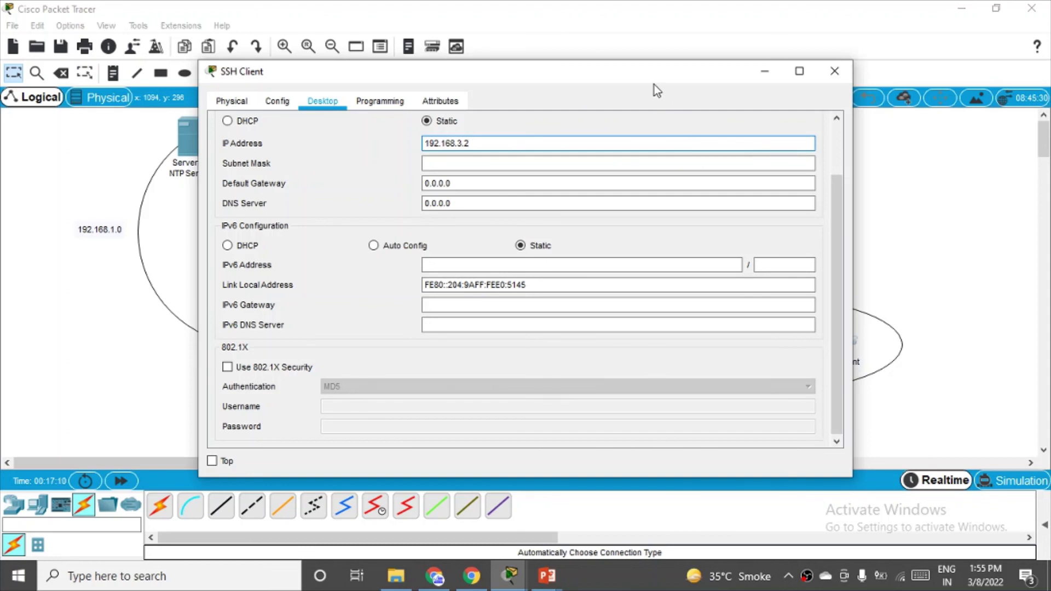
# Give the SSH Client the subnet mask 255.255.255.0 and default gateway 192.168.3.1, and close its window
pyautogui.moveTo(655, 84); pyautogui.dragTo(496, 92)
pyautogui.click(331, 171)
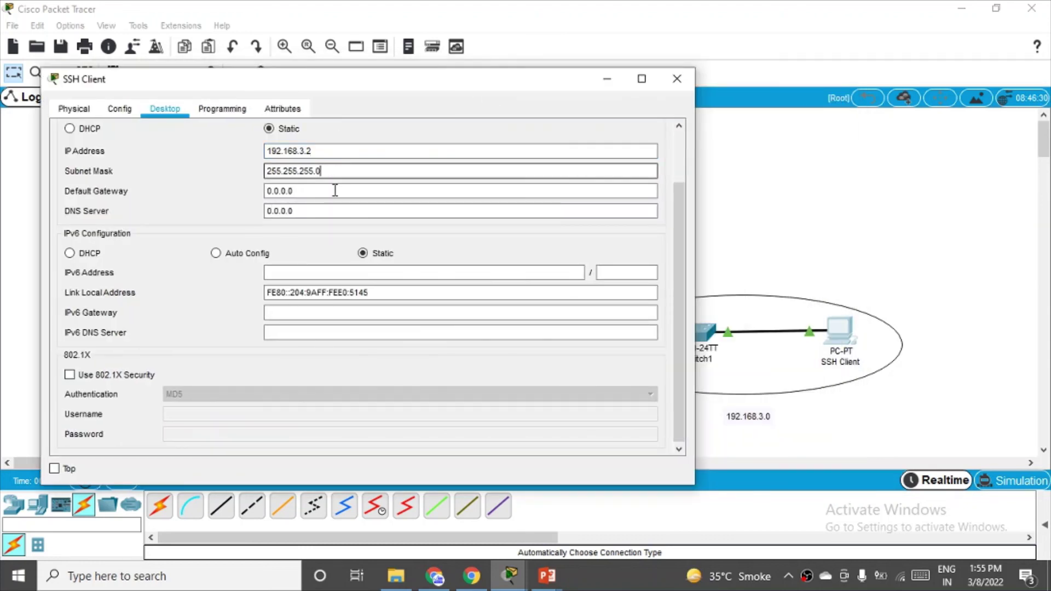
pyautogui.press('Tab')
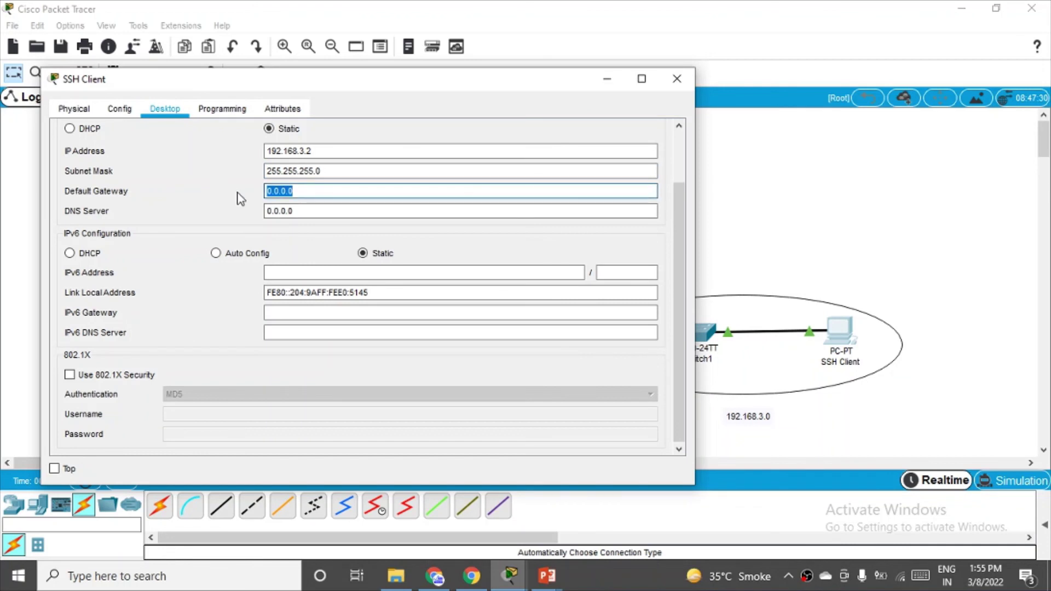
pyautogui.write('192.168.3.1')
pyautogui.moveTo(450, 88); pyautogui.dragTo(503, 115)
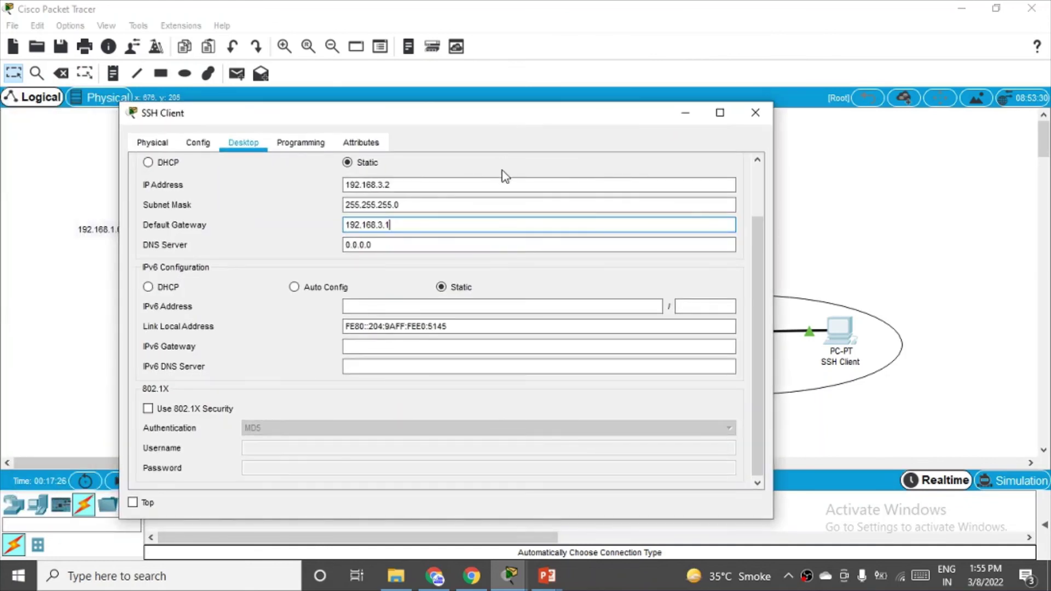
pyautogui.click(754, 113)
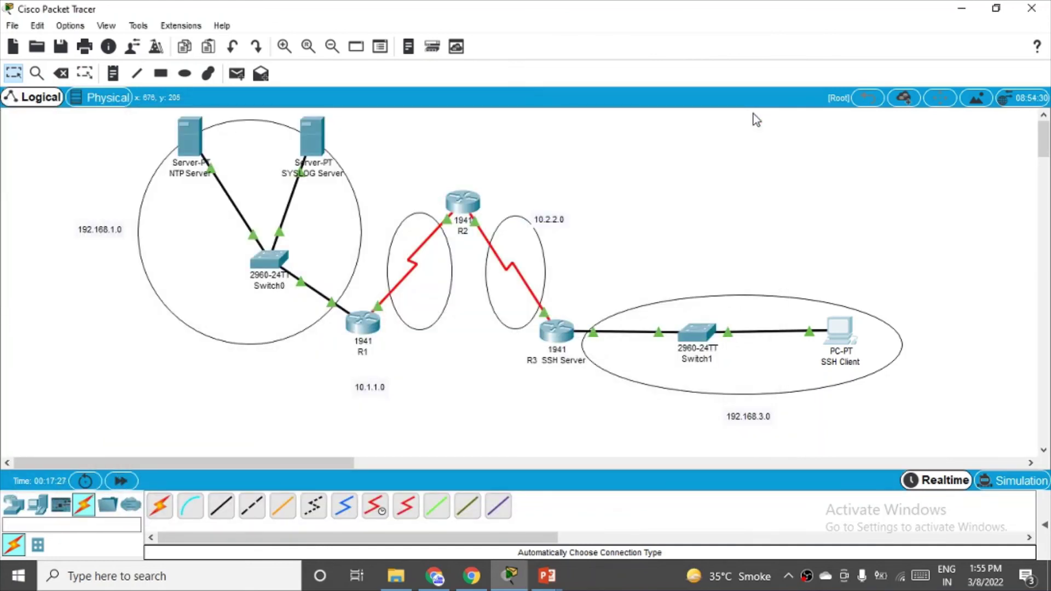